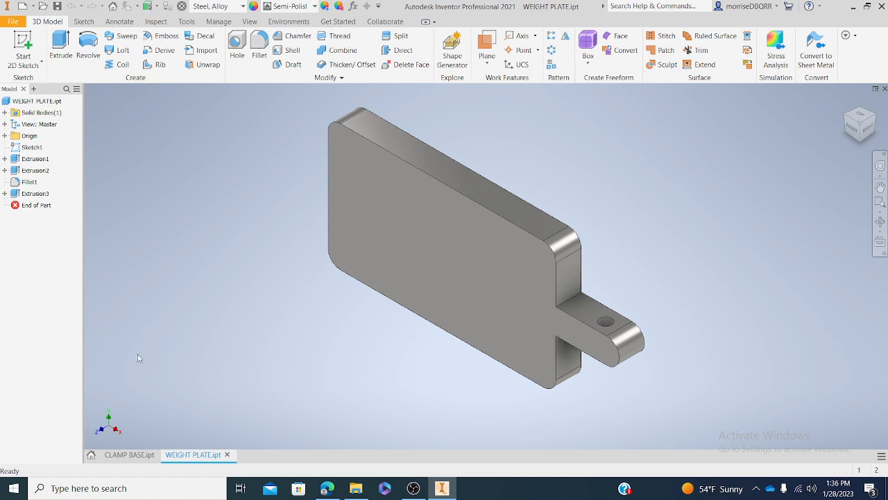
Create a new metric part file from the Standard (mm).ipt template
click(13, 22)
click(32, 65)
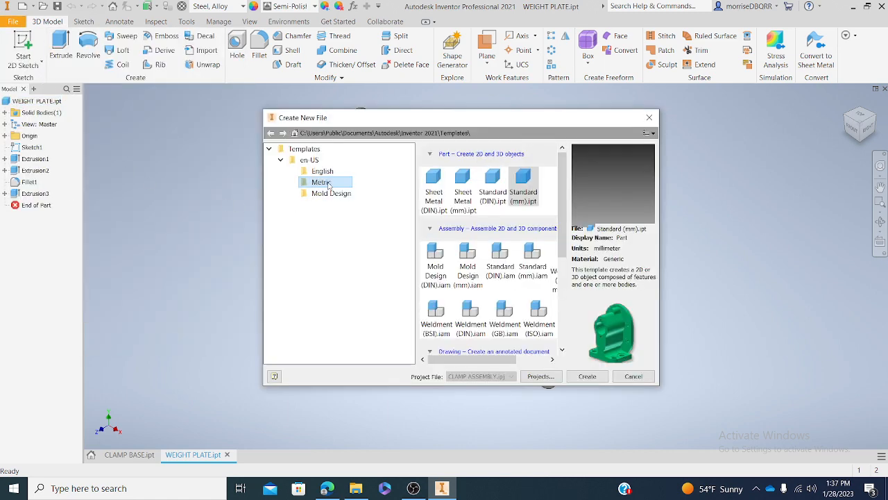
click(588, 376)
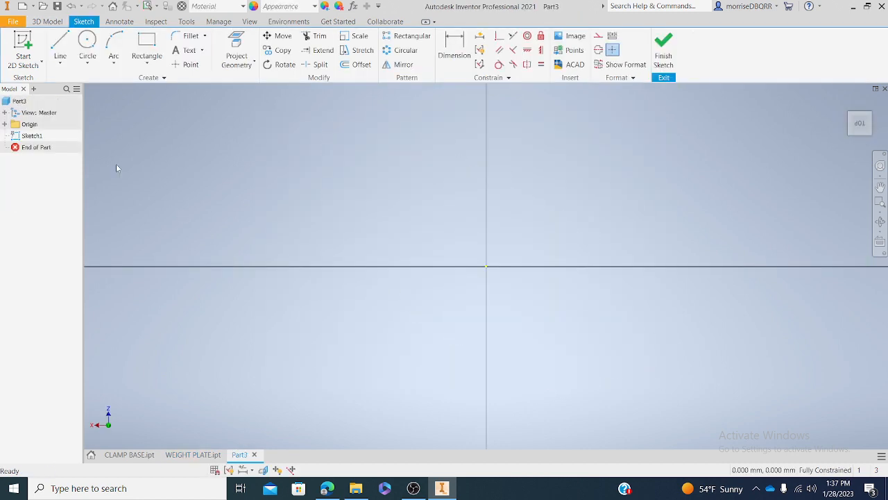
Leave the automatically opened sketch and start a new 2D sketch on the XY plane
click(25, 64)
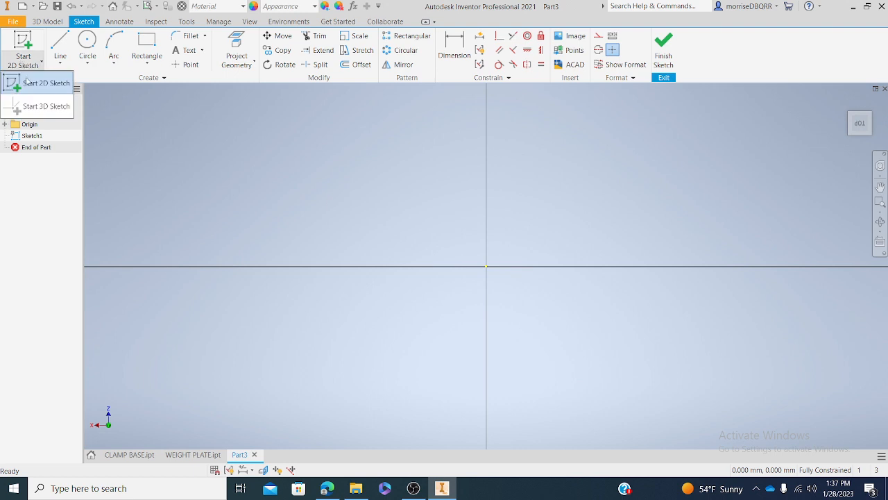
click(38, 83)
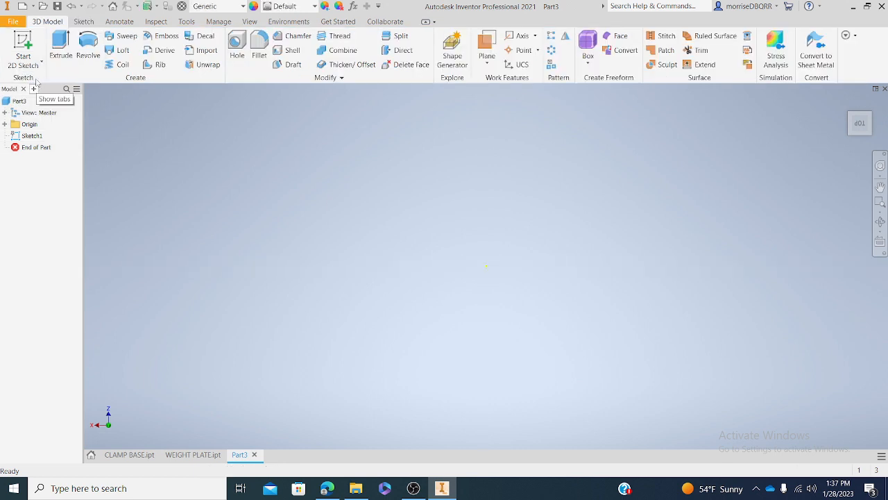
click(30, 62)
click(38, 83)
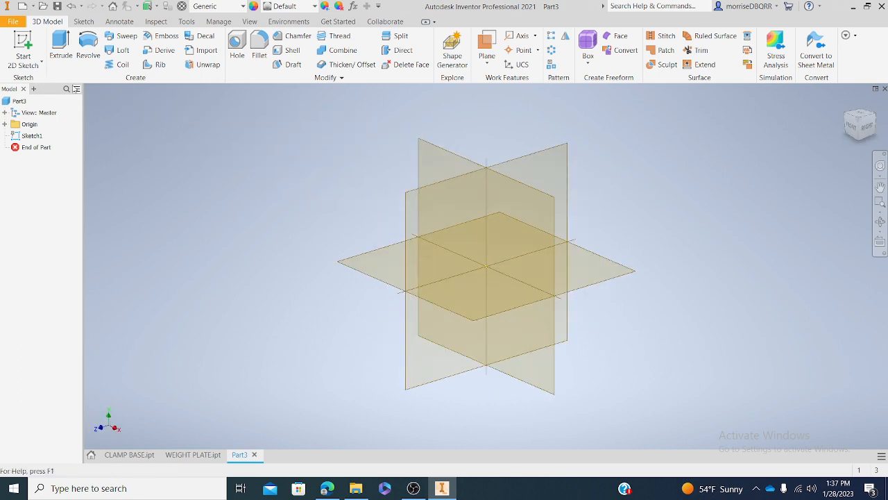
click(36, 64)
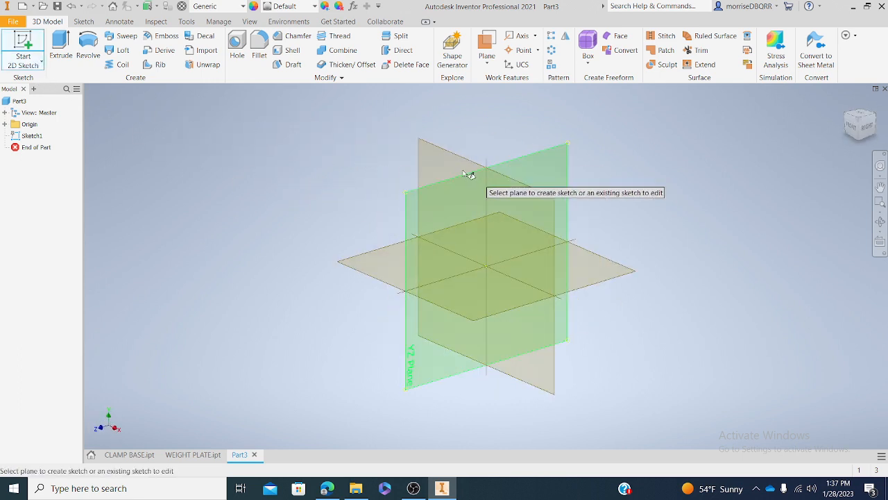
click(427, 155)
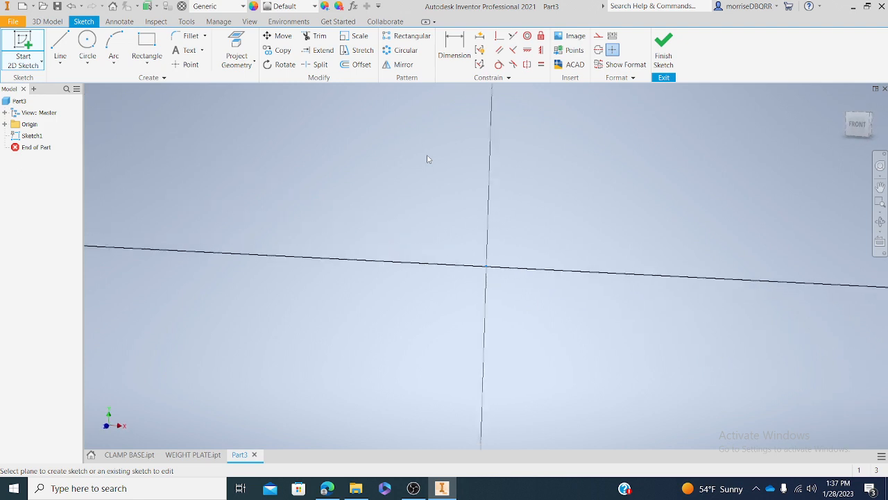
click(866, 116)
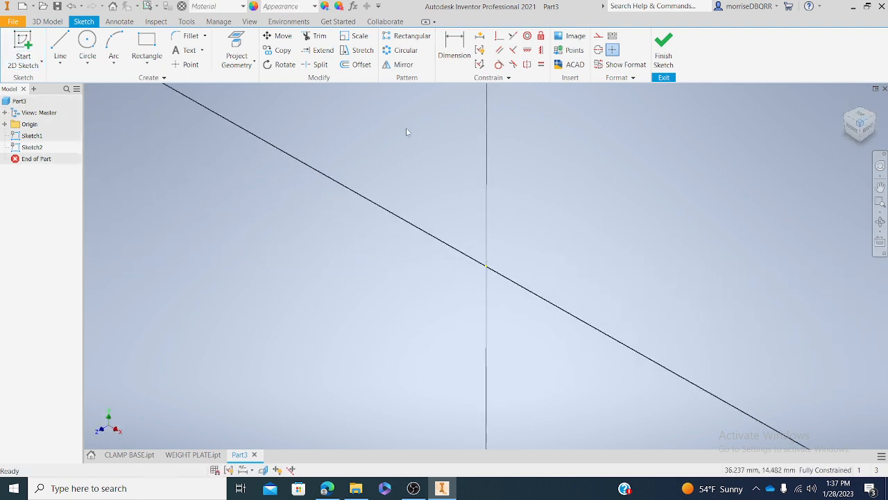
Draw a center-point circle with a 4 mm diameter at the origin and finish the sketch
click(87, 65)
click(73, 100)
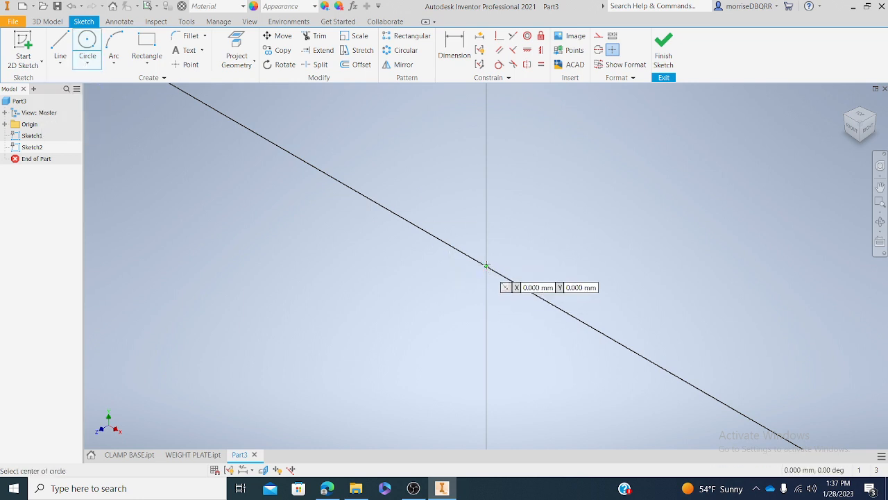
click(487, 266)
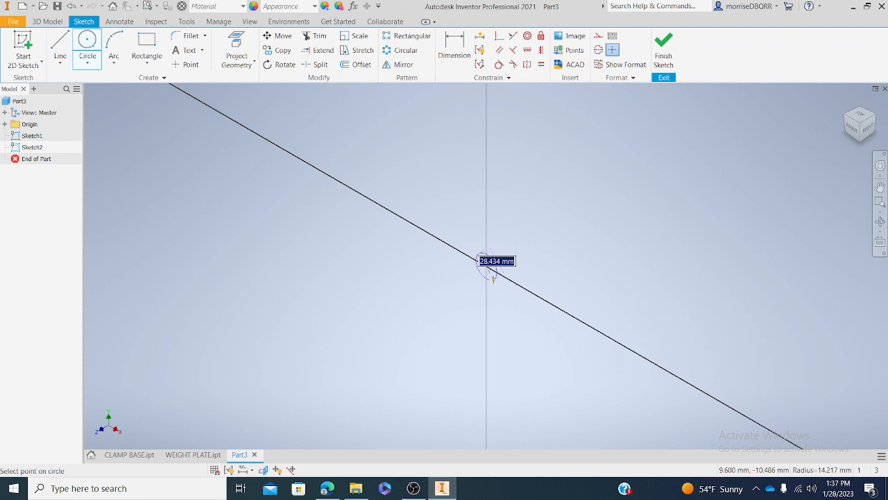
text(4)
key(Return)
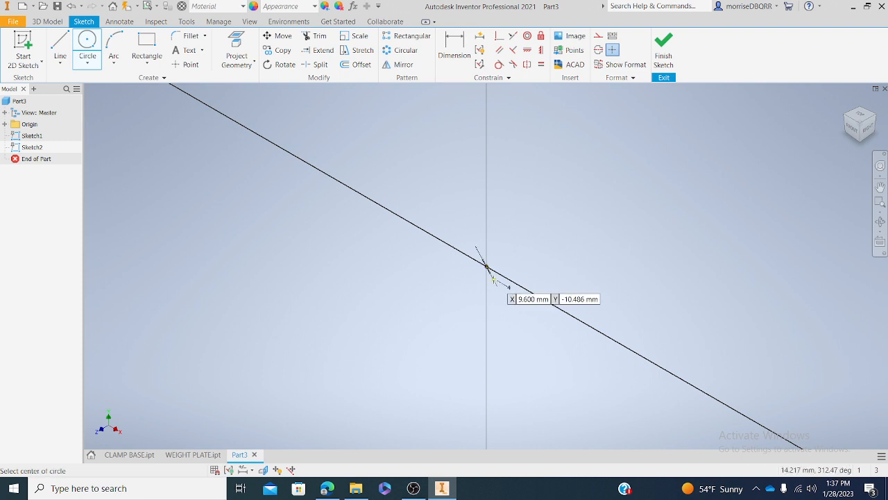
scroll(495, 267, down, 3)
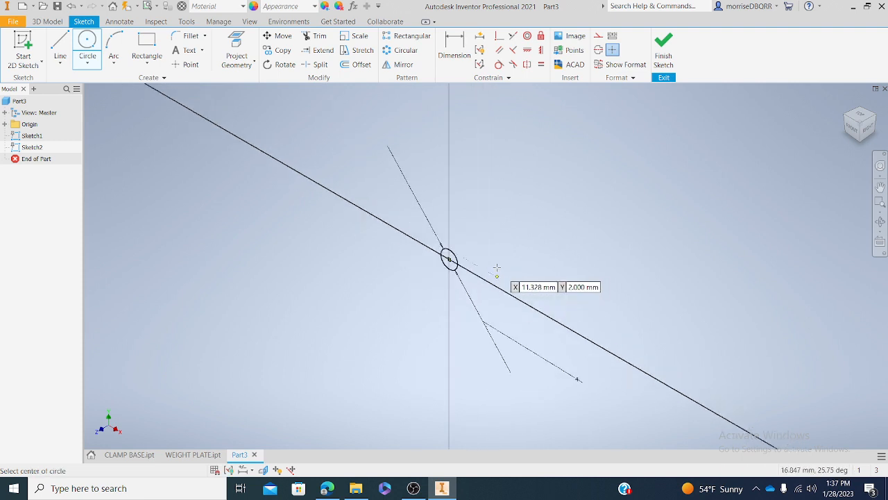
right_click(494, 229)
click(518, 231)
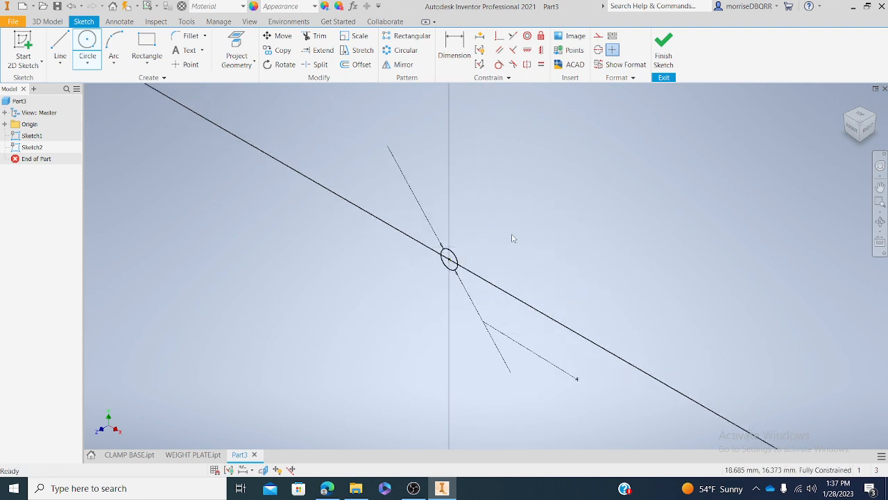
scroll(492, 252, down, 3)
scroll(489, 254, up, 2)
middle_drag(489, 253, 488, 198)
key(Escape)
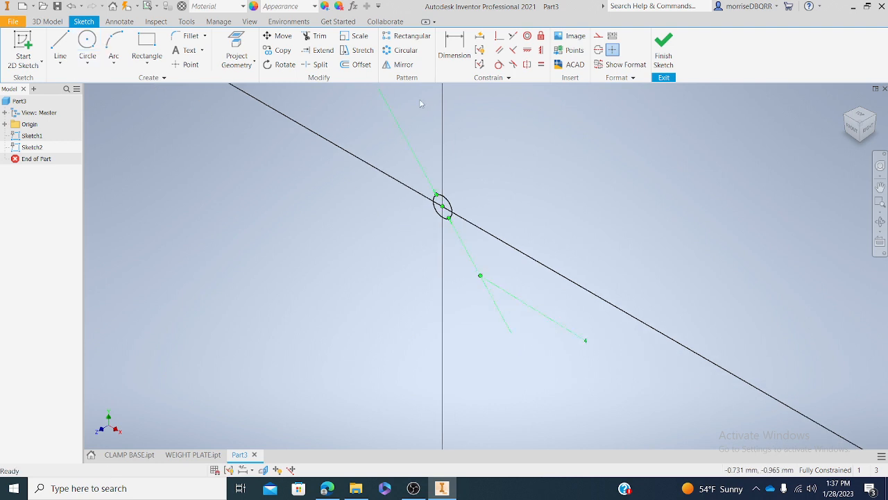
click(673, 60)
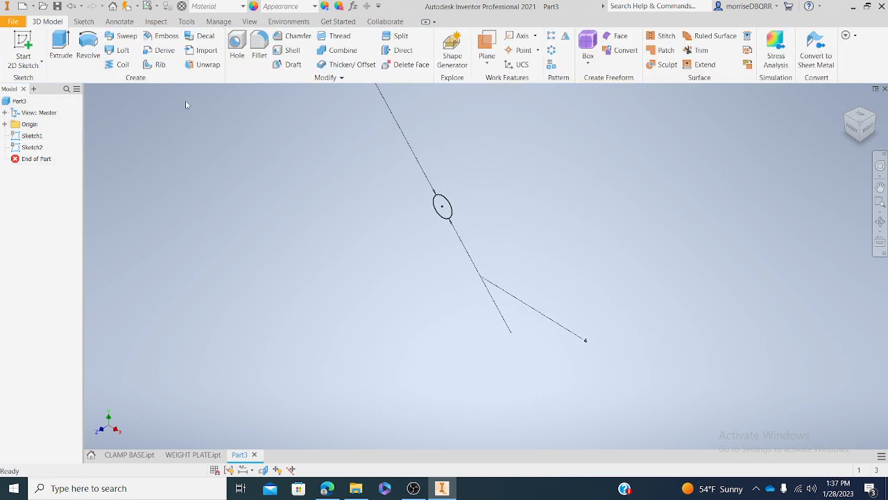
Extrude the circle 12 mm in the flipped direction, backward from the sketch plane
click(57, 40)
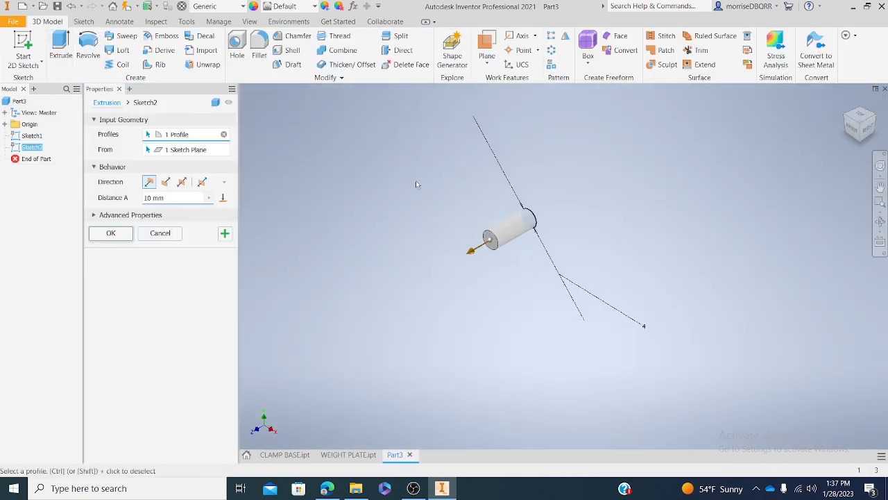
click(165, 181)
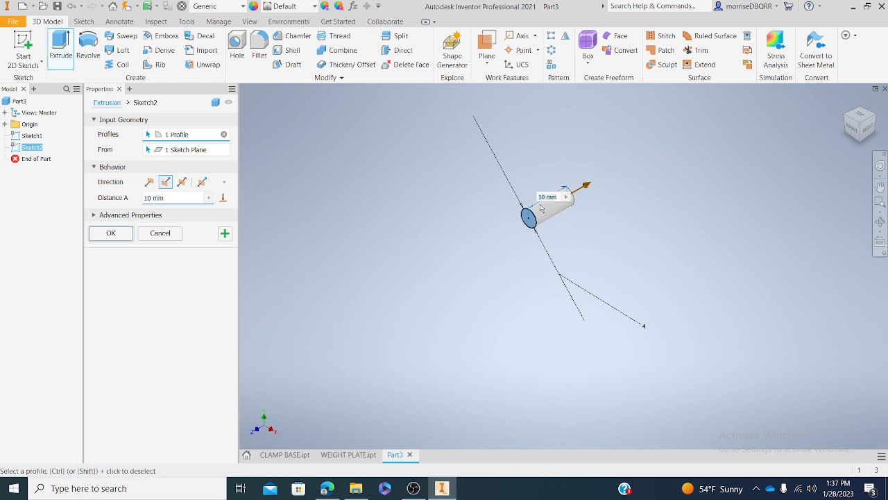
key(BackSpace)
text(12)
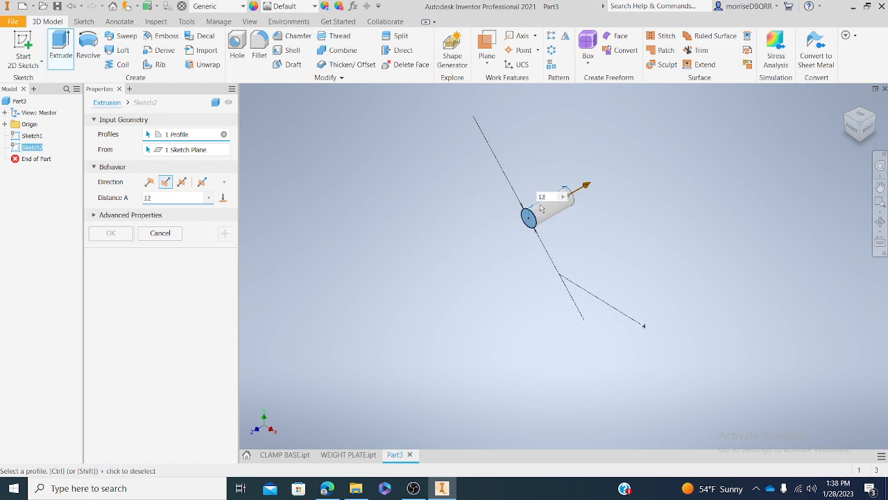
click(165, 184)
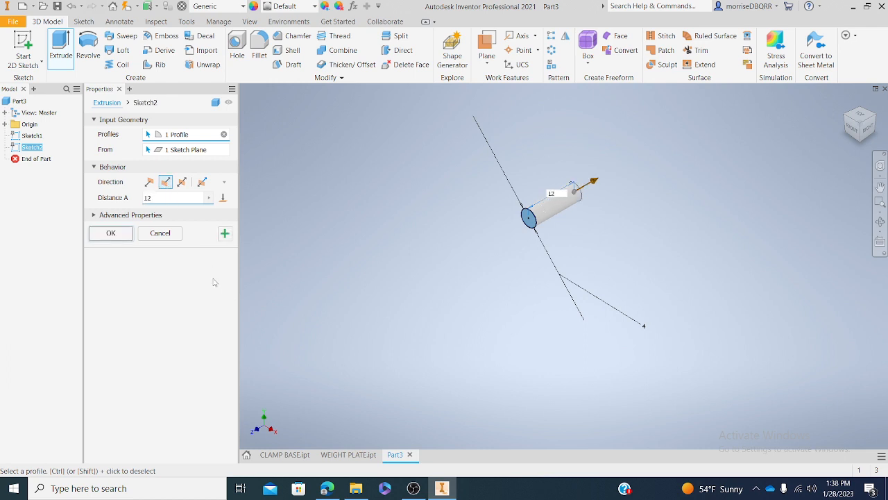
click(111, 234)
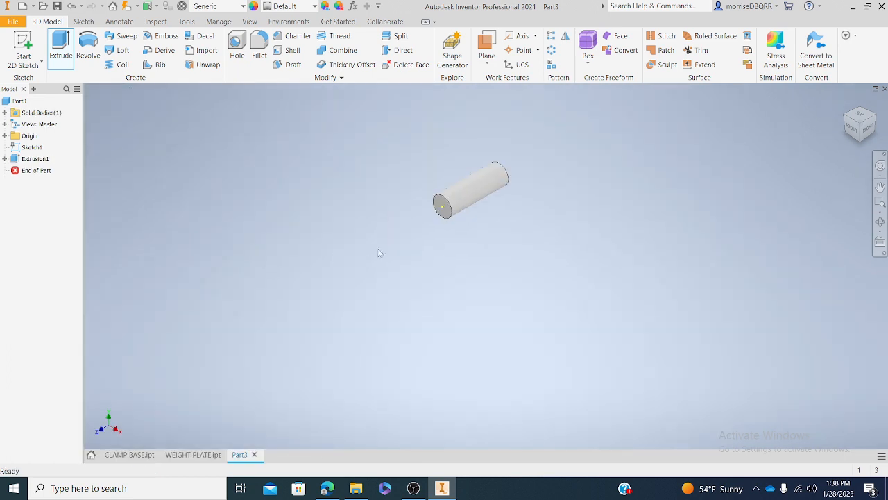
Start a new 2D sketch on the front end face of the cylinder
middle_drag(381, 229, 354, 280)
scroll(356, 276, down, 3)
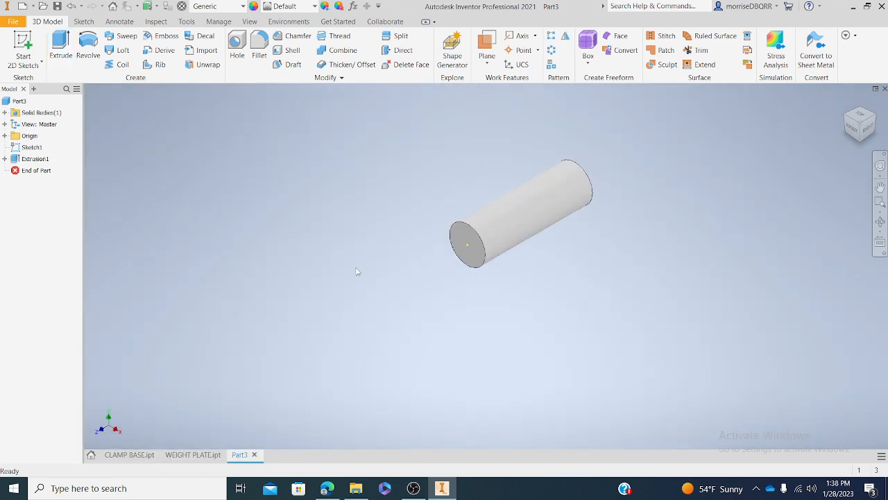
click(41, 62)
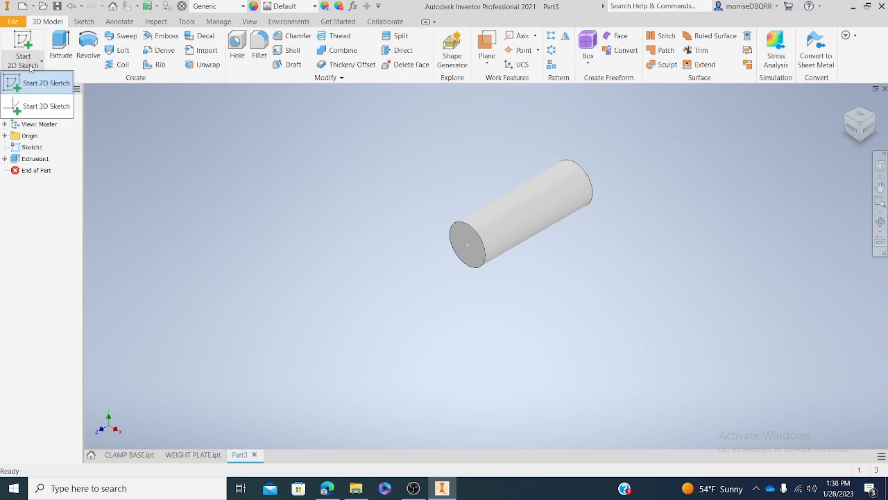
click(31, 83)
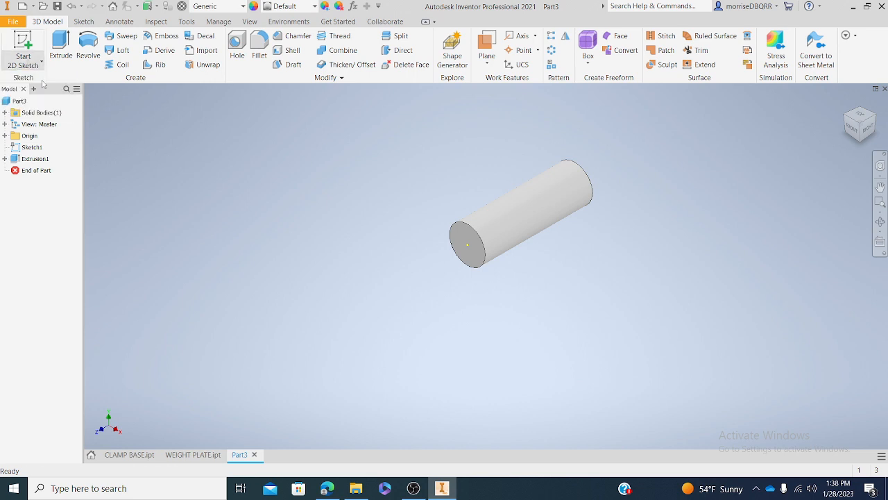
click(463, 239)
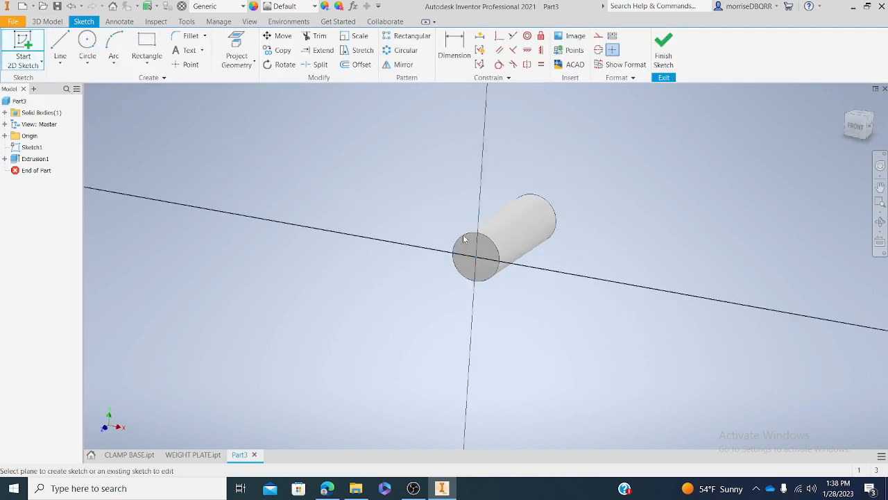
click(872, 117)
Draw a 3 mm diameter circle at the center of the end face and finish the sketch
click(87, 62)
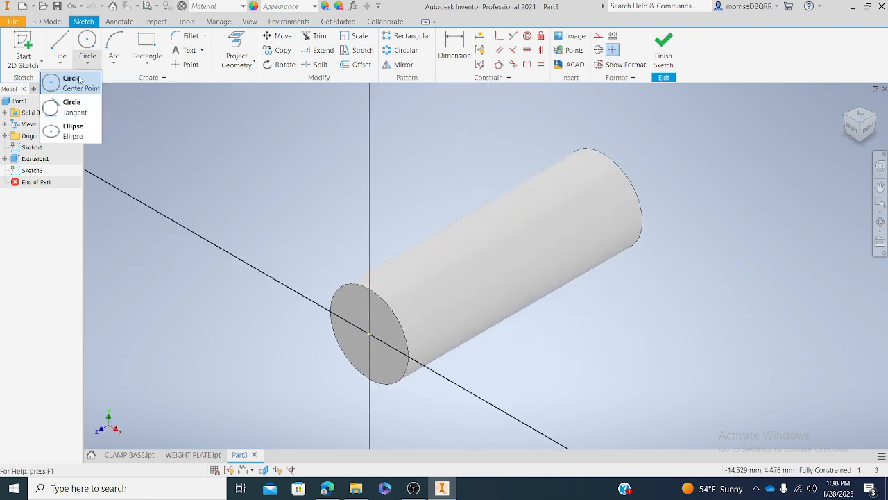
click(80, 82)
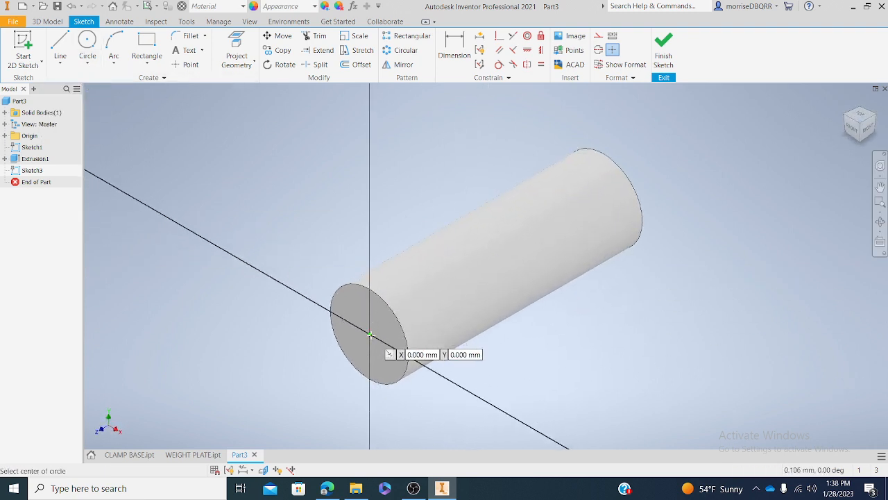
click(370, 335)
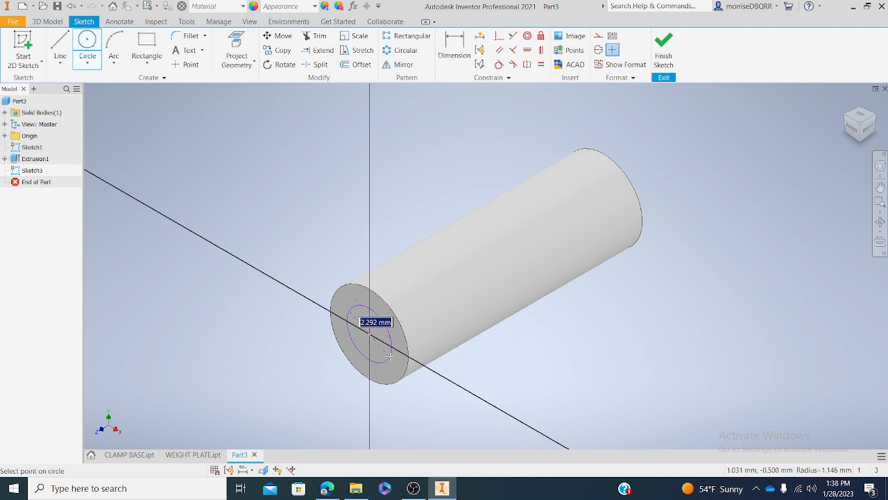
text(3)
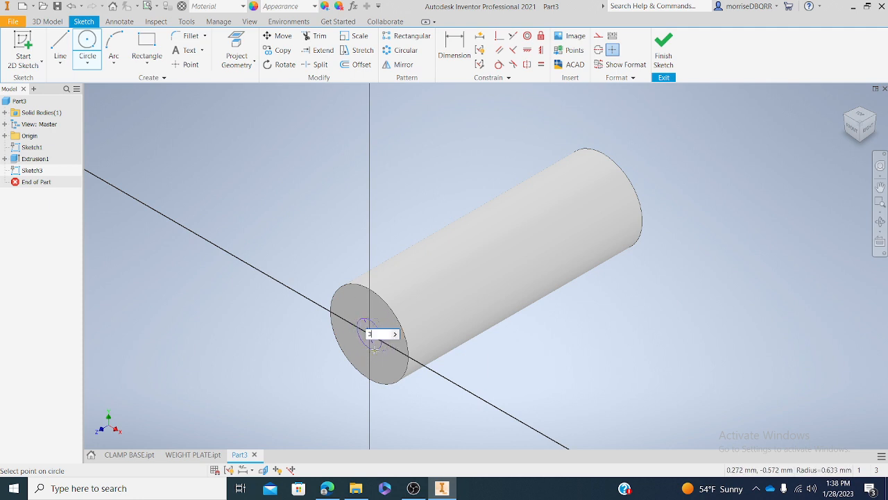
key(Return)
right_click(413, 154)
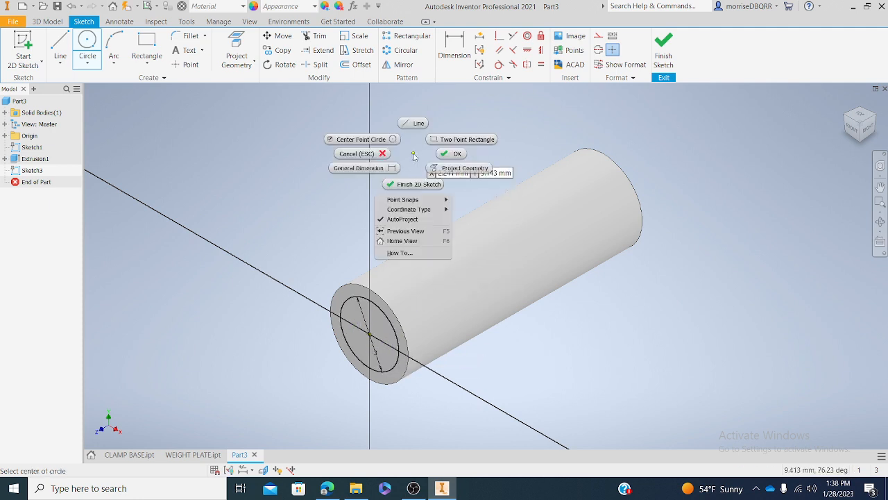
click(414, 184)
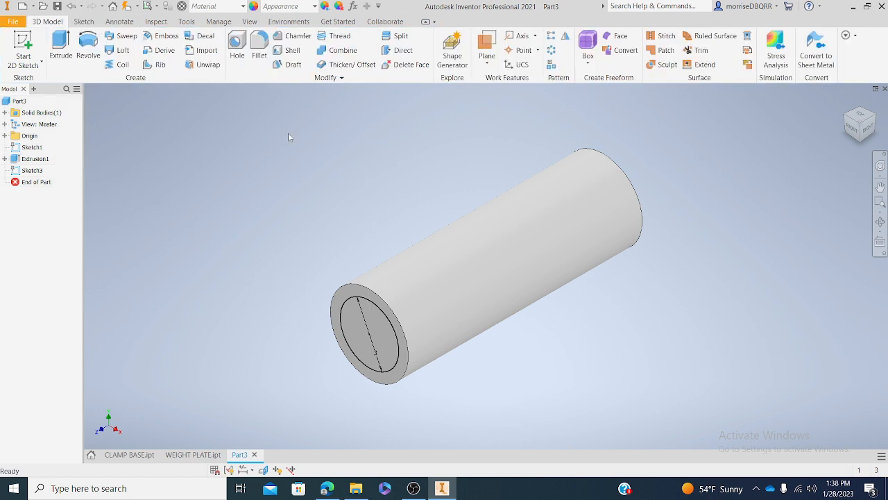
Extrude the 3 mm circle 1.5 mm outward from the end face, joined to the cylinder
click(61, 44)
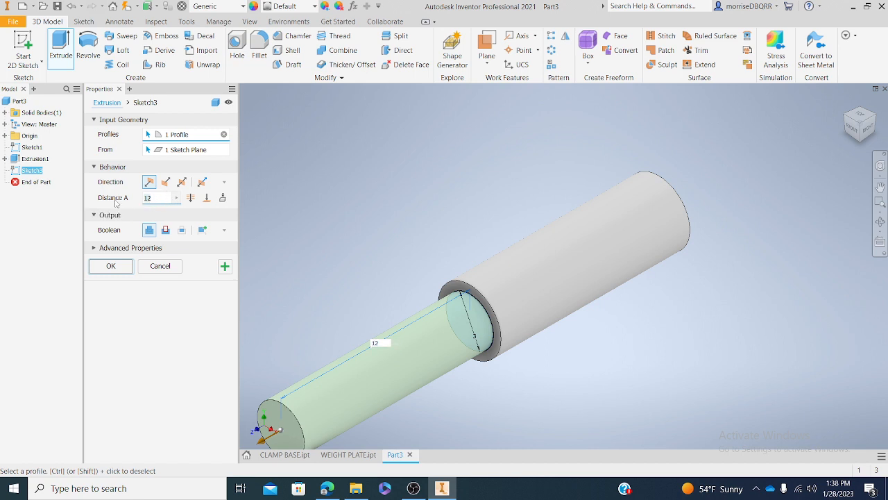
key(BackSpace)
key(BackSpace)
text(1.5)
click(111, 266)
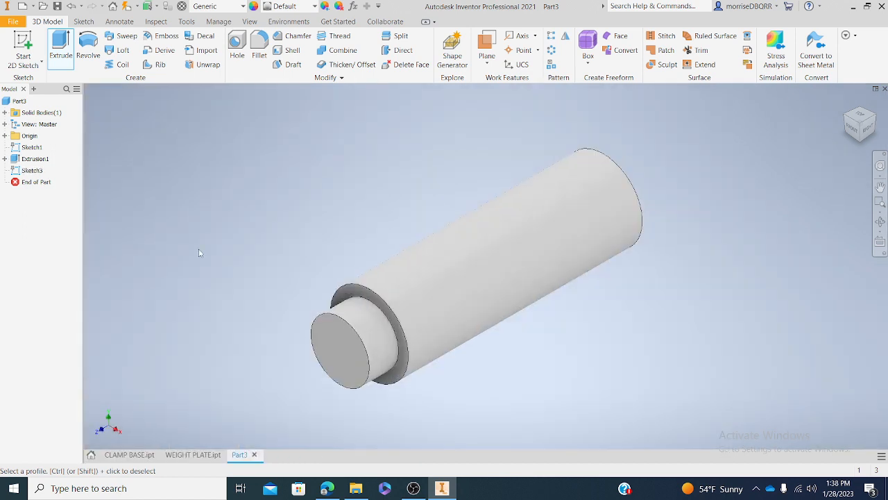
Start a new 2D sketch on the plain back end face of the 4 mm cylinder
click(867, 132)
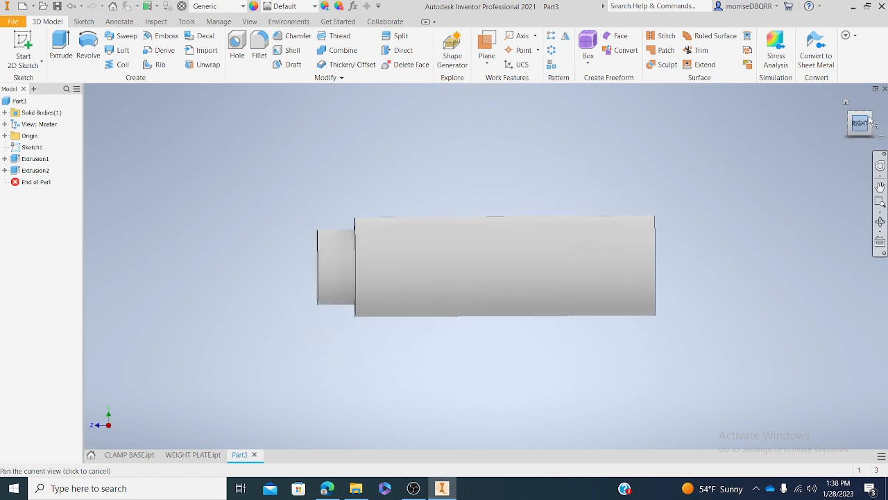
click(869, 118)
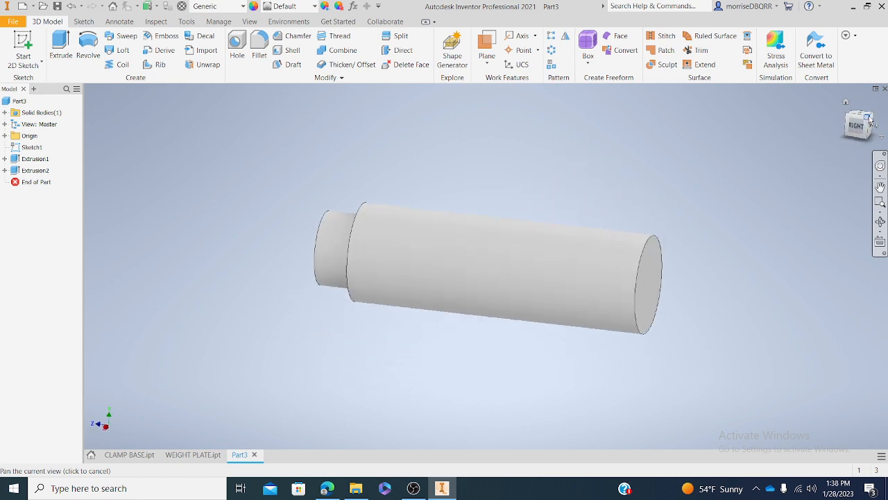
click(29, 64)
click(28, 82)
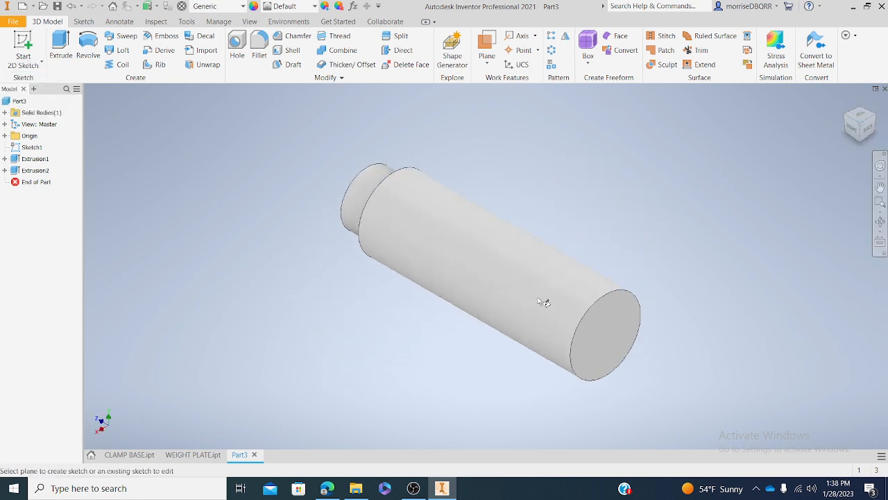
click(616, 325)
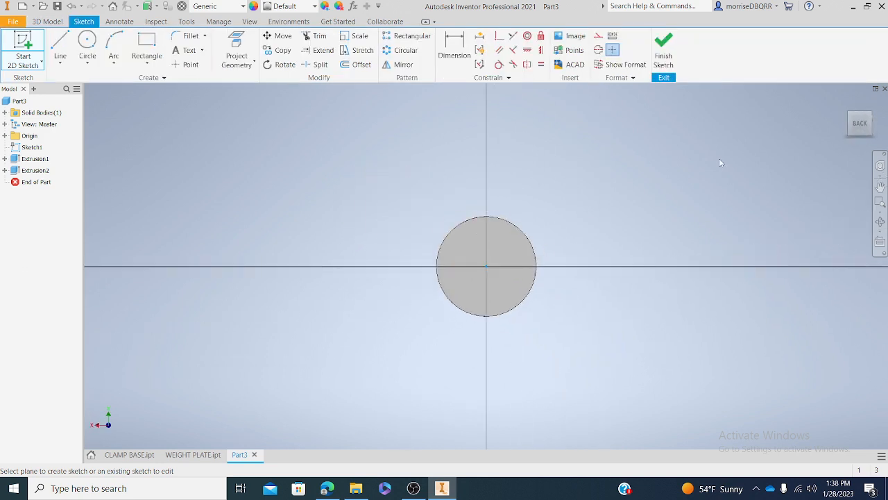
click(847, 117)
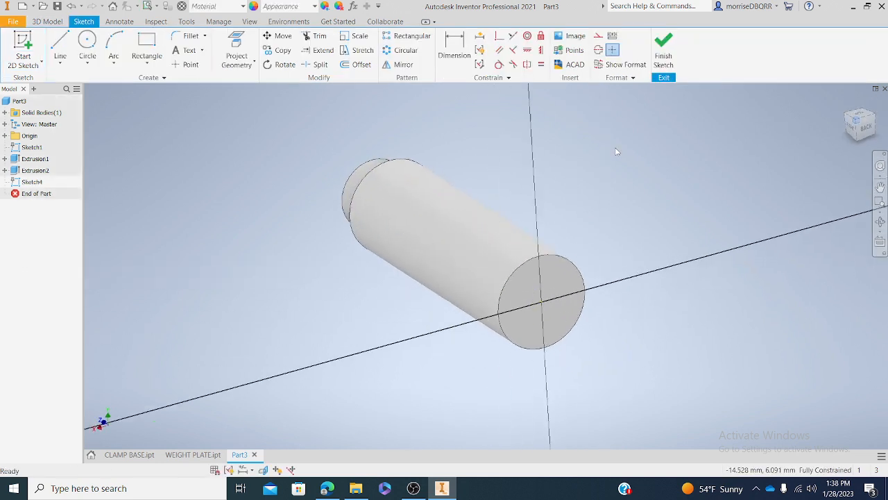
Draw a 3 mm diameter circle at the center of the back end face
click(87, 63)
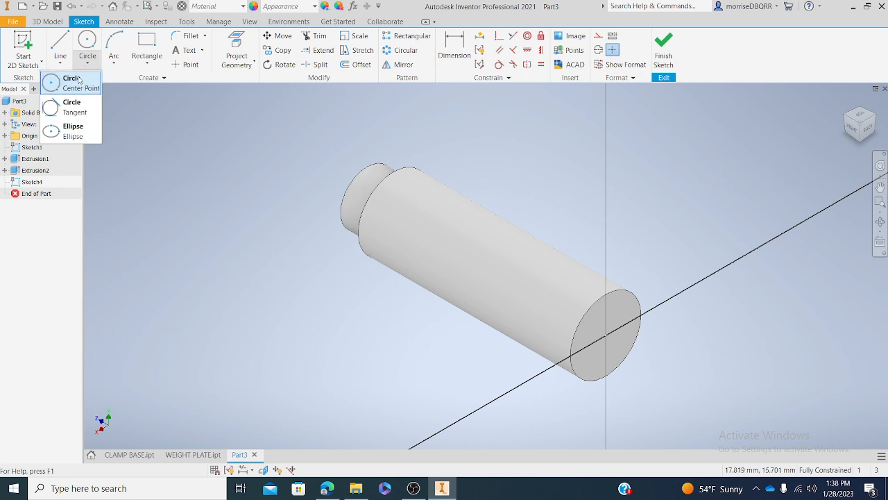
click(69, 101)
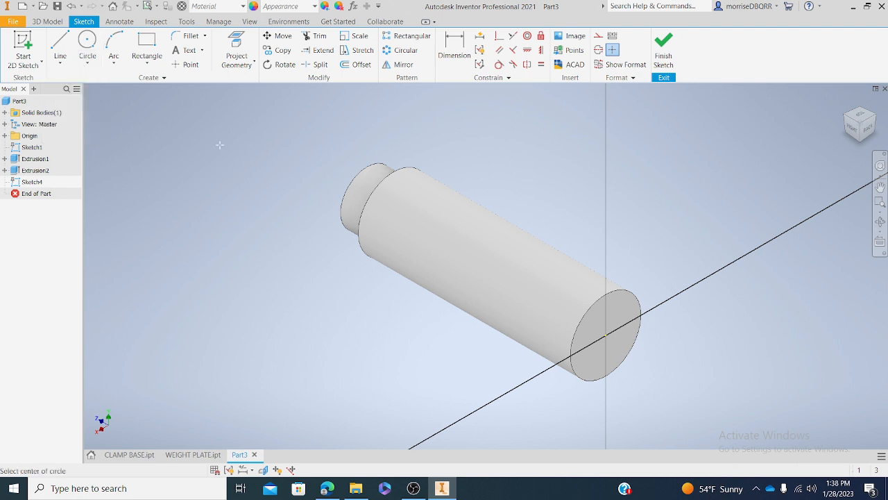
click(606, 334)
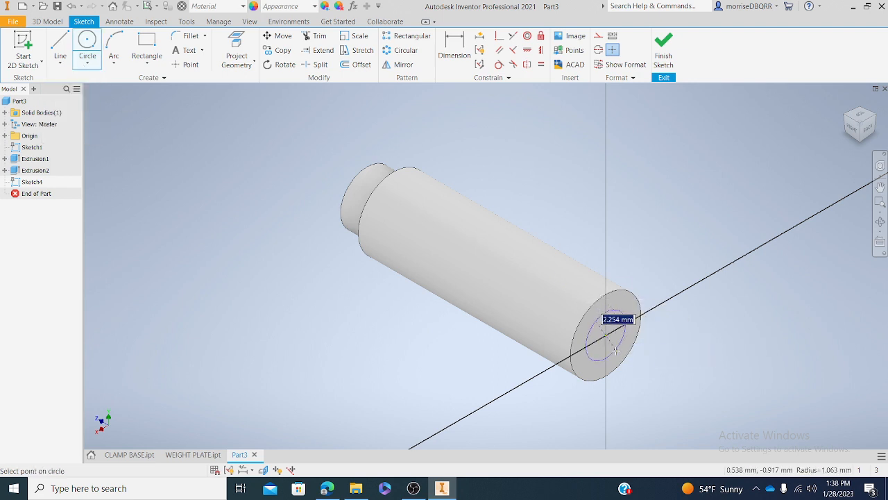
text(3)
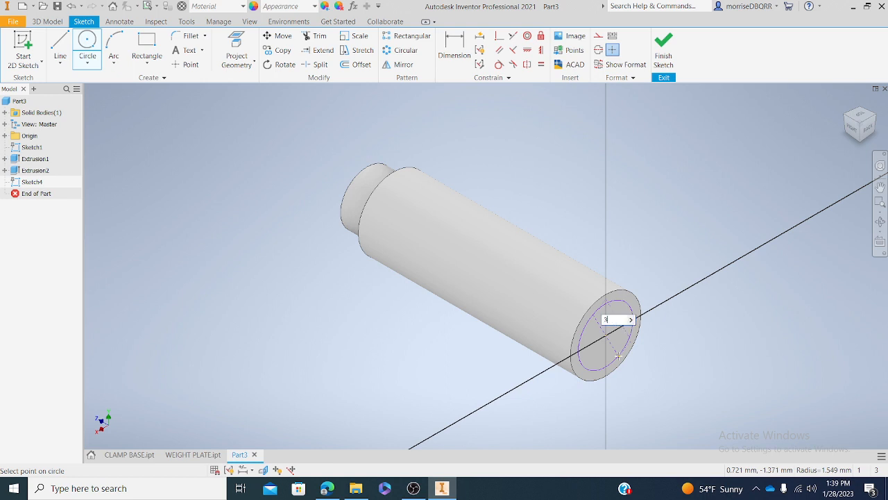
key(Return)
right_click(637, 194)
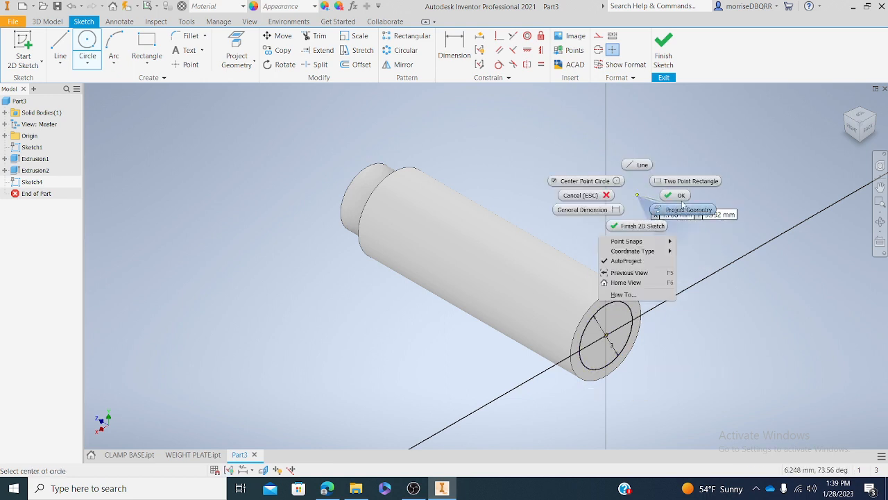
click(683, 203)
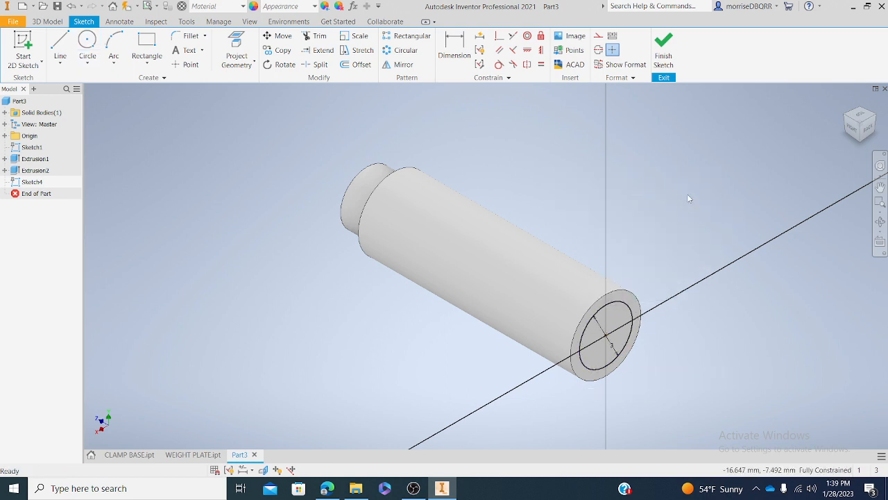
Finish the sketch and extrude the 3 mm circle 1.5 mm outward from the back face, joined to the body
click(663, 50)
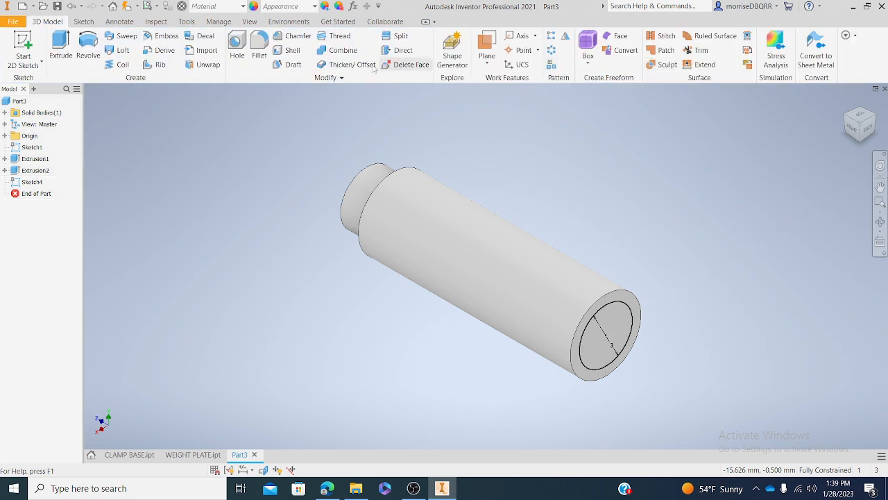
click(61, 43)
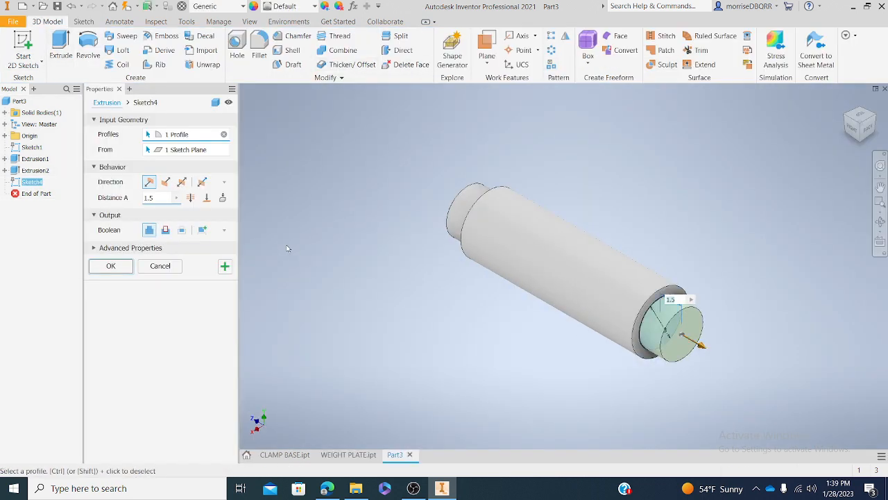
click(127, 268)
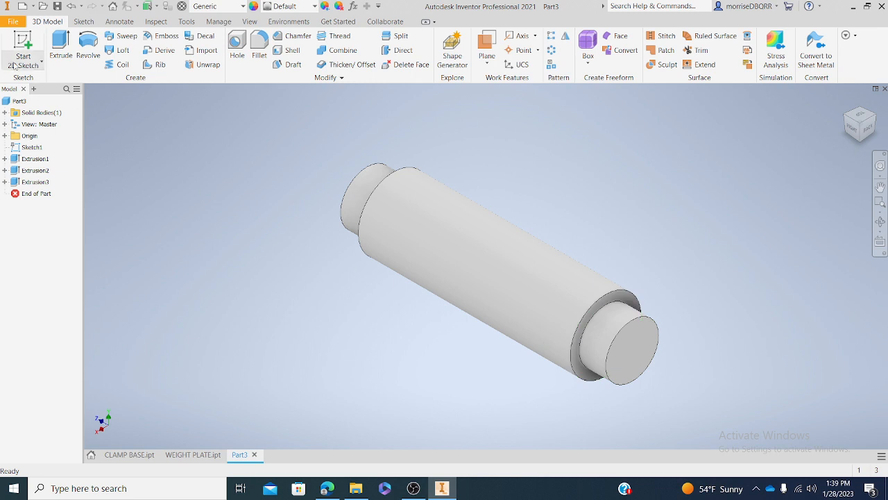
Start a new 2D sketch on the end face of the rear 3 mm step
click(14, 66)
click(32, 86)
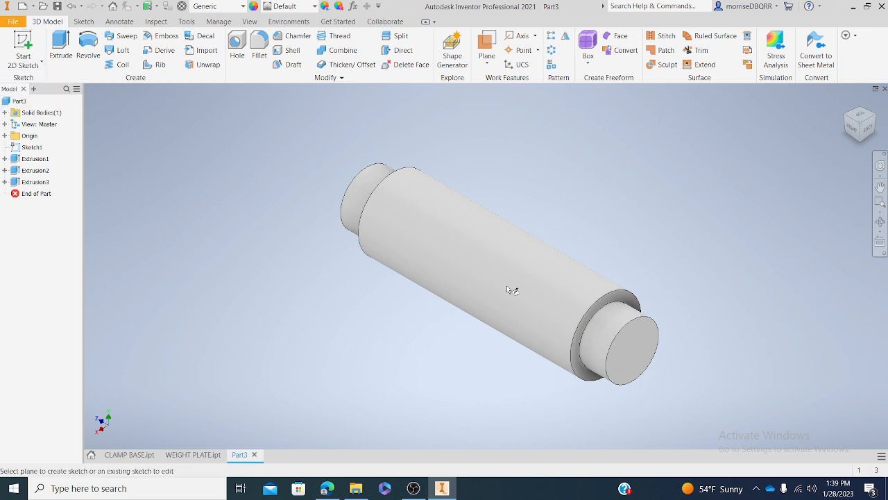
click(636, 342)
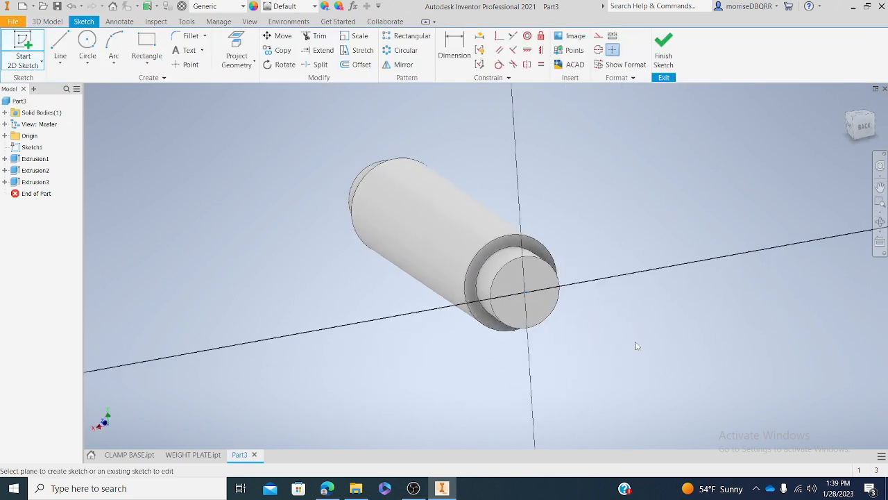
click(853, 115)
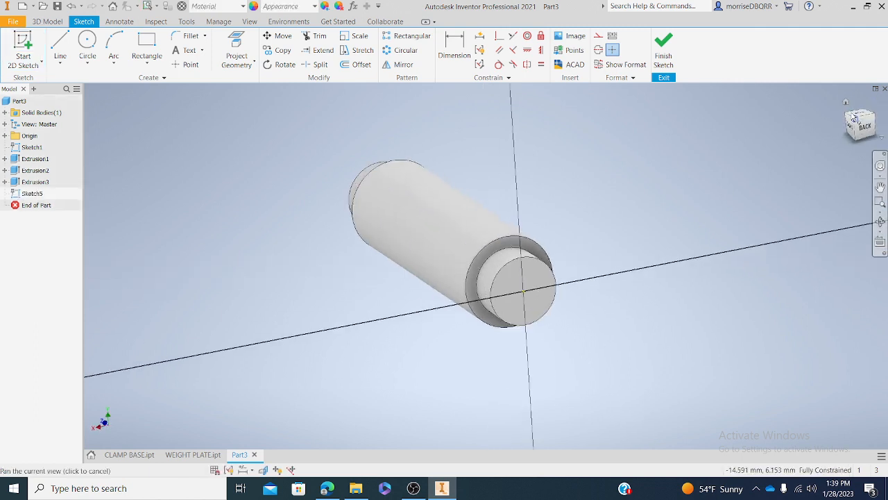
Draw a 4 mm diameter circle centered on the end face of the rear step
click(86, 64)
click(74, 88)
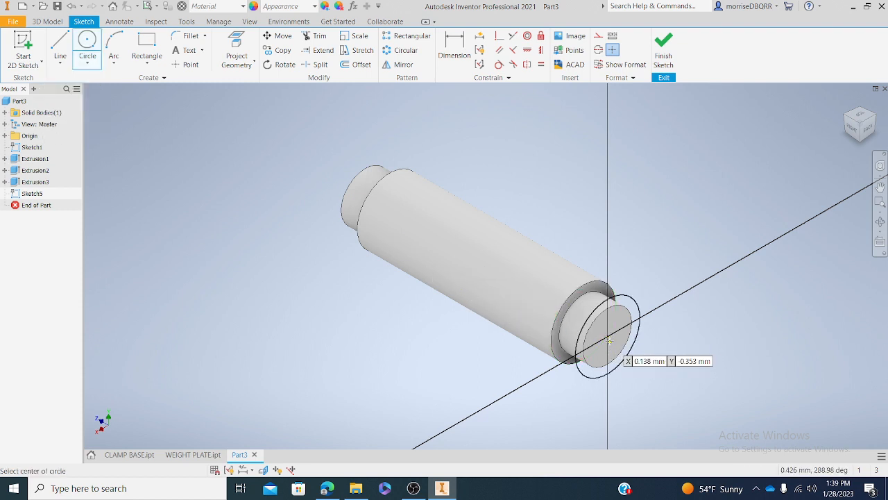
scroll(606, 330, down, 5)
scroll(608, 329, up, 8)
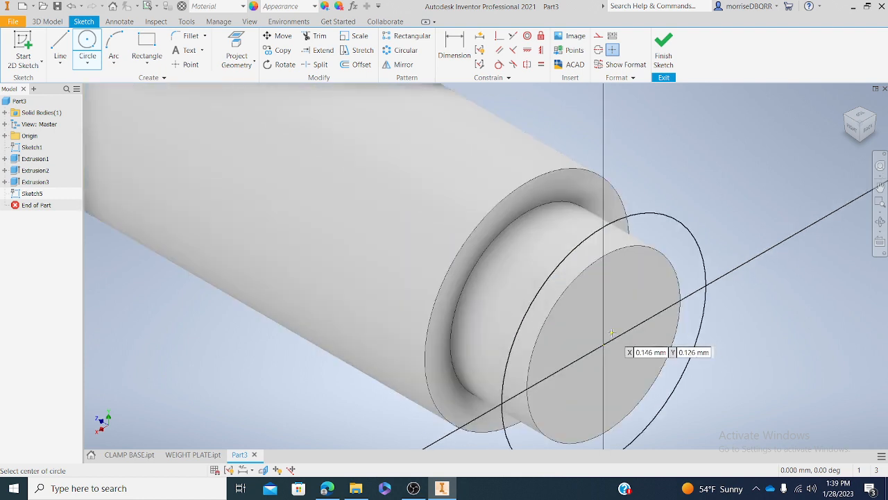
scroll(611, 333, up, 3)
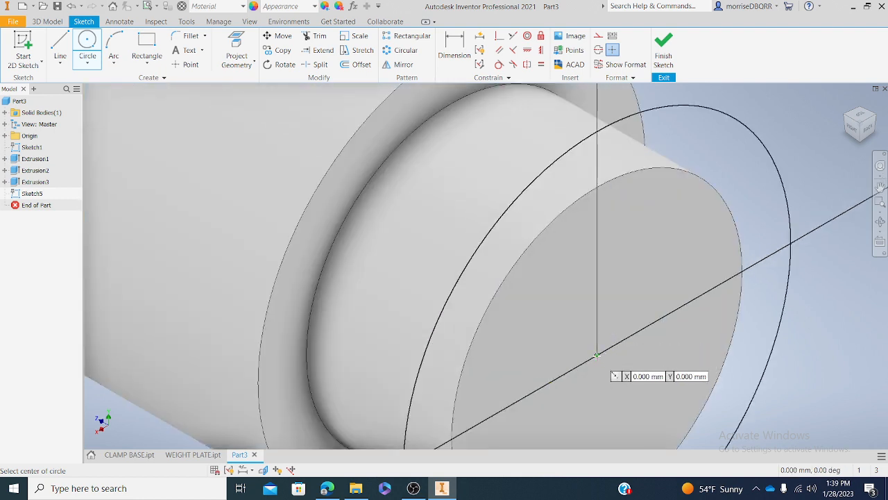
click(596, 355)
scroll(611, 368, down, 6)
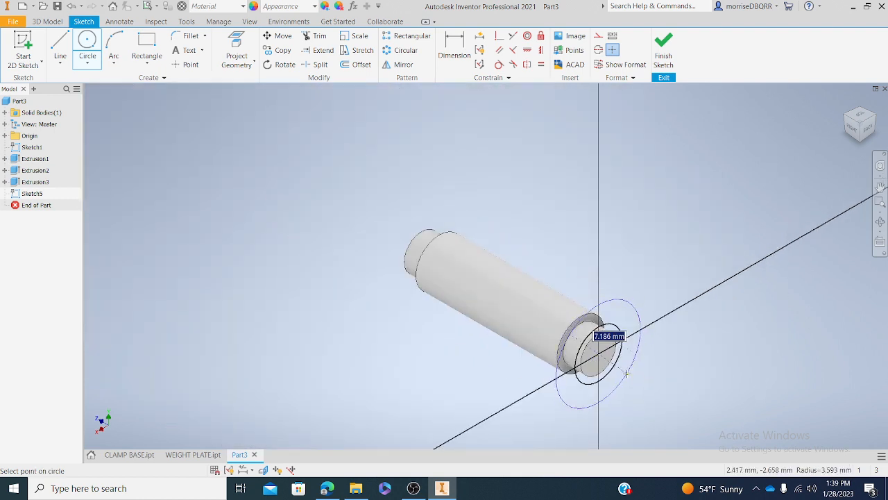
click(626, 373)
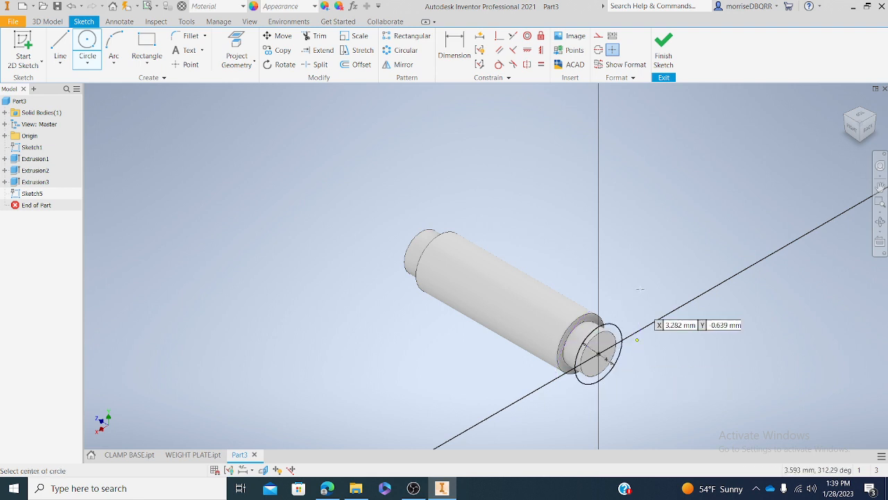
right_click(619, 245)
click(620, 215)
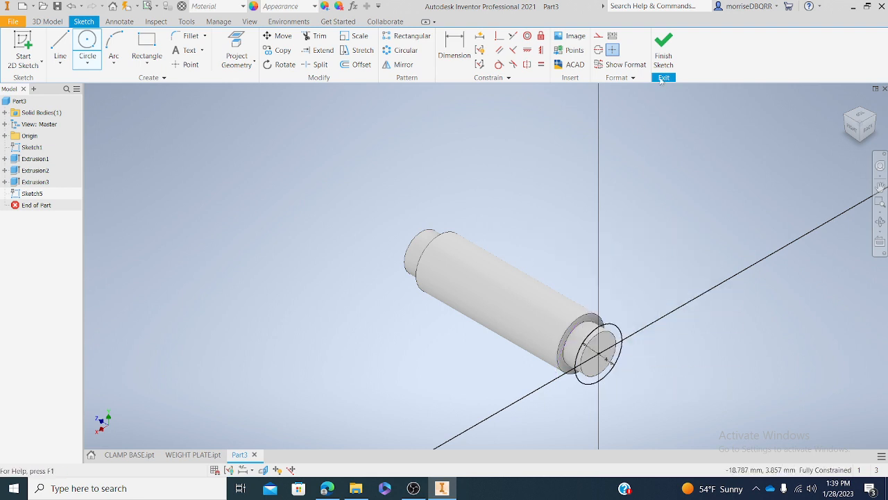
Finish the sketch and extrude the 4 mm circle 2.5 mm outward from the rear step, joined to the body
click(662, 59)
click(68, 50)
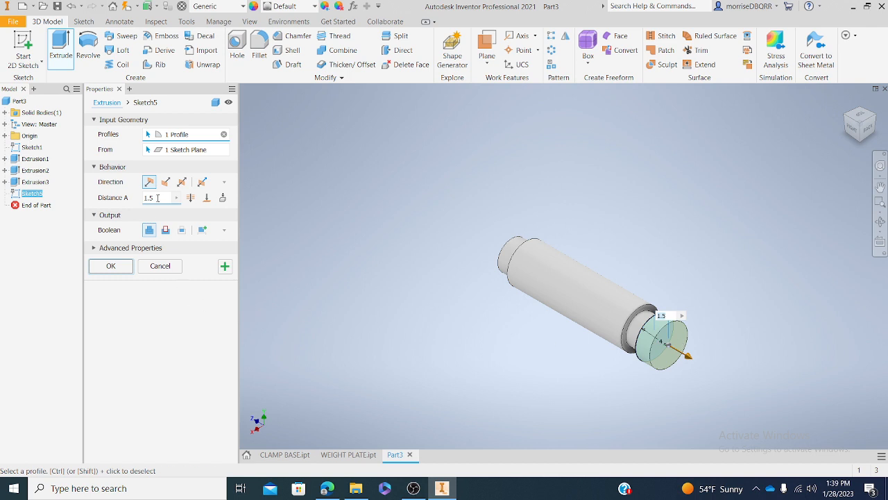
click(157, 198)
text(2)
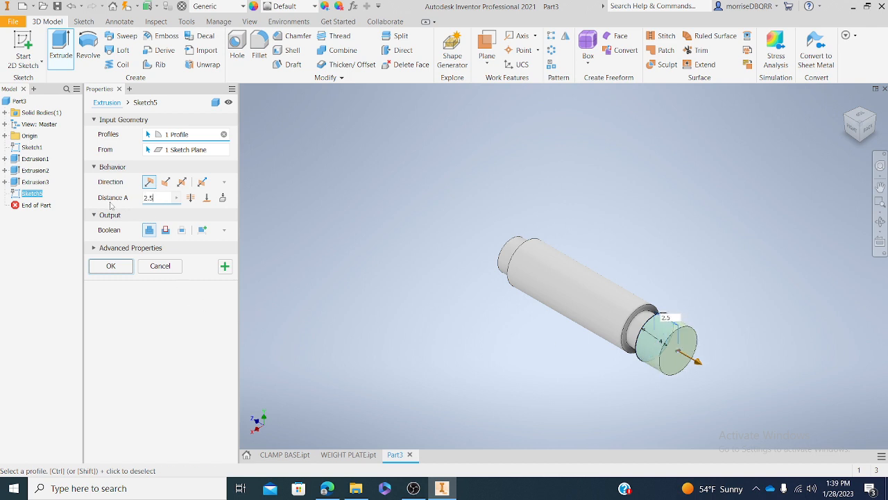
click(103, 268)
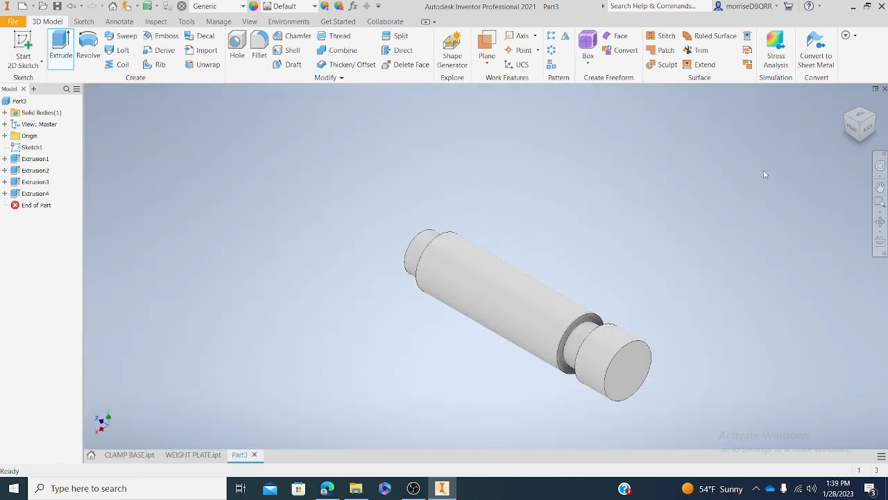
Start a new 2D sketch on the end face of the front 3 mm step
click(853, 122)
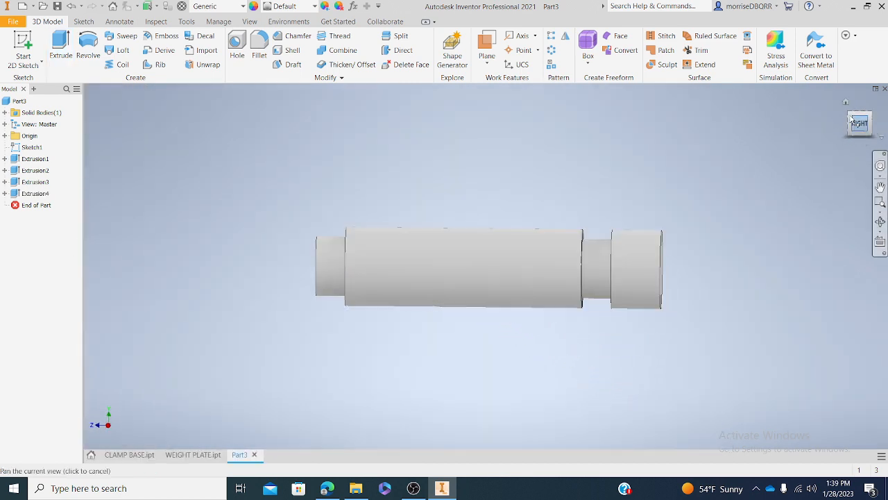
click(845, 102)
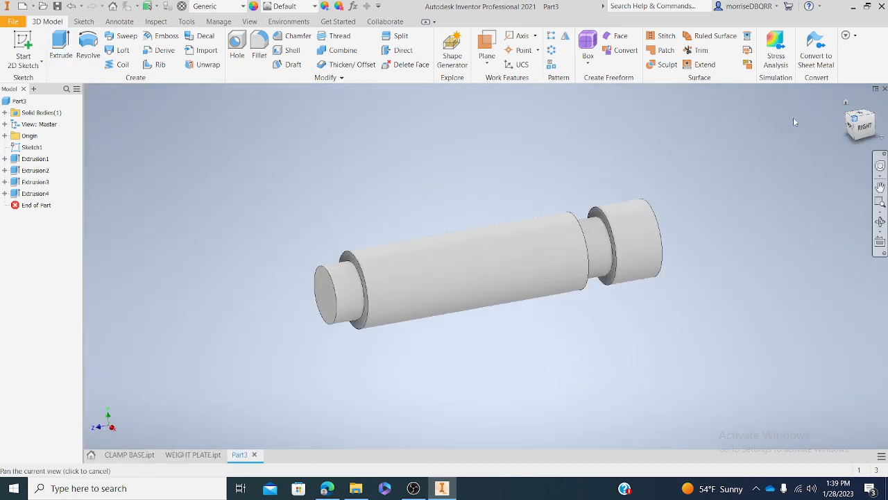
click(26, 63)
click(33, 85)
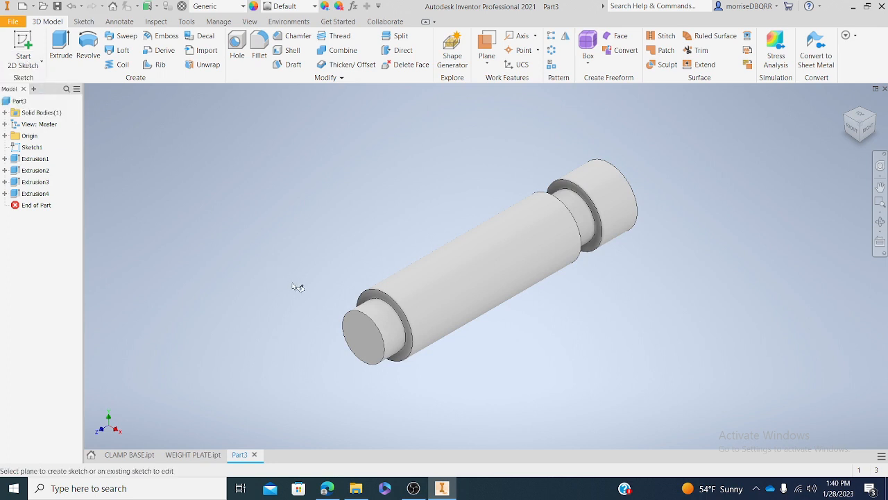
click(363, 335)
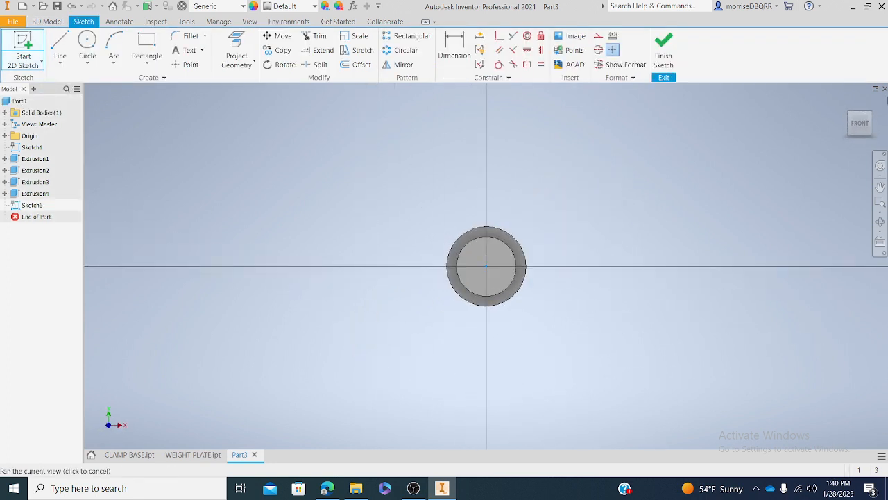
click(871, 113)
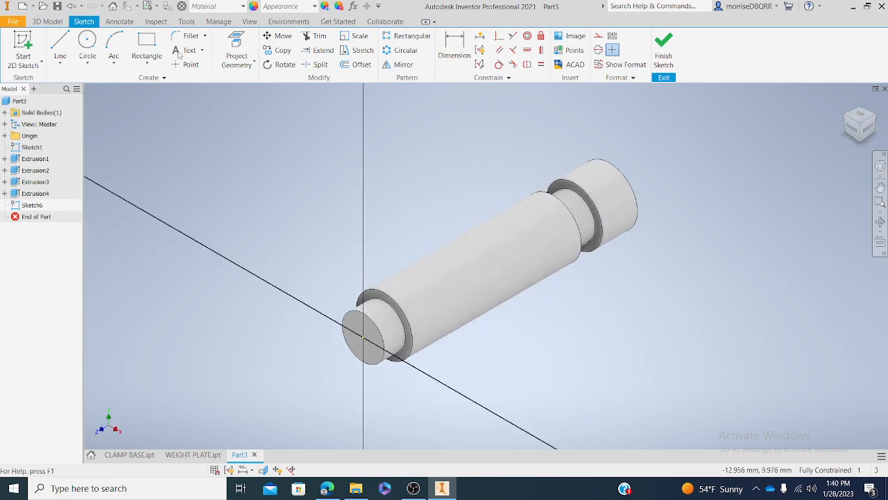
Draw a 4 mm diameter circle centered on the end face of the front step
click(87, 64)
click(70, 101)
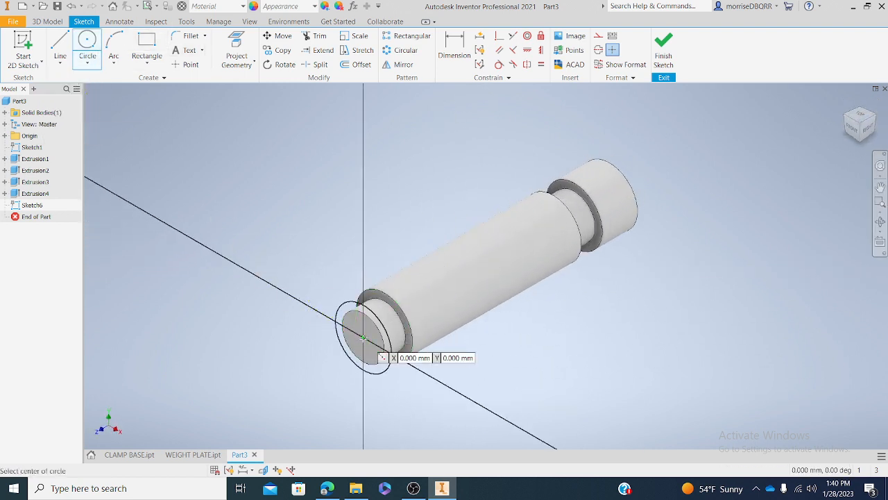
click(363, 337)
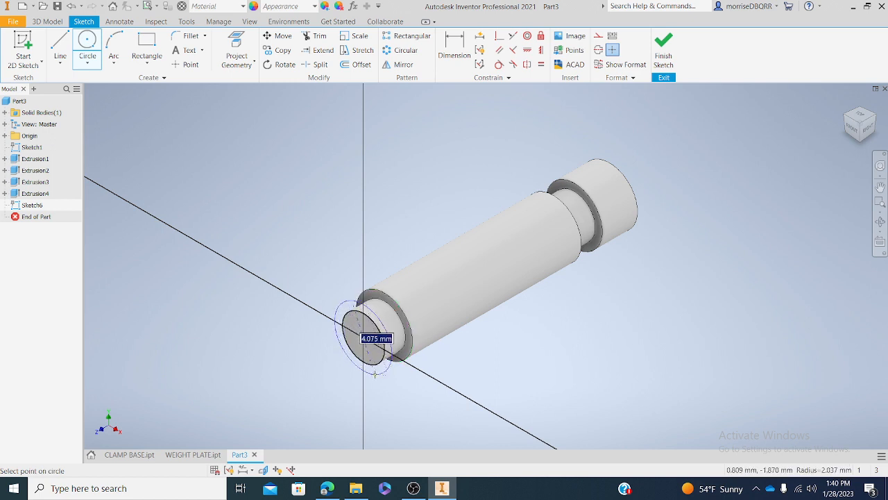
text(4)
key(Return)
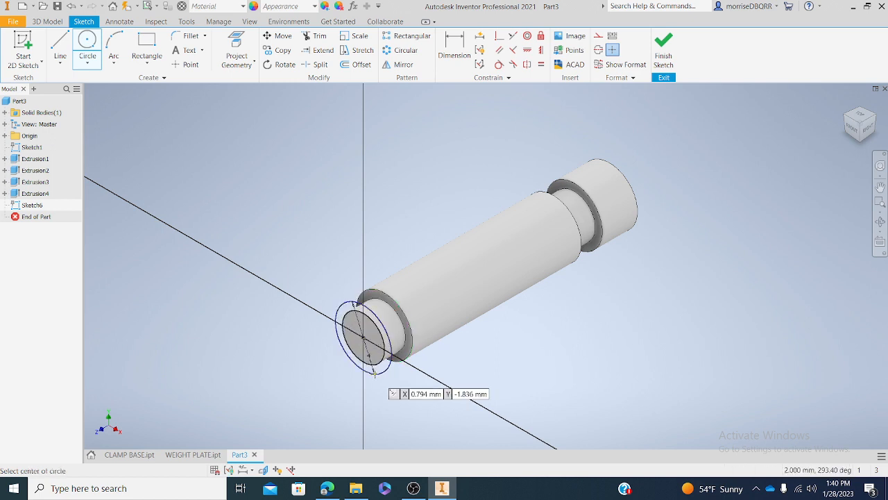
right_click(283, 171)
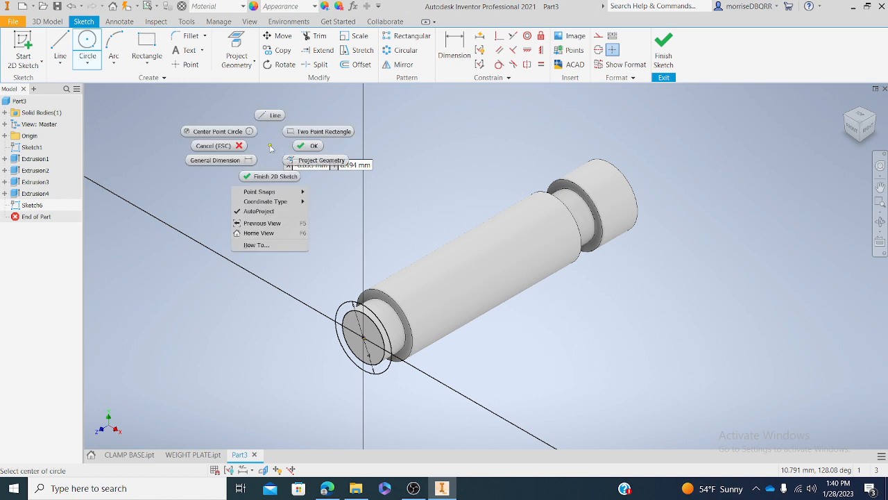
Finish the sketch and extrude the 4 mm circle 2.5 mm outward from the front step, joined to the body
click(305, 145)
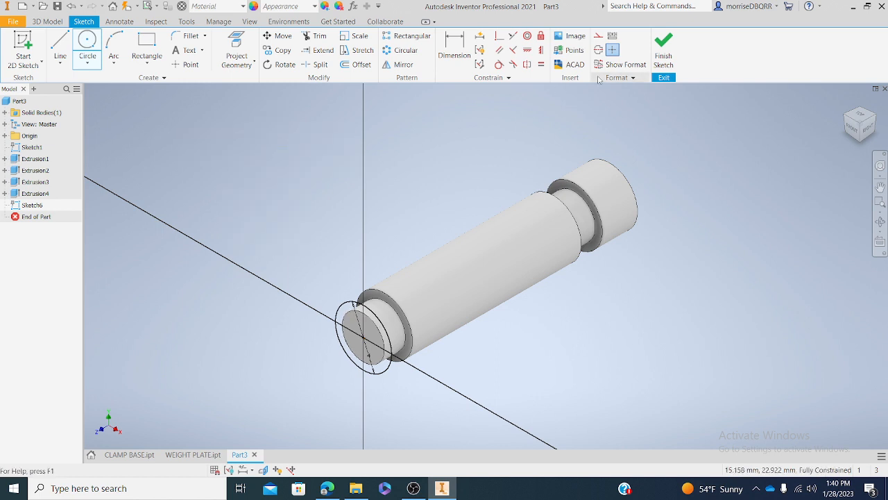
click(663, 48)
click(66, 35)
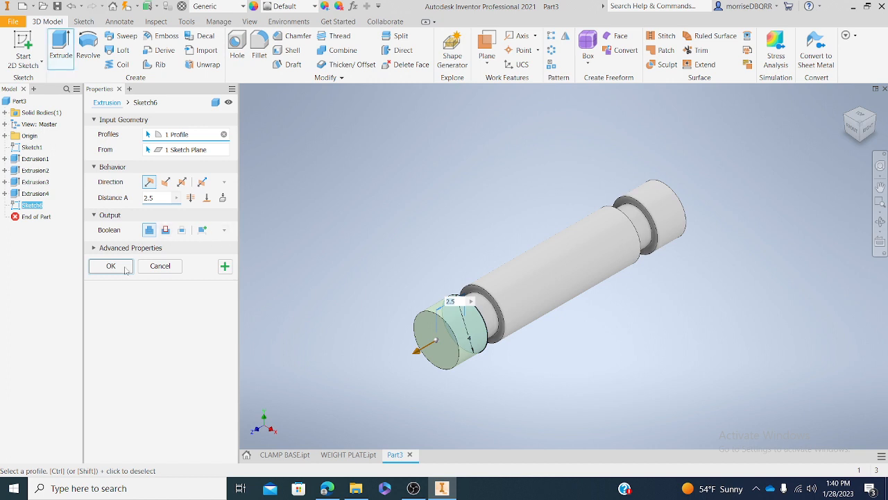
click(112, 266)
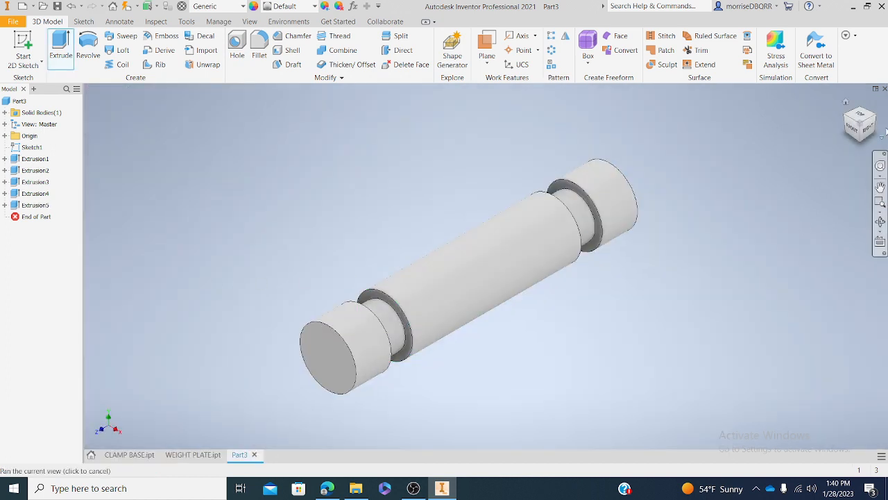
Chamfer the outer circular edges of both end caps with an equal distance of 1 mm
click(872, 131)
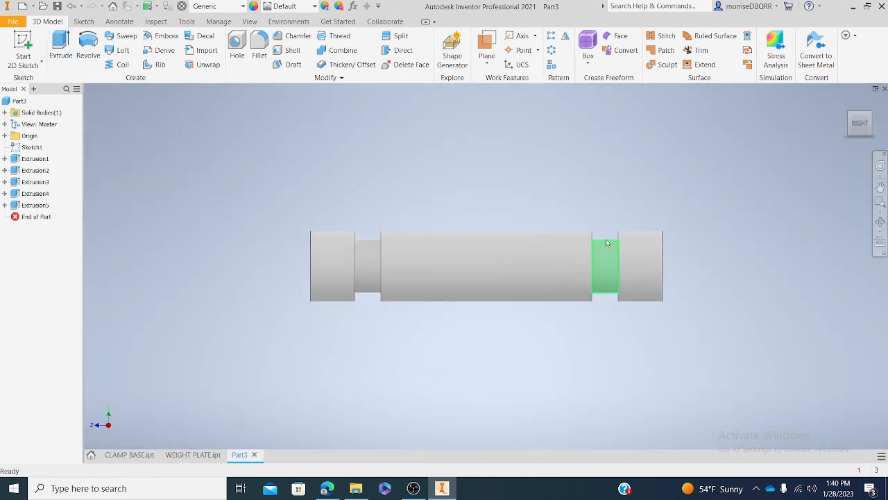
click(871, 116)
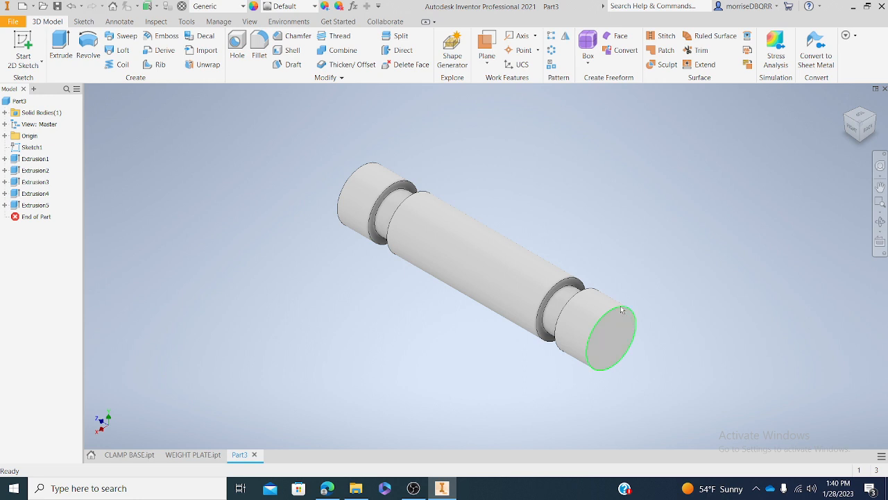
mouse_move(636, 323)
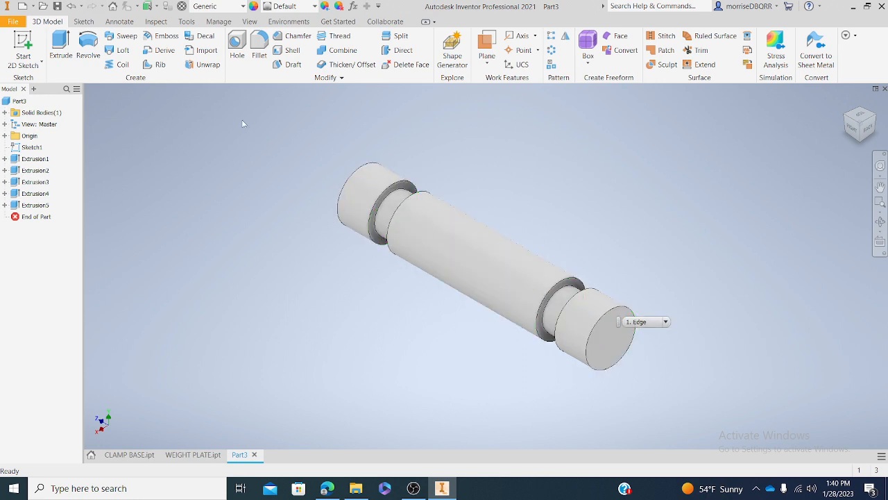
click(292, 38)
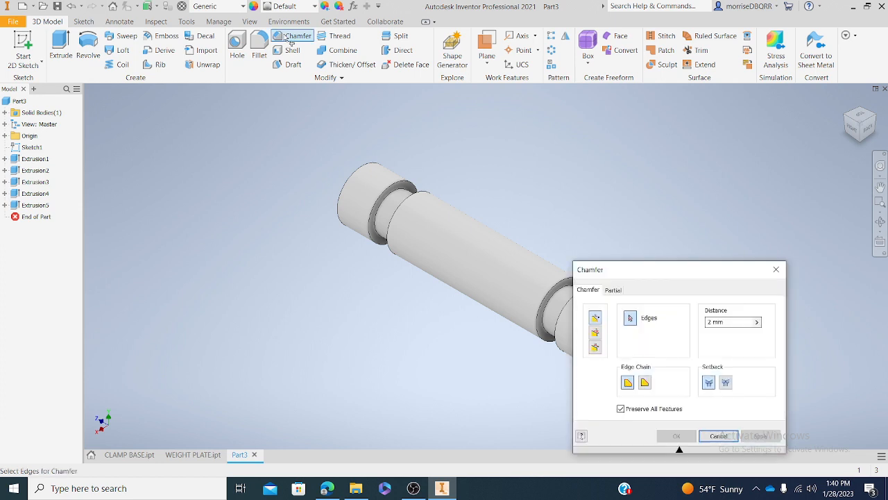
drag(672, 275, 159, 235)
click(199, 283)
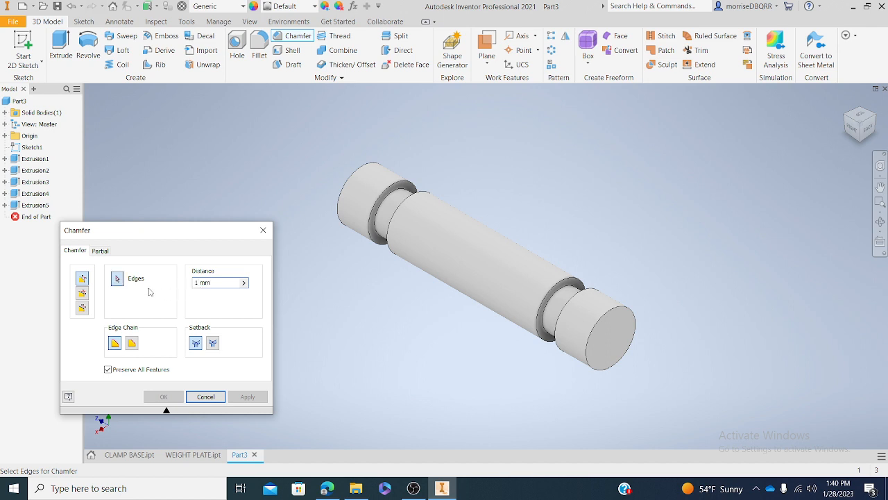
click(601, 327)
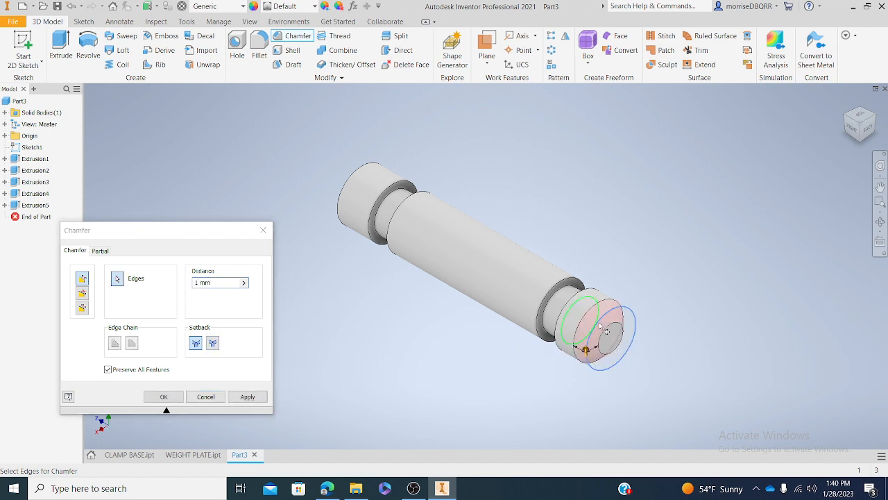
click(341, 194)
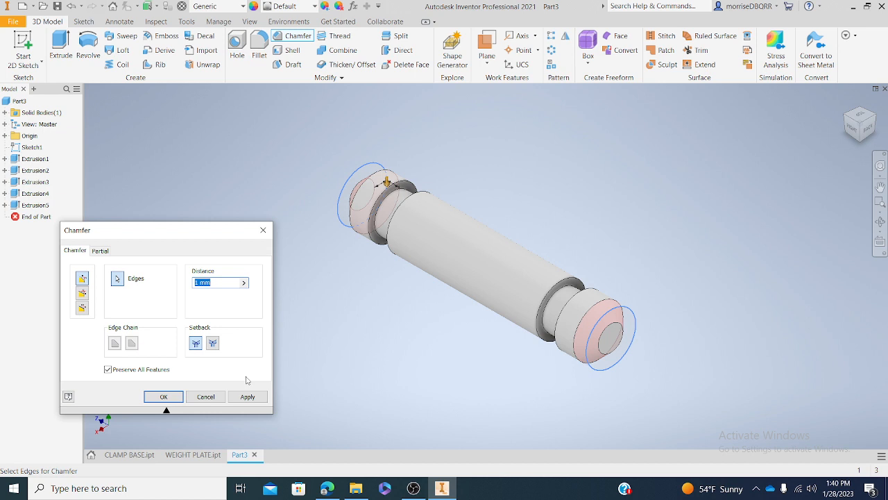
click(82, 286)
click(246, 396)
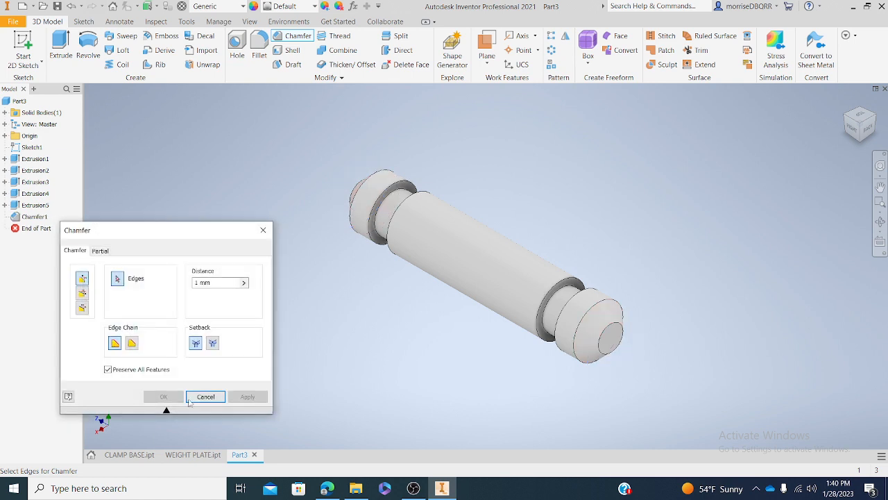
click(258, 236)
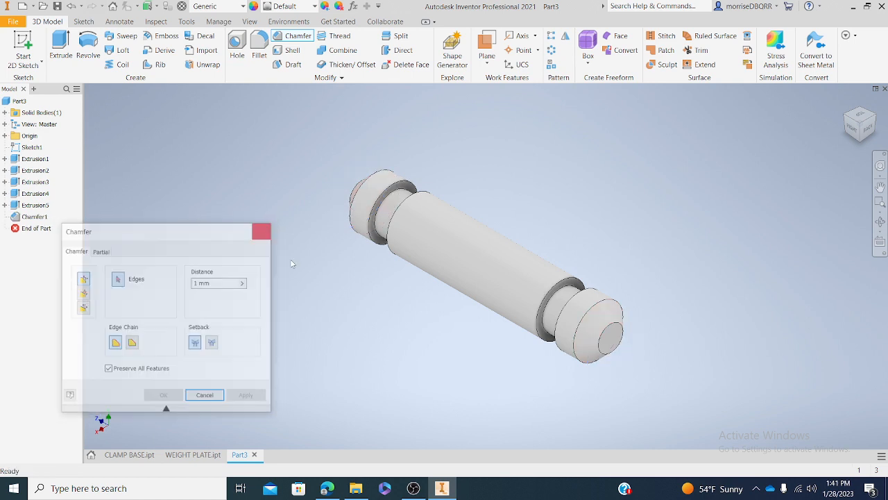
Set the part's physical material to Bronze, Soft Tin in its iProperties
right_click(19, 102)
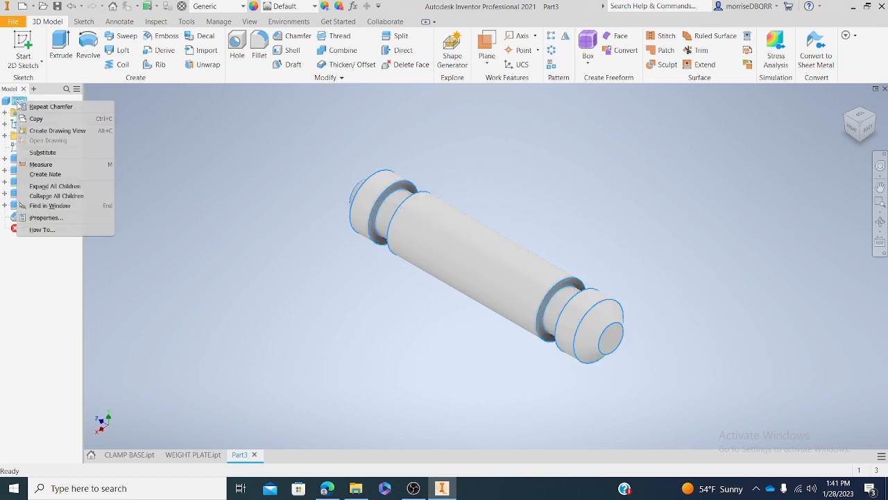
click(46, 217)
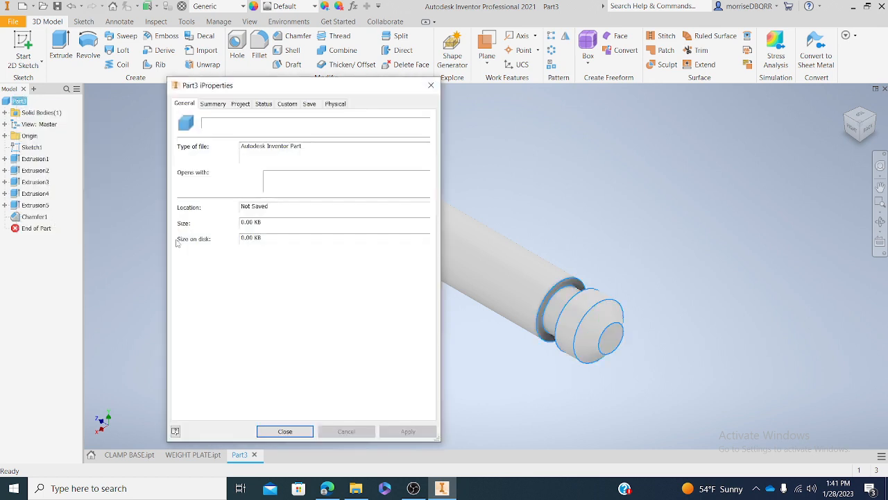
click(340, 105)
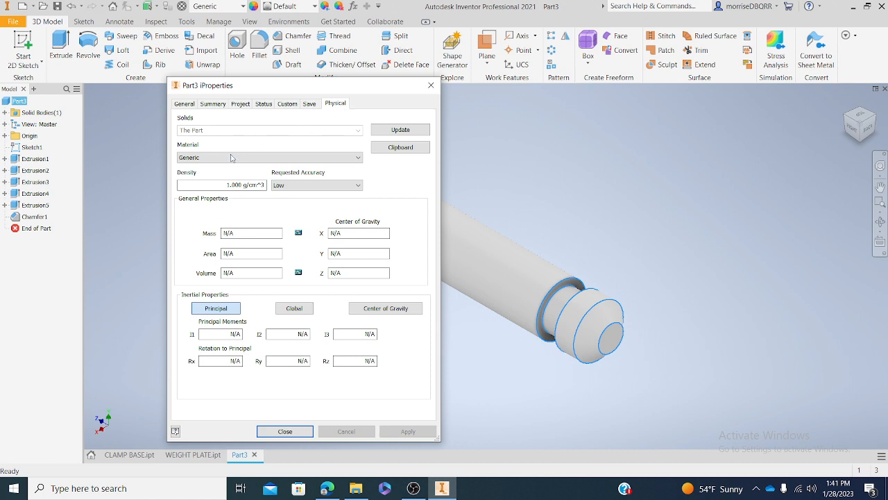
click(358, 158)
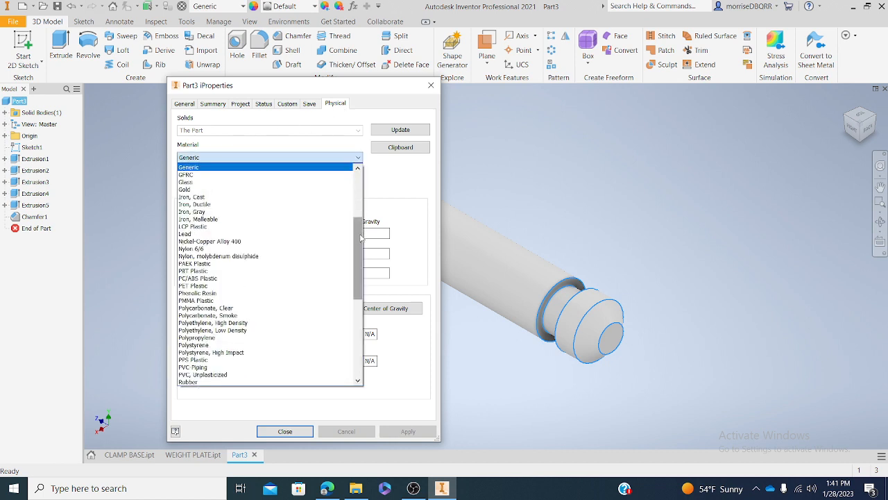
drag(361, 238, 364, 195)
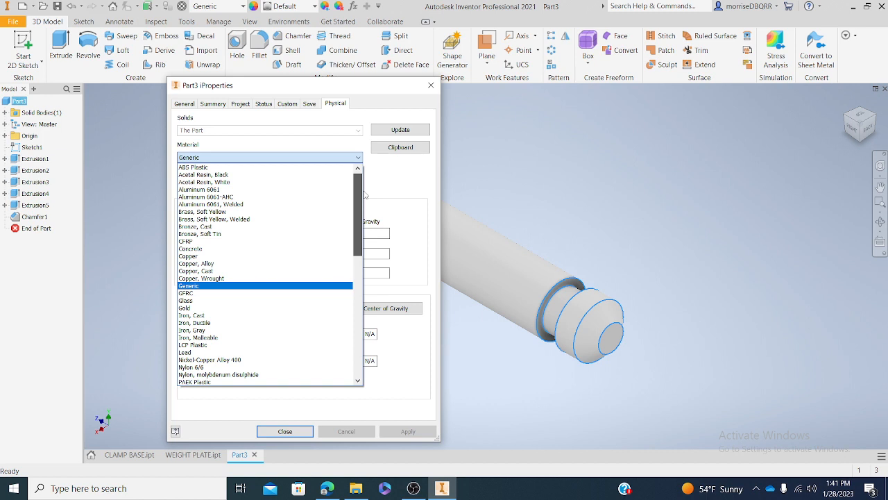
click(255, 236)
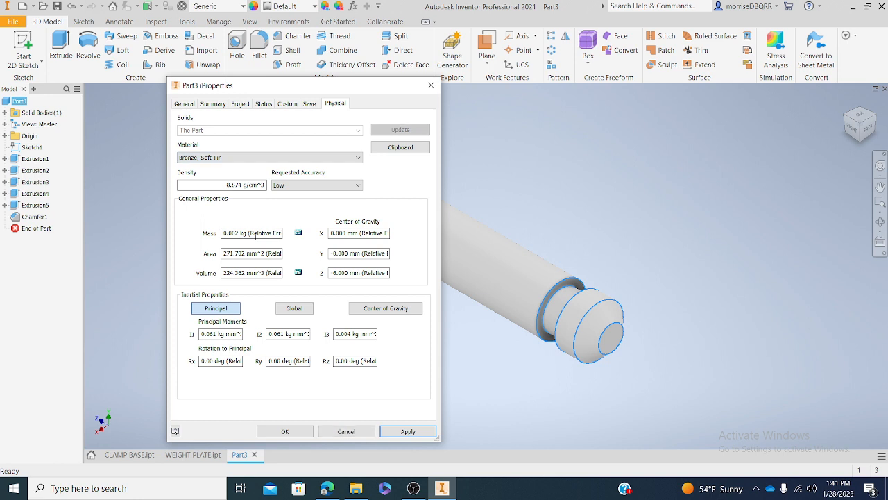
click(410, 434)
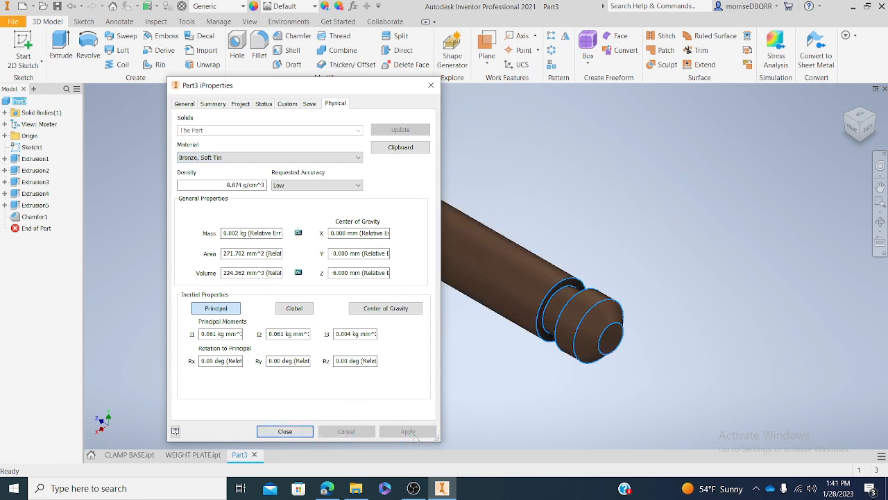
click(285, 431)
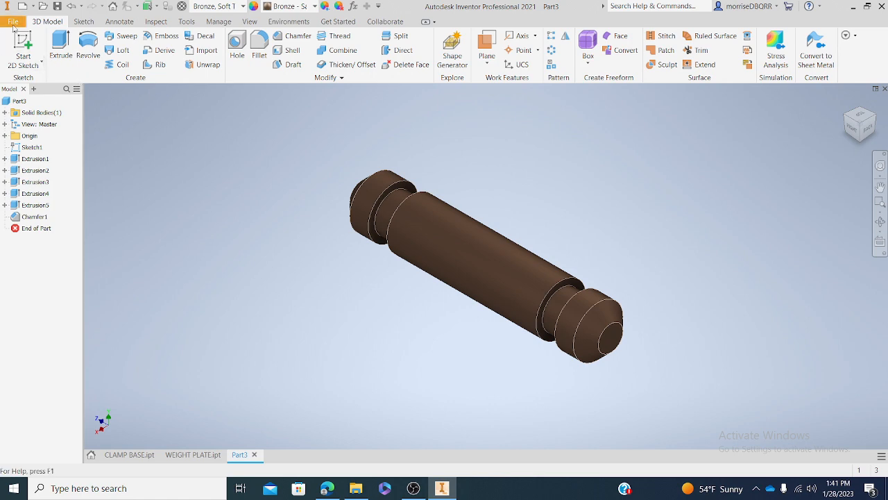
Save the part as HARDENED PIN in the CLAMP ASSEMBLY folder
click(13, 23)
click(41, 118)
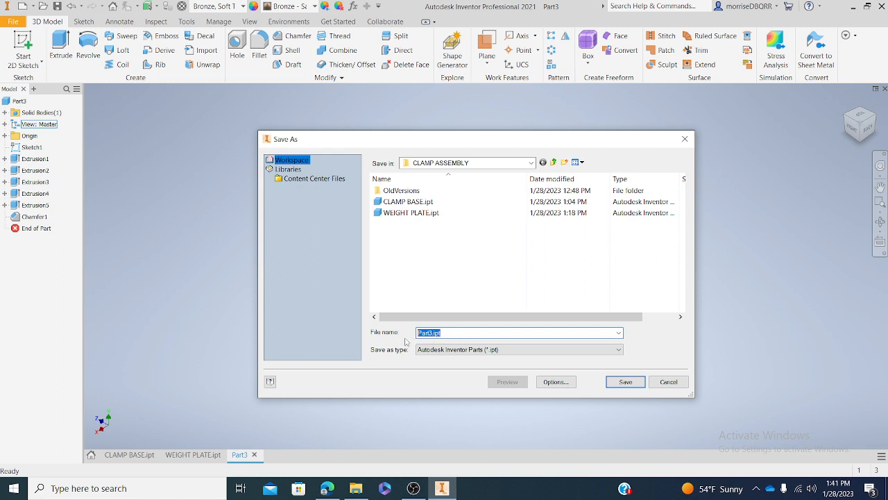
key(BackSpace)
text(P)
text(ARDENED)
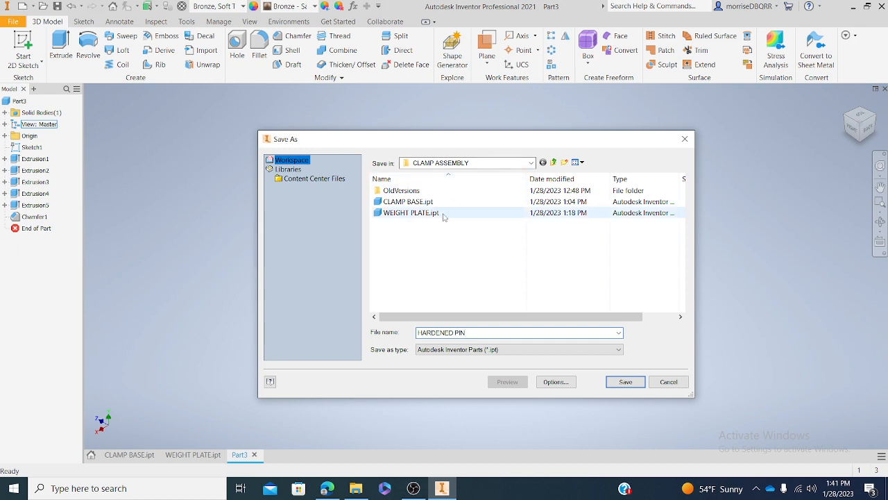
click(619, 382)
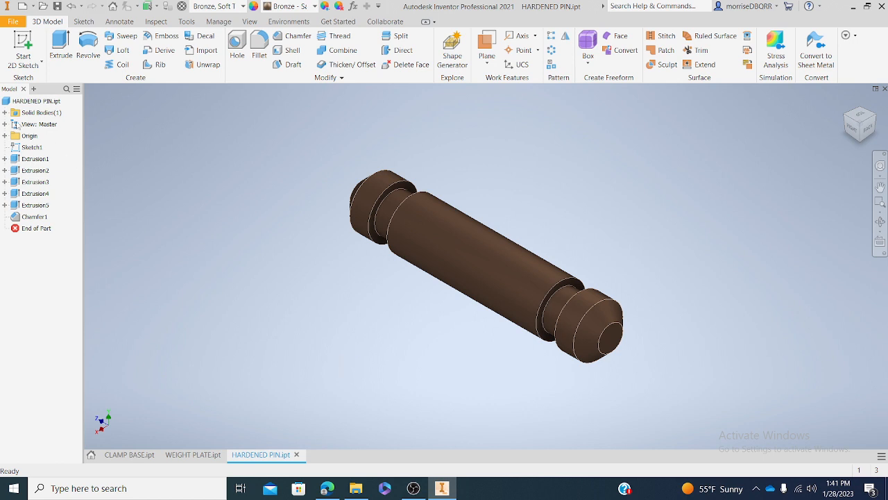
Create a new metric assembly file from the Standard (mm).iam template
click(10, 22)
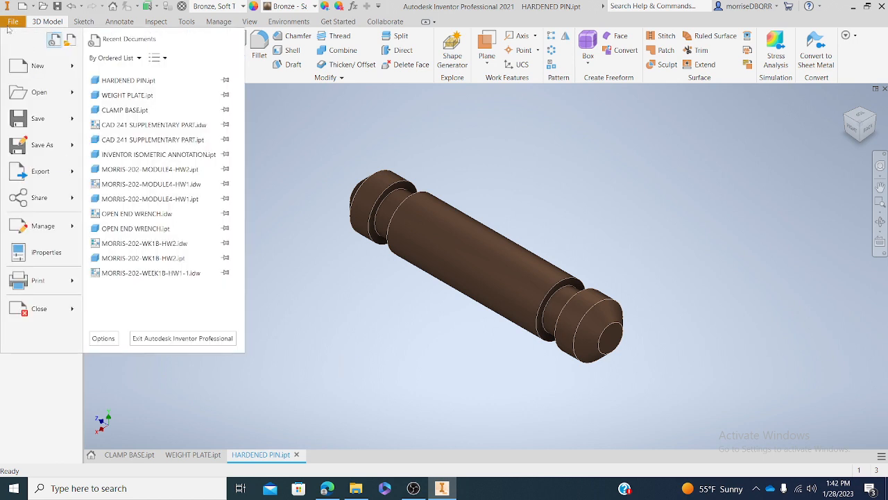
click(39, 66)
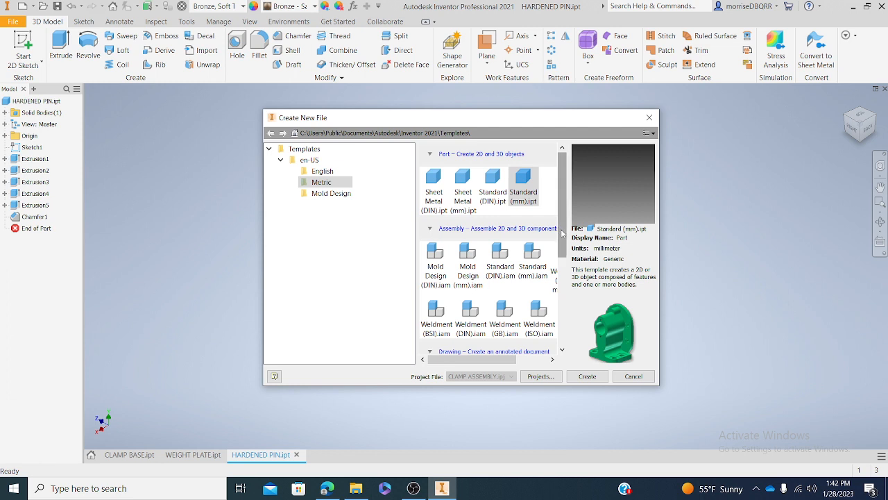
drag(562, 233, 562, 243)
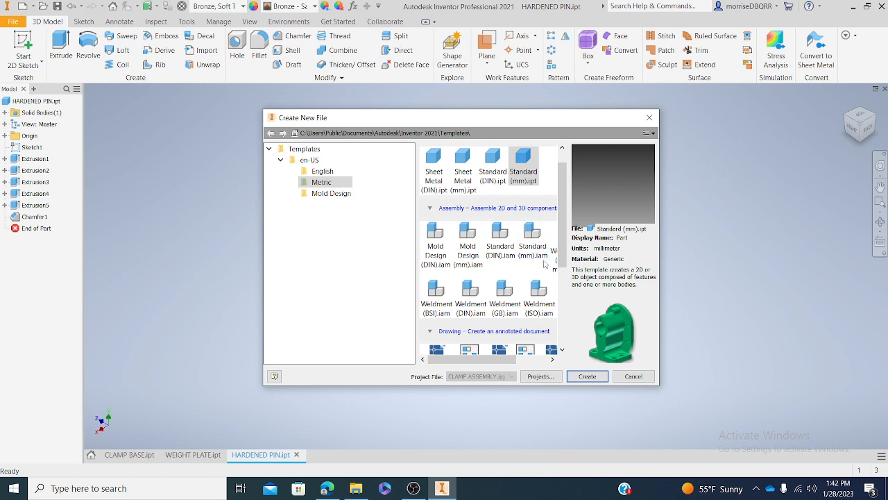
click(528, 240)
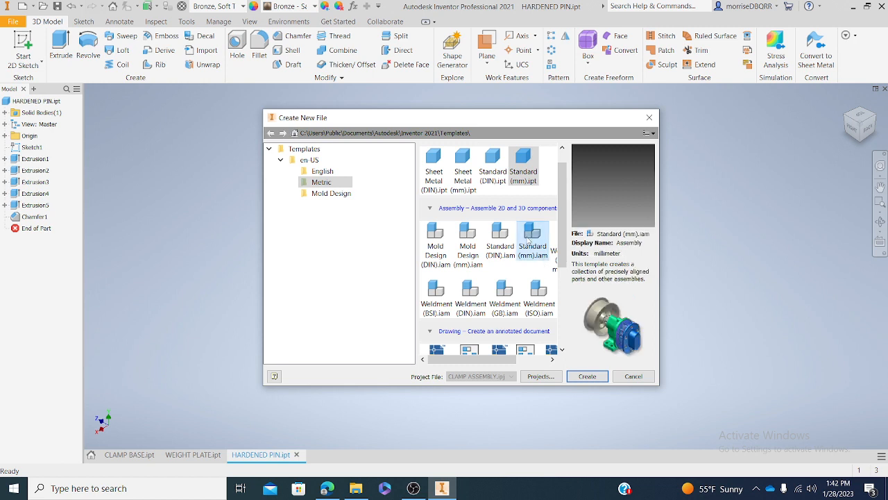
click(594, 381)
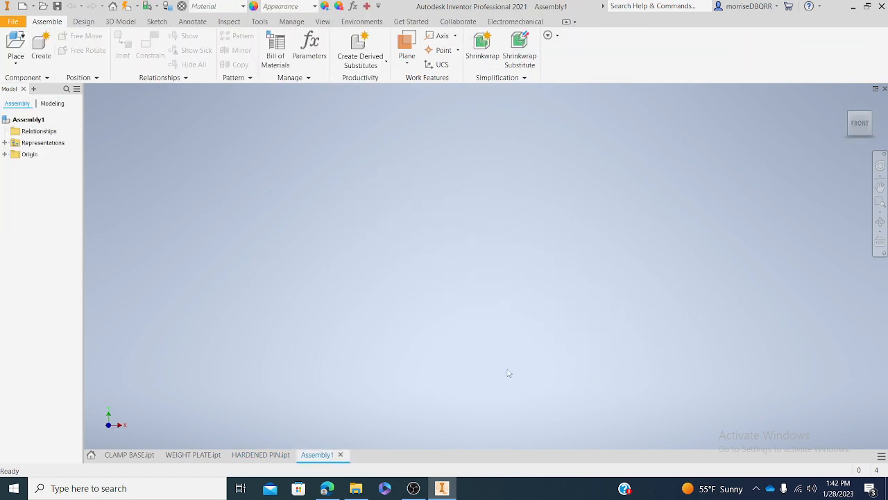
Place one CLAMP BASE.ipt in the assembly, grounded at the origin
click(13, 62)
click(27, 85)
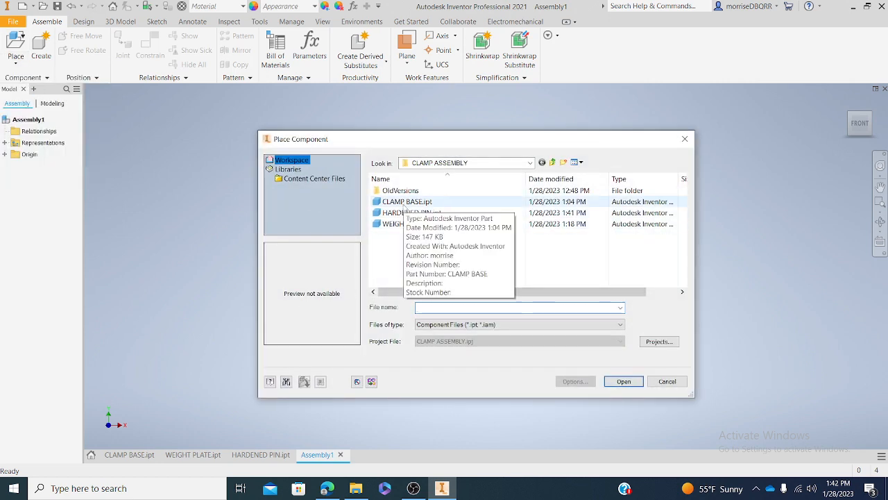
click(406, 202)
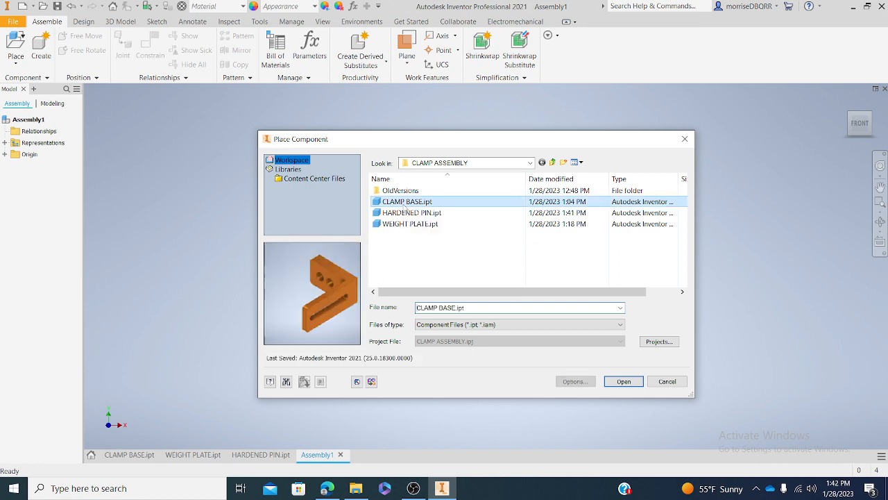
click(628, 382)
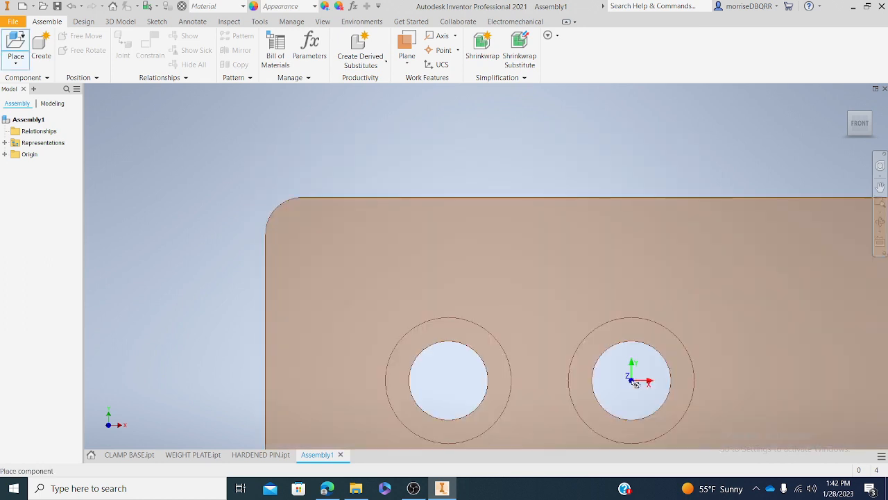
scroll(611, 347, down, 5)
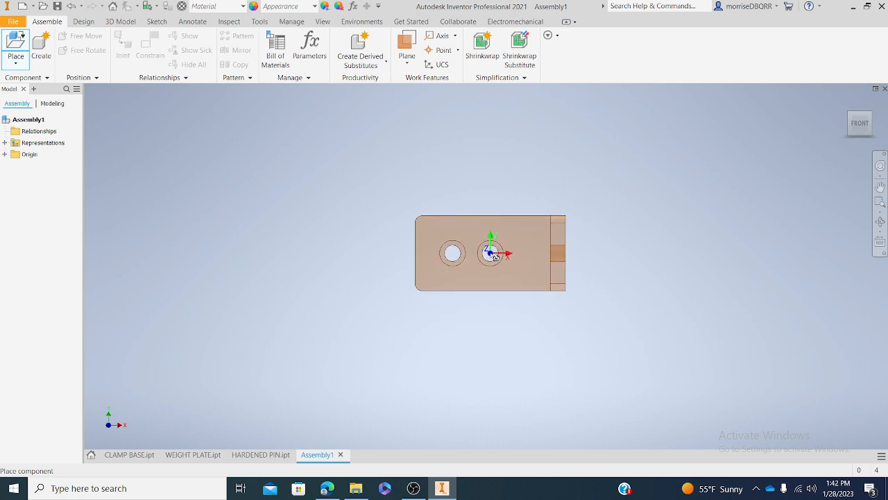
right_click(494, 256)
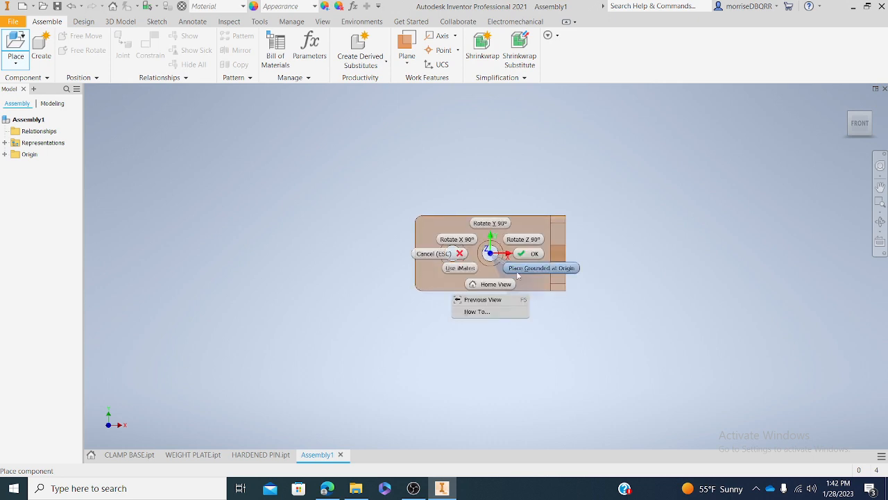
click(552, 270)
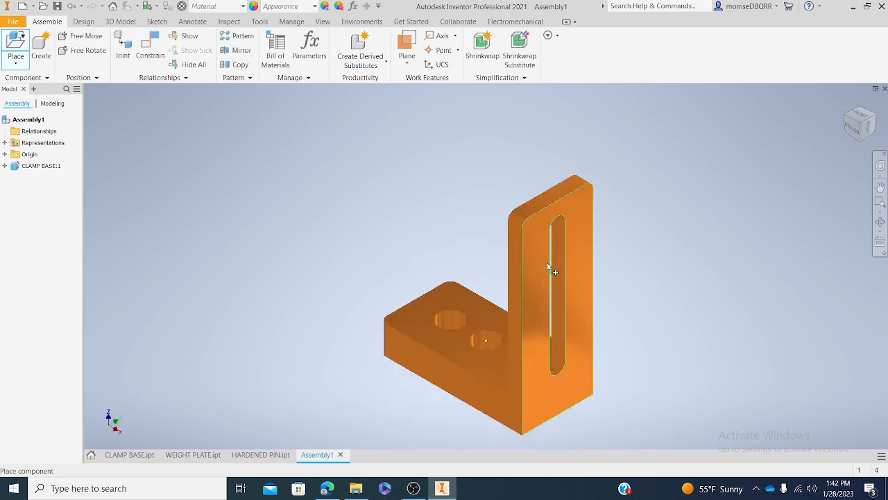
right_click(662, 241)
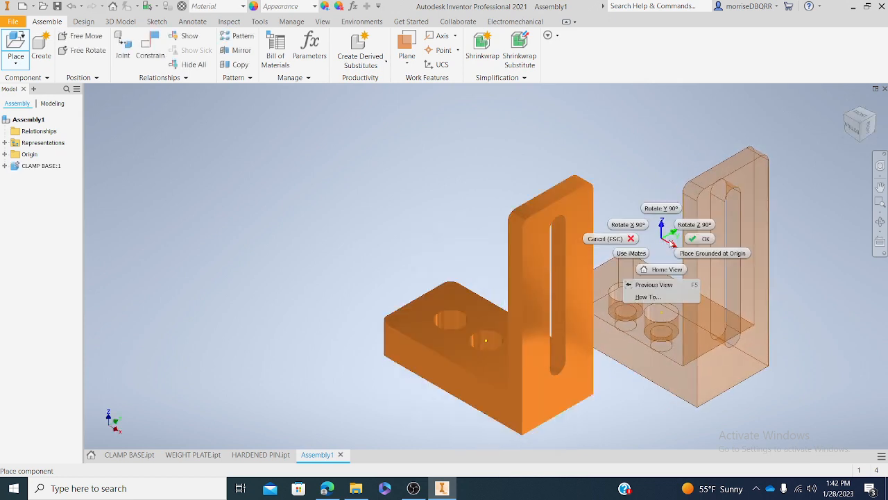
click(707, 241)
middle_drag(567, 316, 550, 285)
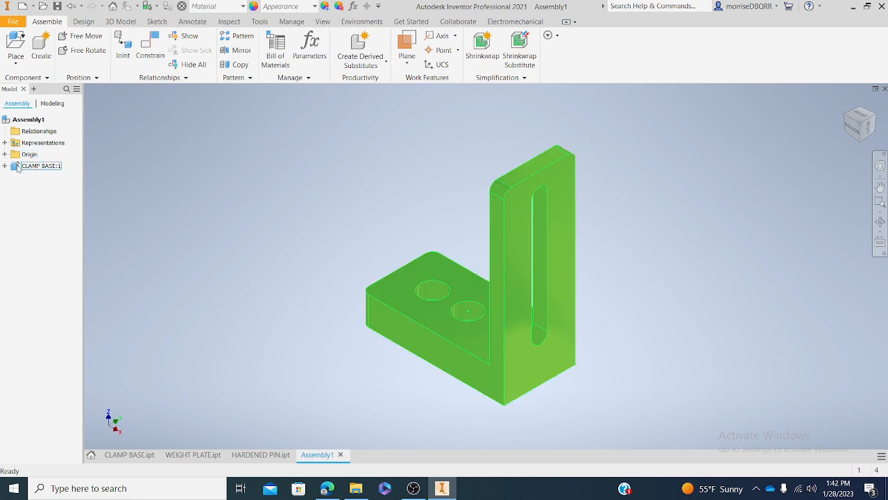
middle_drag(387, 335, 386, 327)
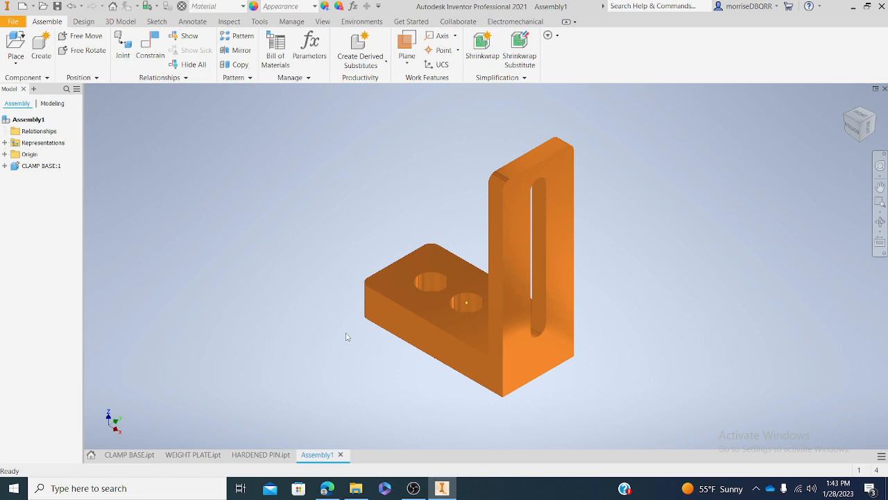
Place one WEIGHT PLATE.ipt beside the clamp base and move it up toward the upright
click(12, 61)
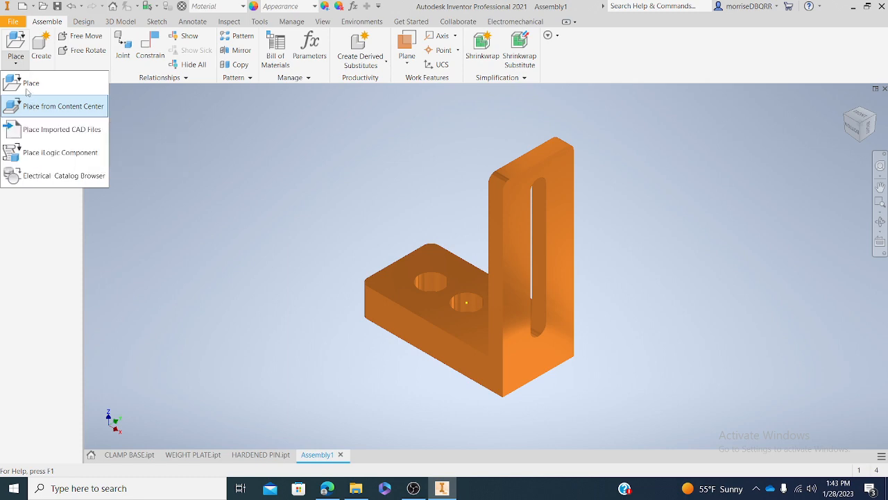
click(28, 85)
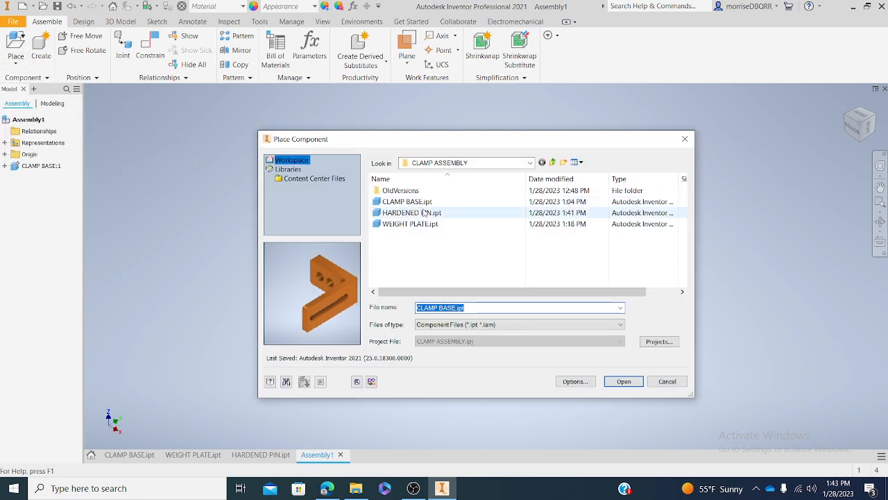
click(417, 224)
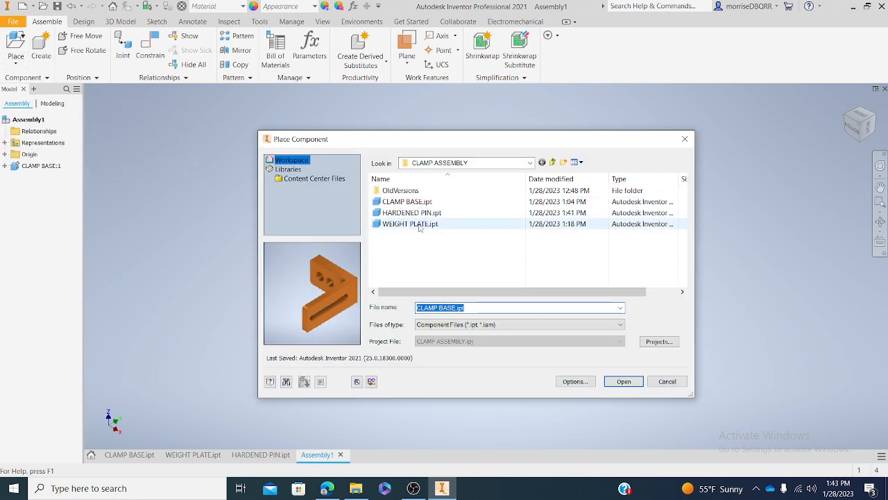
click(630, 385)
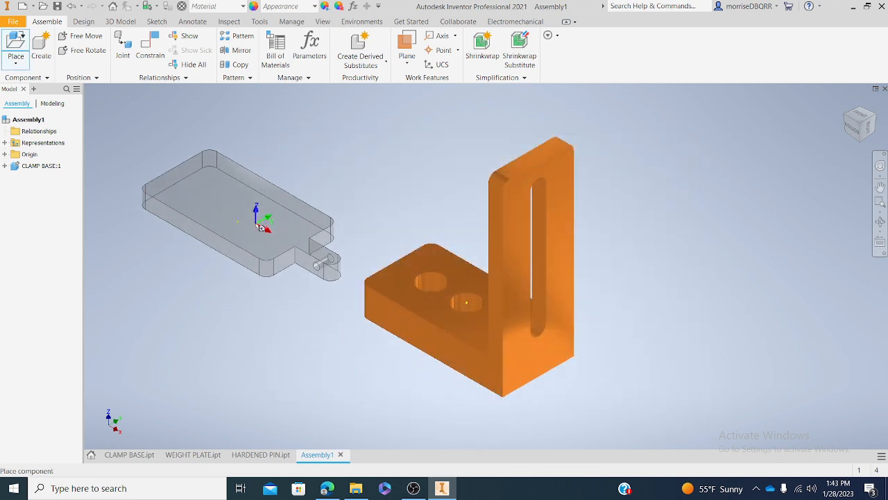
click(261, 228)
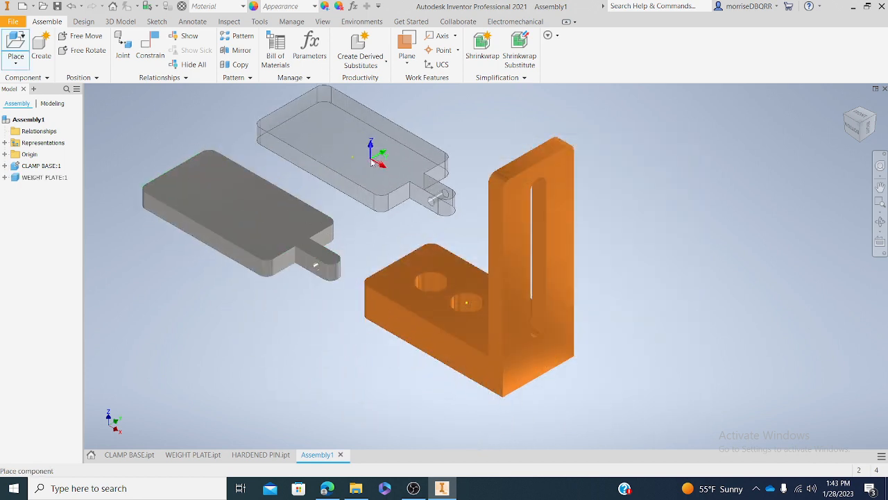
right_click(392, 167)
click(409, 159)
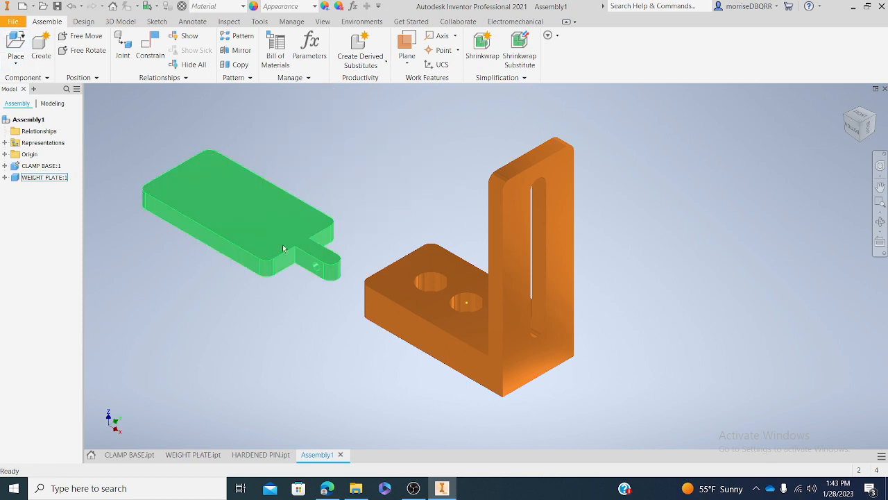
drag(250, 241, 293, 200)
click(268, 304)
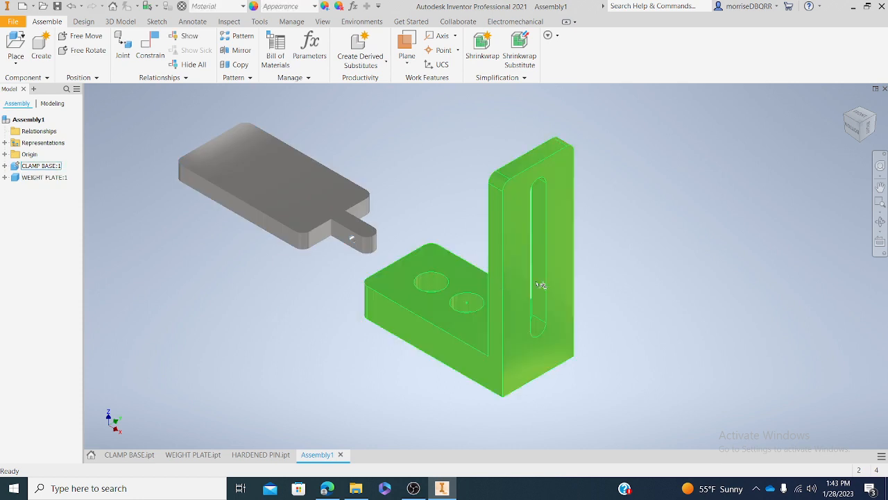
Mate the weight plate's underside to the top face of the clamp base's horizontal leg with a 40 mm offset
click(854, 130)
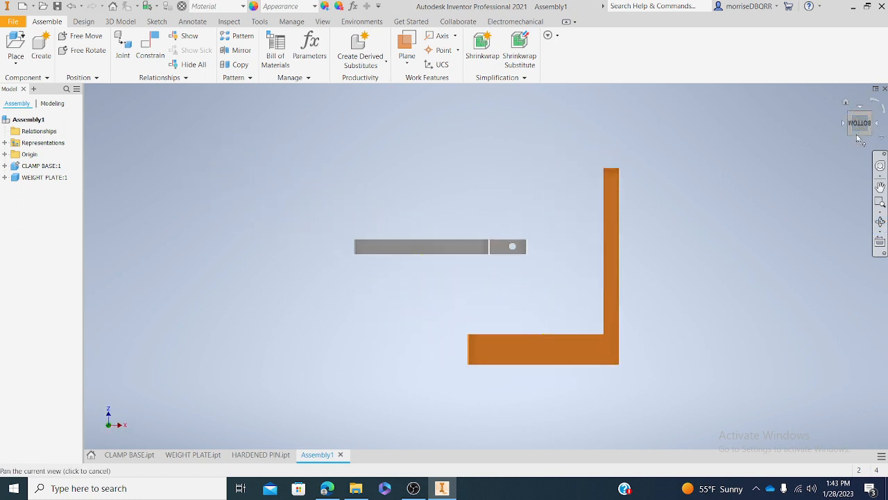
click(859, 139)
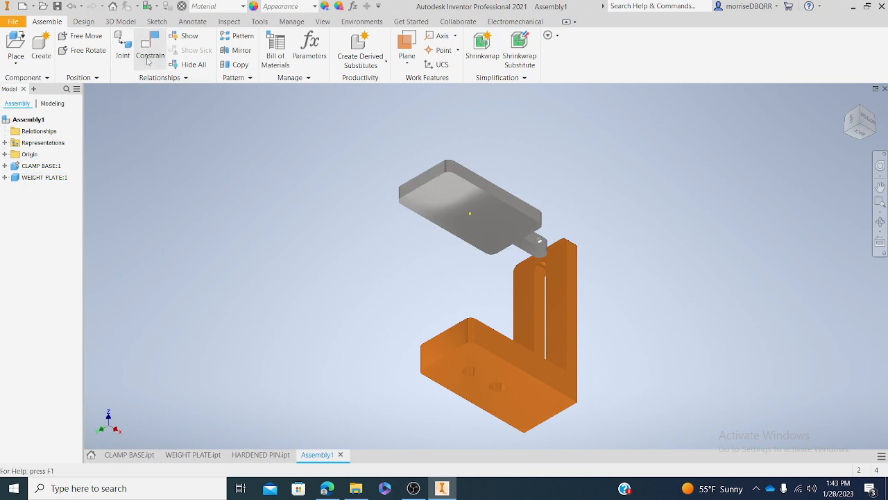
click(148, 59)
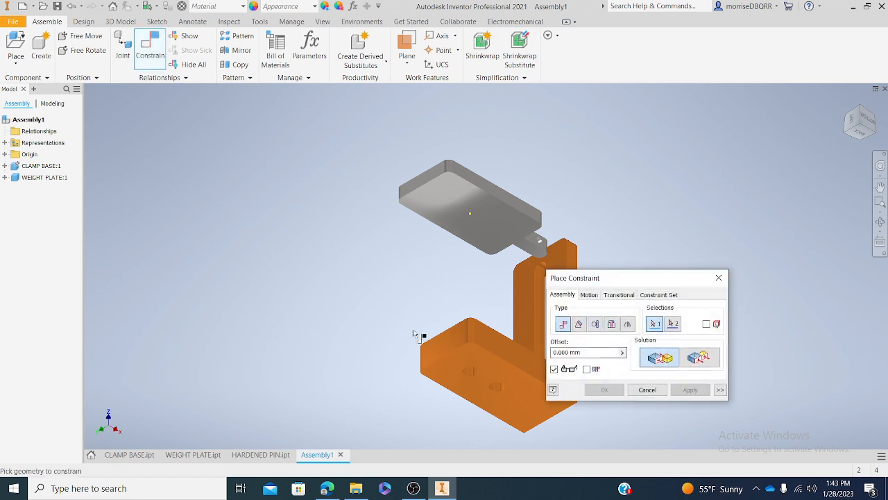
click(454, 222)
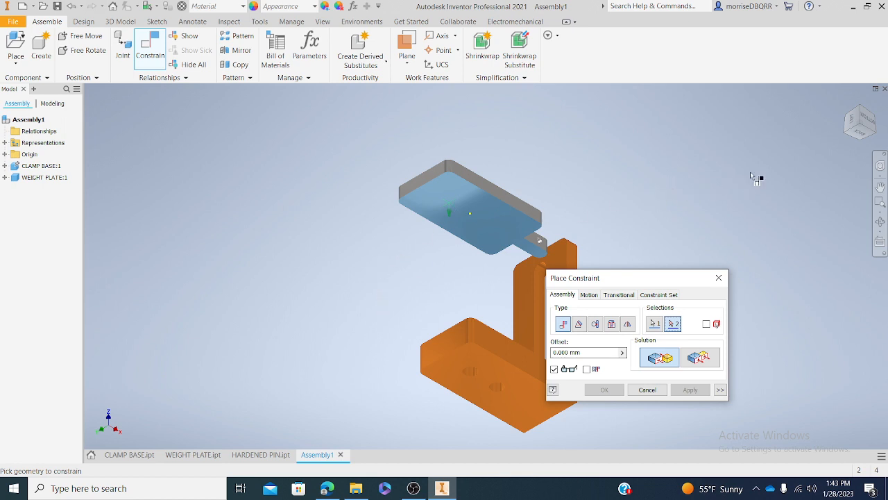
click(870, 122)
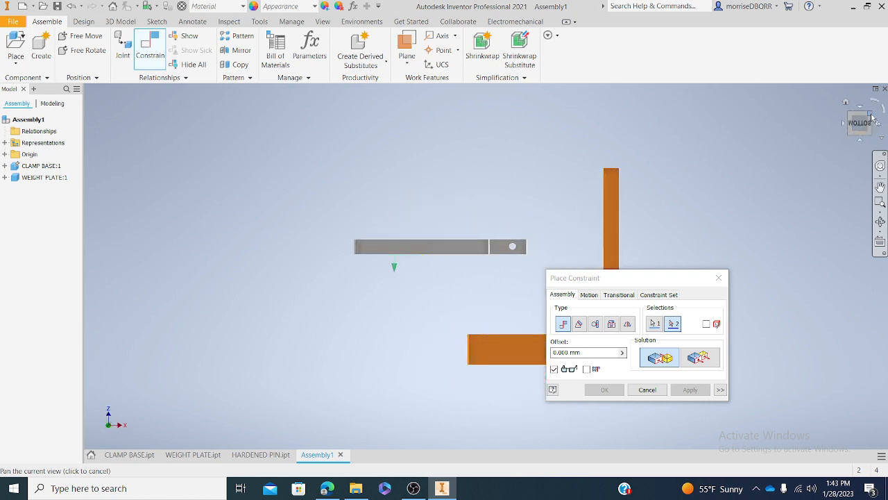
click(872, 114)
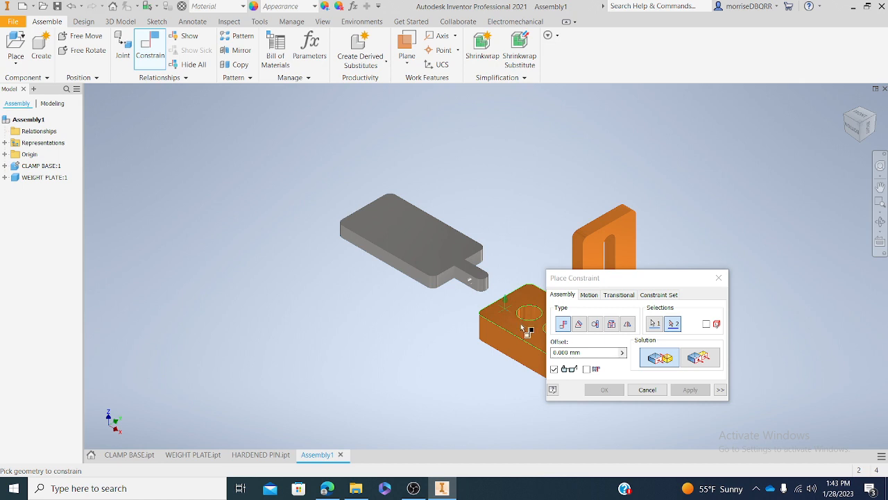
click(499, 314)
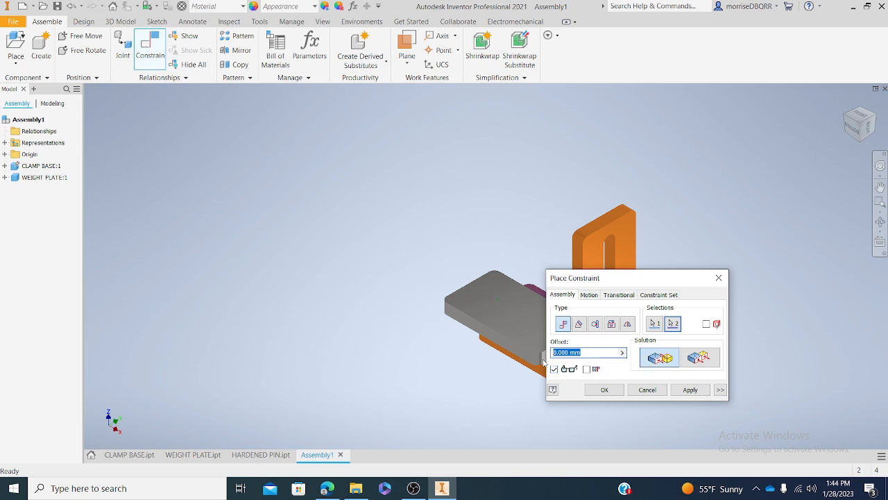
key(BackSpace)
text(4)
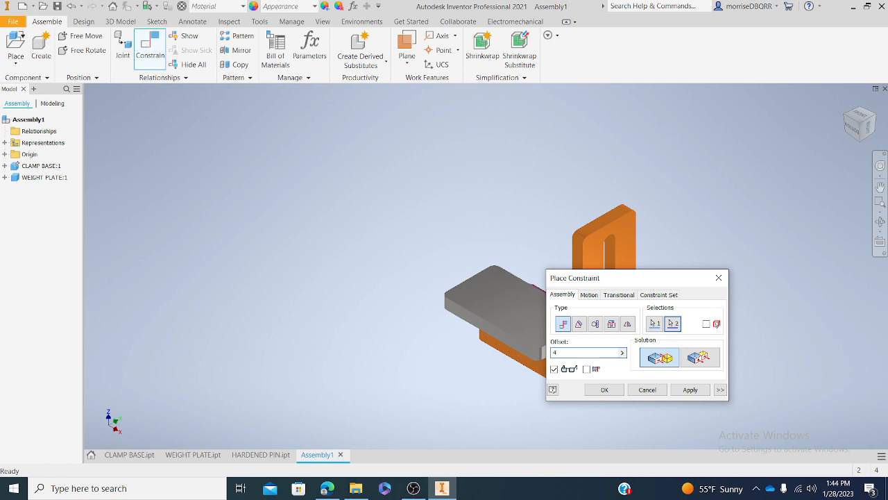
text(0)
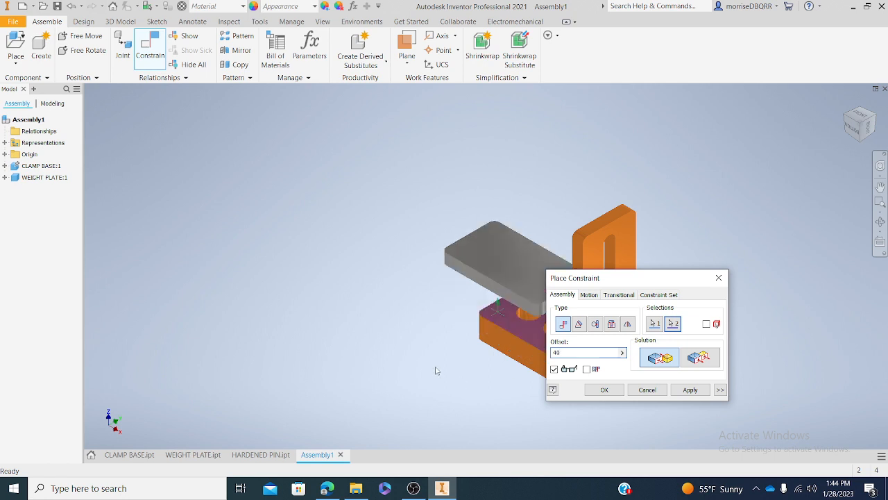
click(604, 390)
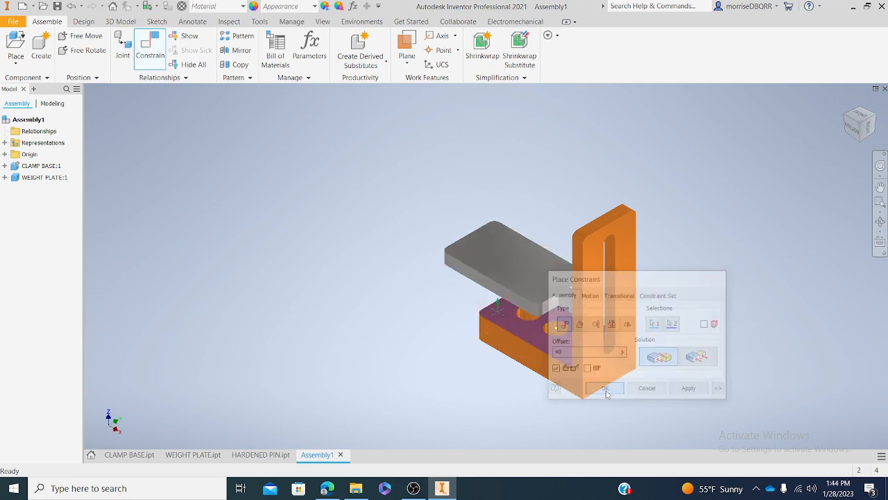
Constrain the weight plate's long side face flush with the clamp base's matching L-shaped side face at 0 mm offset
click(859, 127)
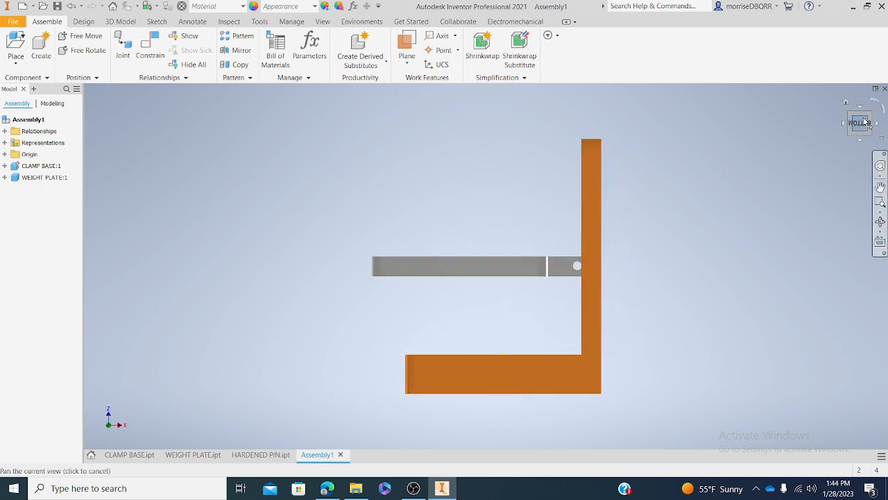
click(872, 117)
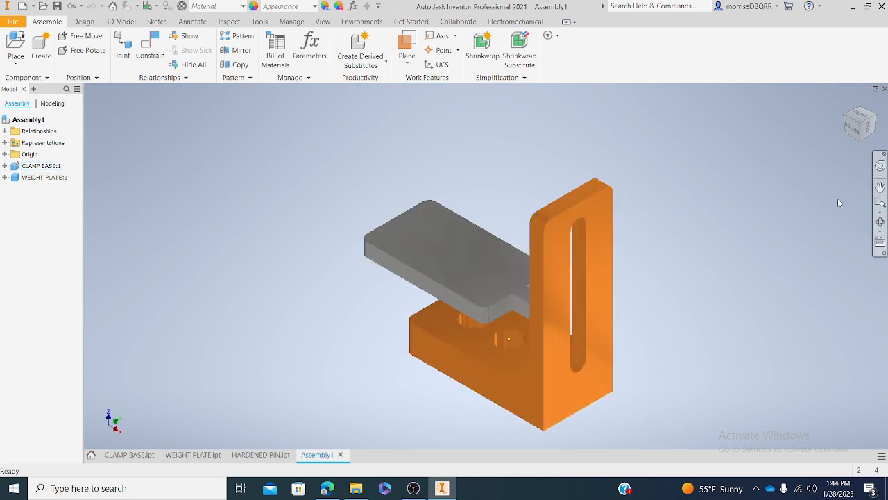
click(851, 129)
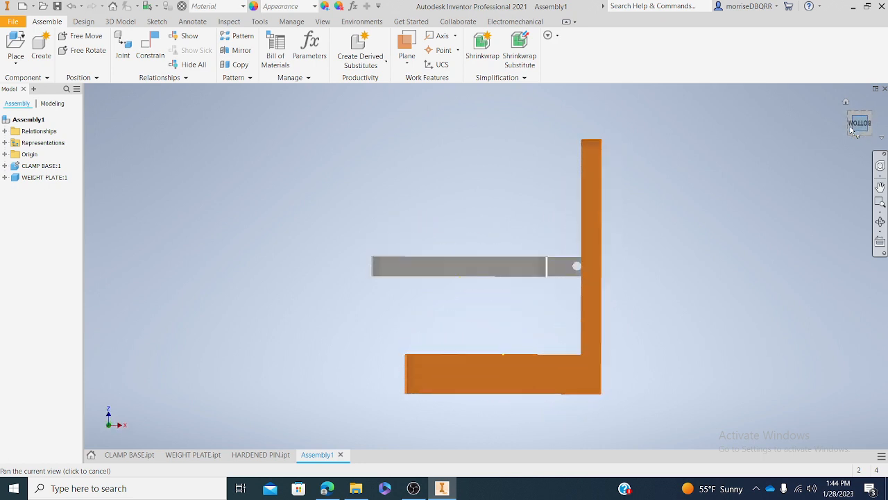
click(872, 118)
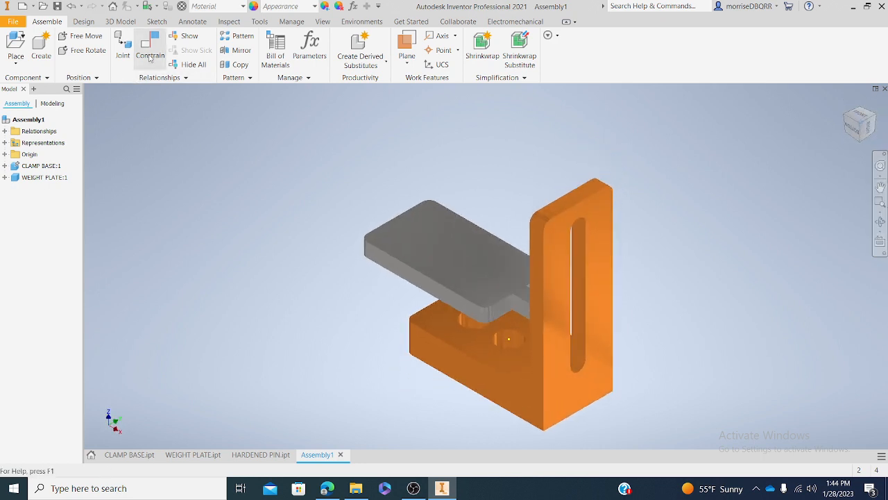
click(150, 56)
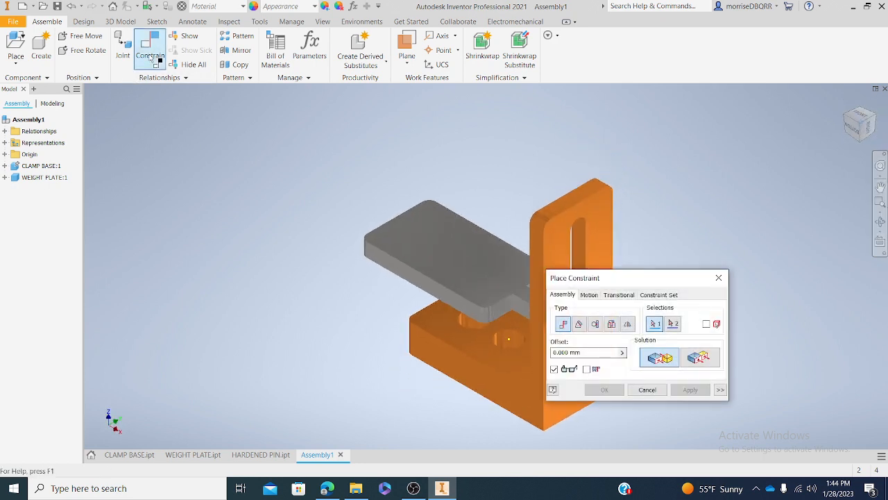
click(414, 281)
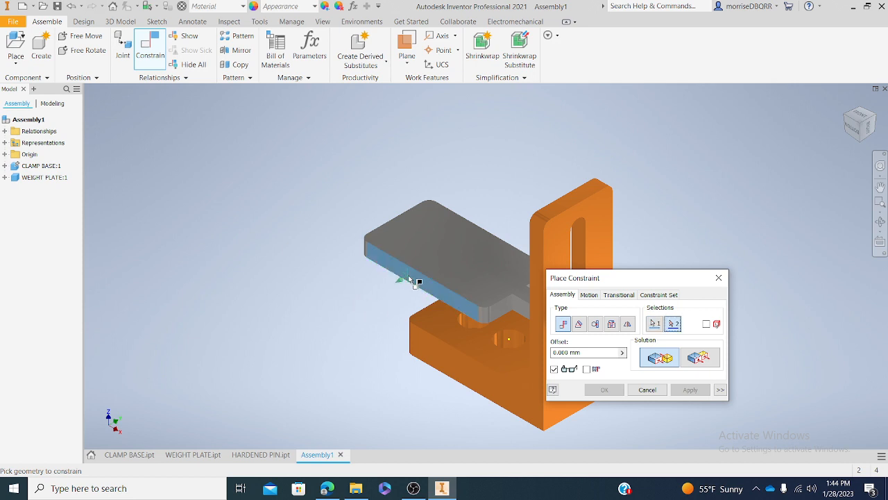
click(448, 372)
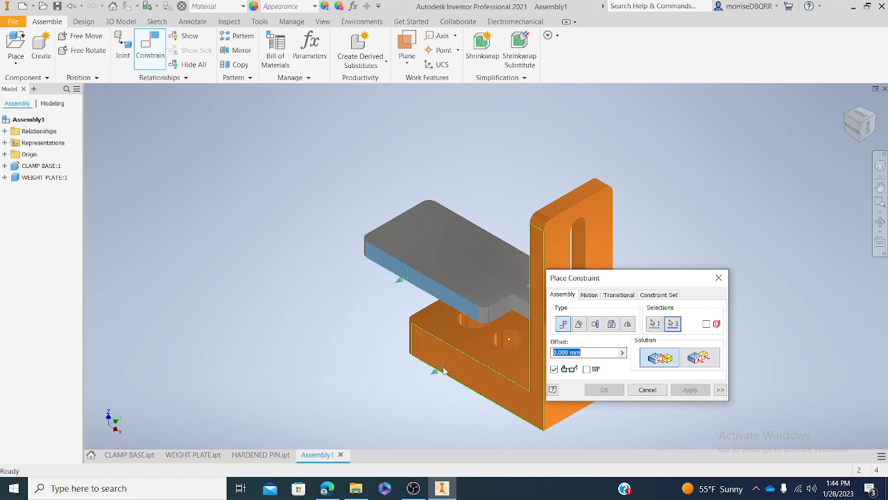
click(700, 358)
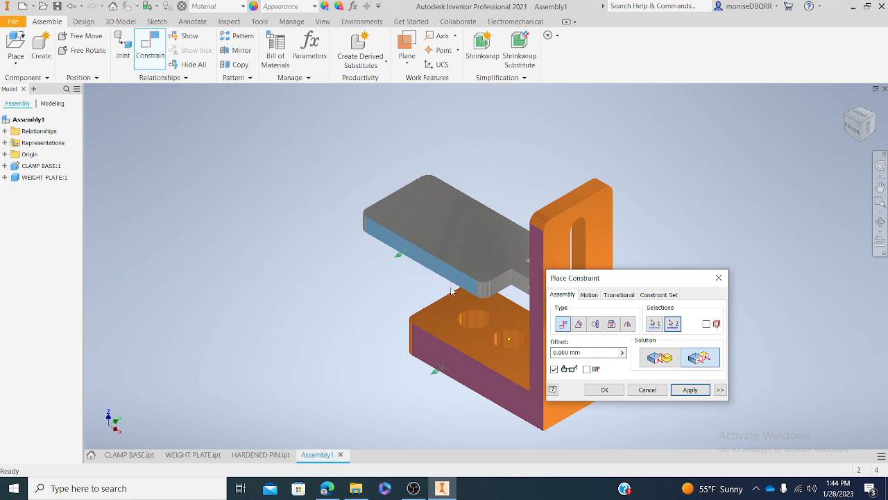
click(615, 392)
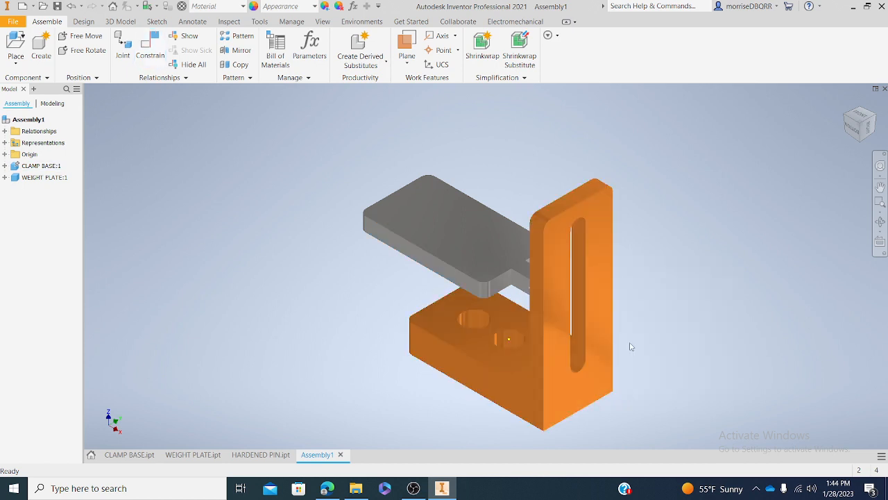
Mate the weight plate's shoulder face beside its tongue to the inner face of the clamp base's upright at 0 mm offset
middle_drag(630, 347, 579, 323)
click(852, 129)
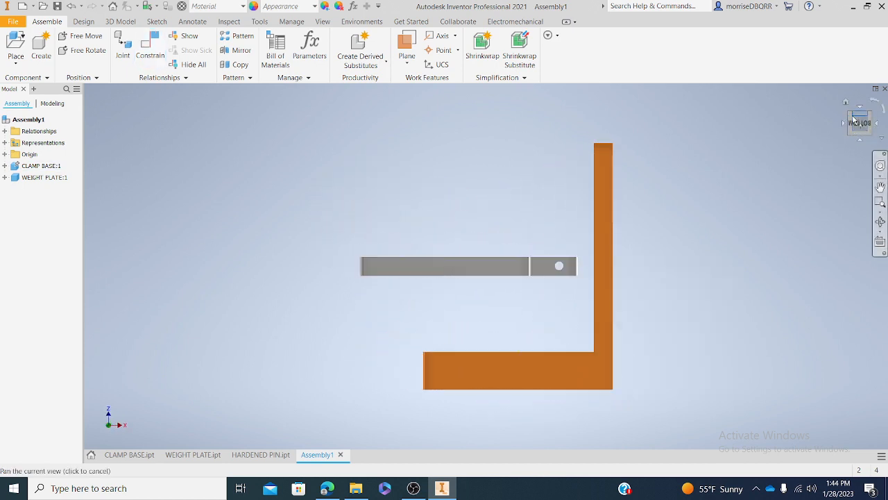
click(851, 115)
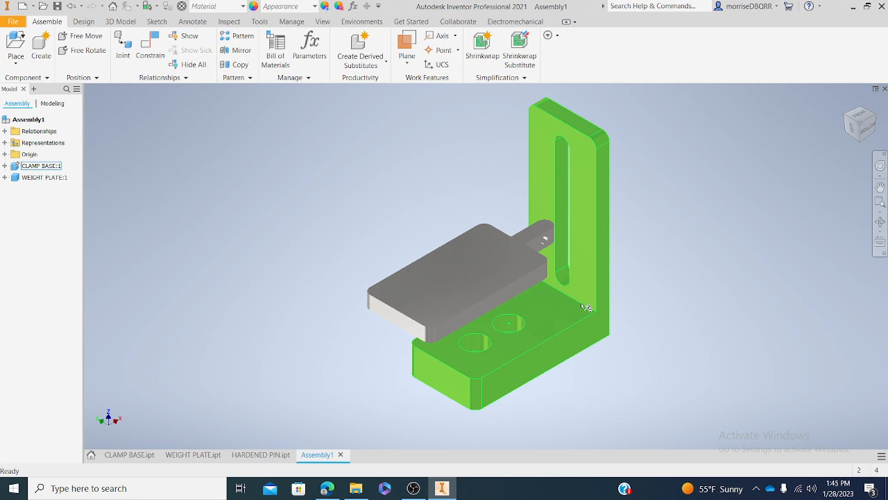
click(867, 125)
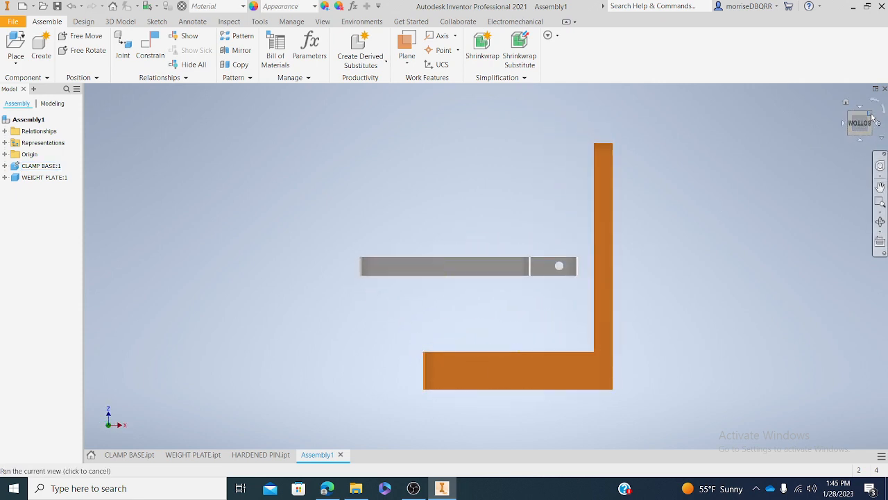
click(870, 122)
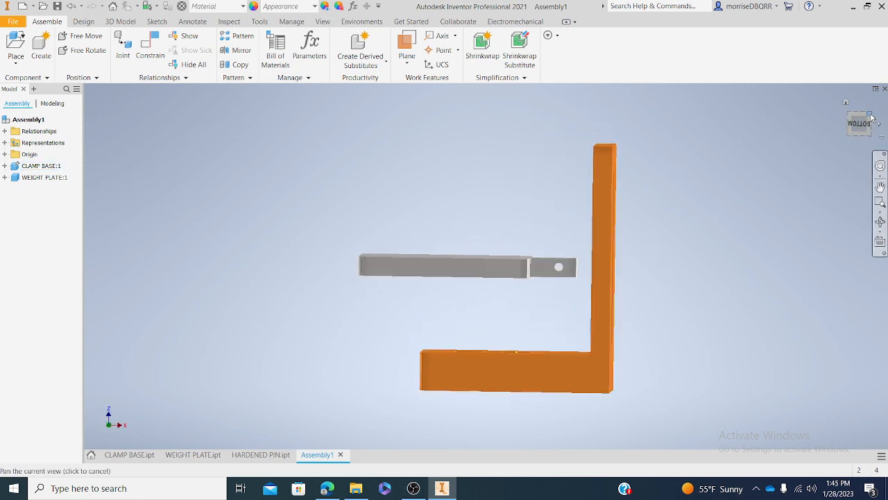
click(153, 61)
scroll(539, 312, up, 5)
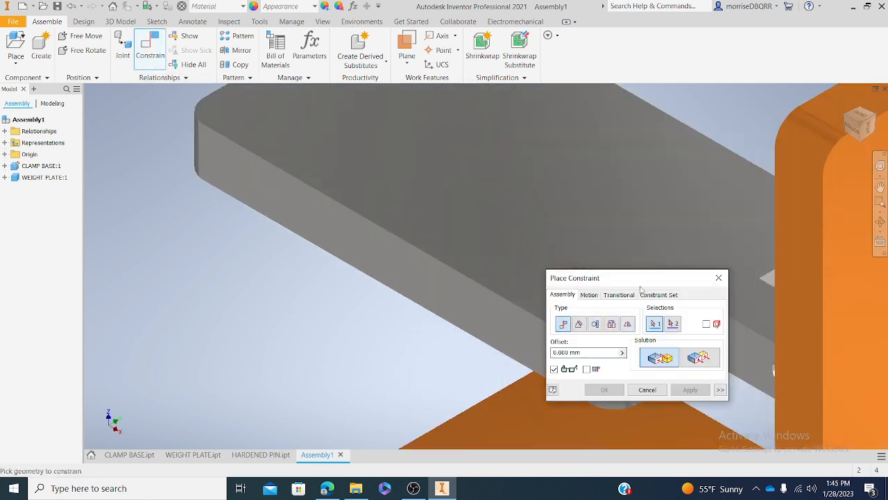
middle_drag(539, 311, 337, 136)
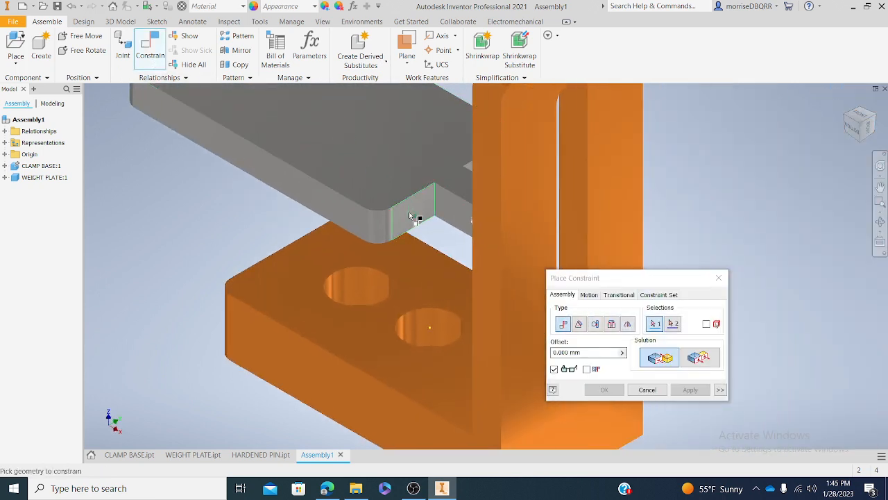
click(413, 217)
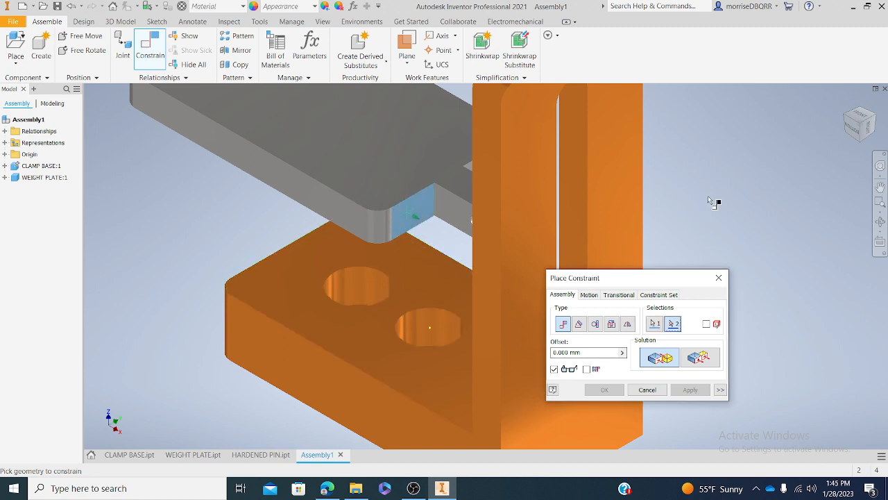
click(853, 123)
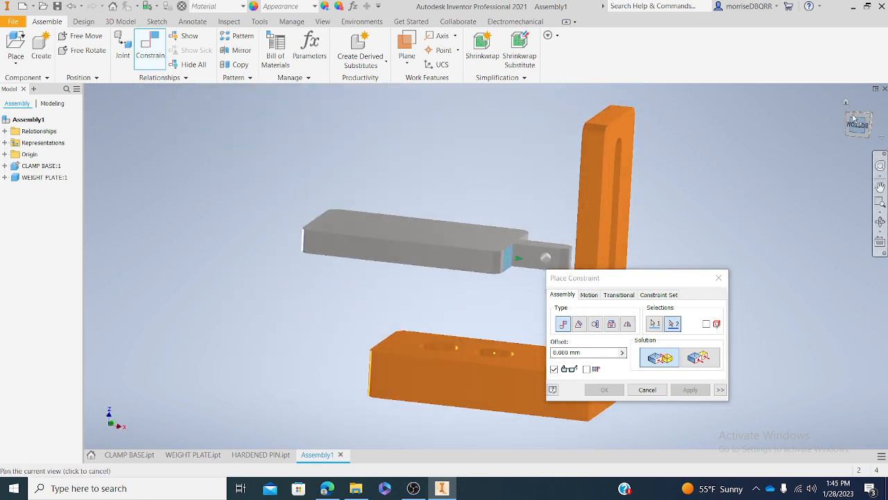
click(846, 102)
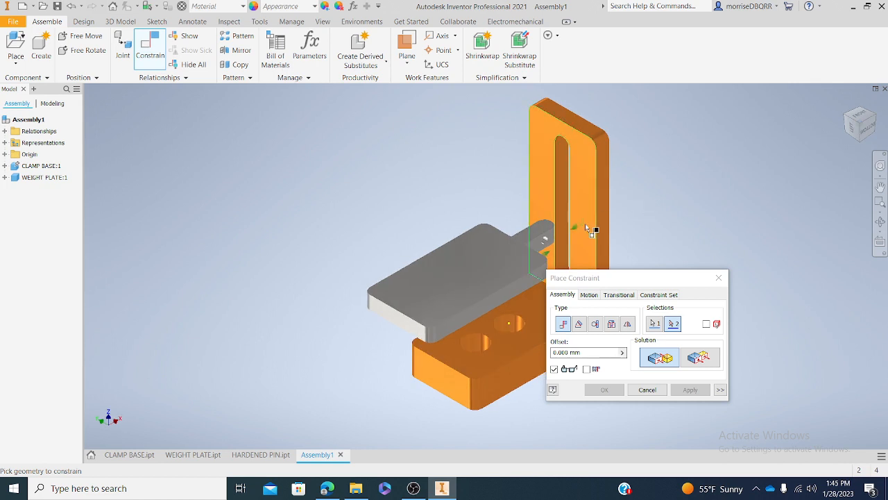
click(587, 228)
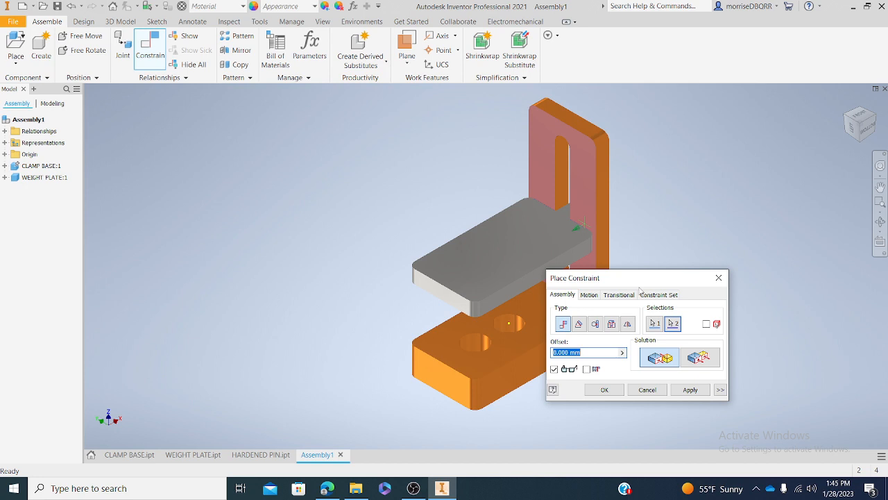
click(604, 389)
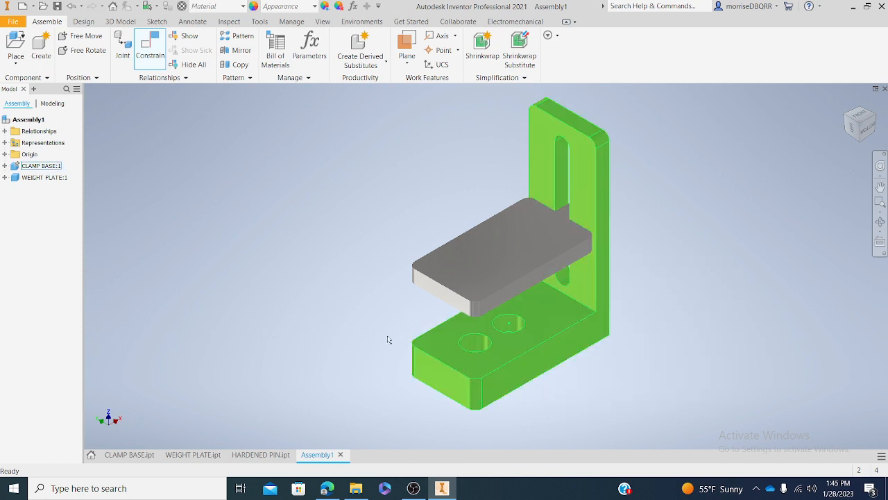
Place one HARDENED PIN.ipt in the assembly beside the clamp base's upright, near the weight plate's tongue
click(871, 131)
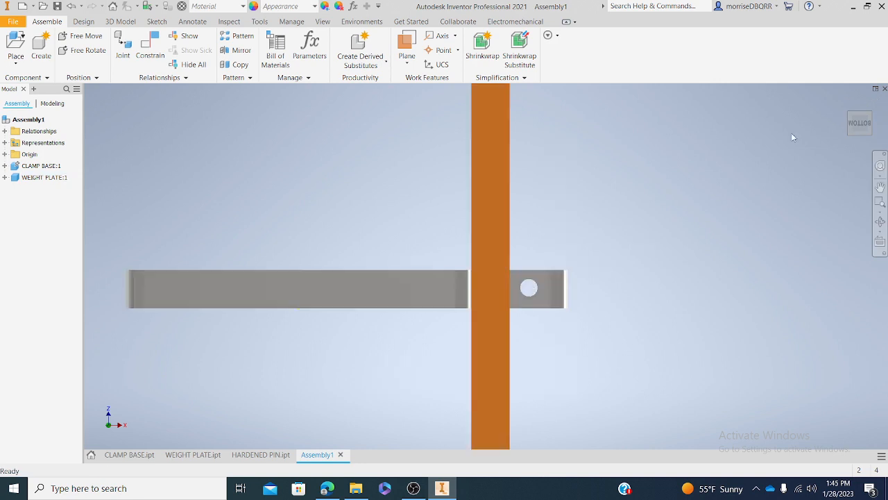
click(869, 114)
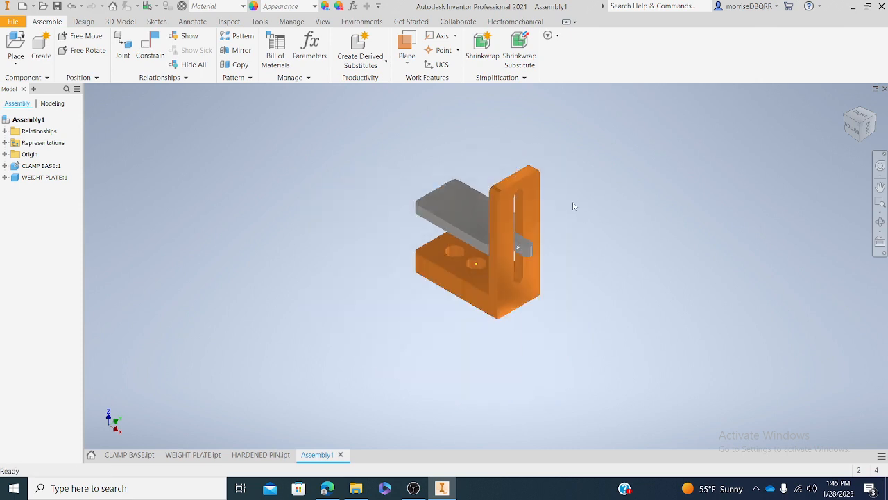
click(20, 65)
click(25, 81)
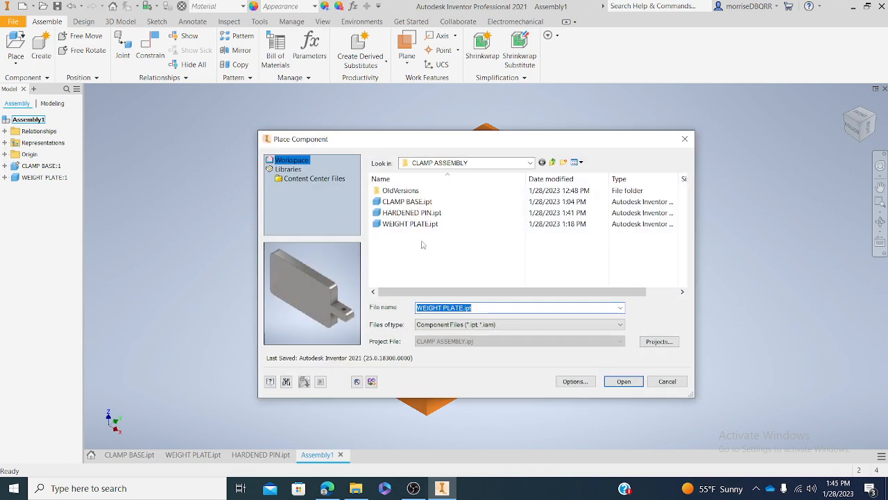
click(398, 213)
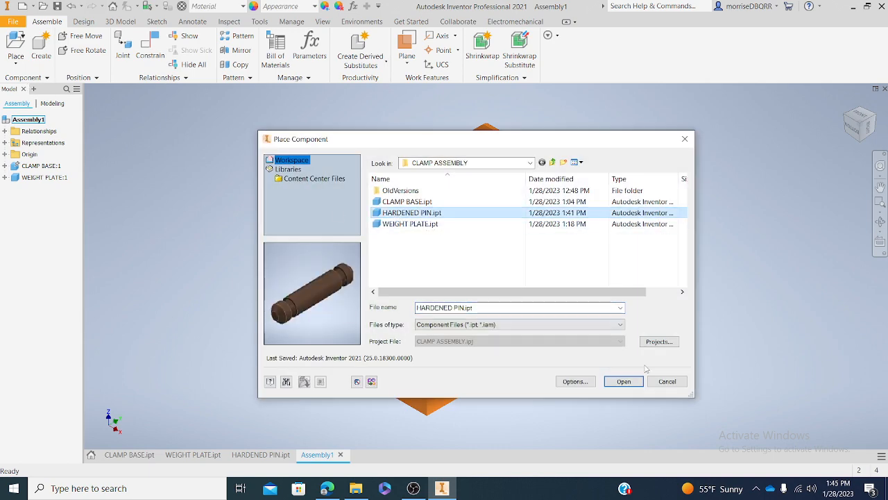
click(624, 381)
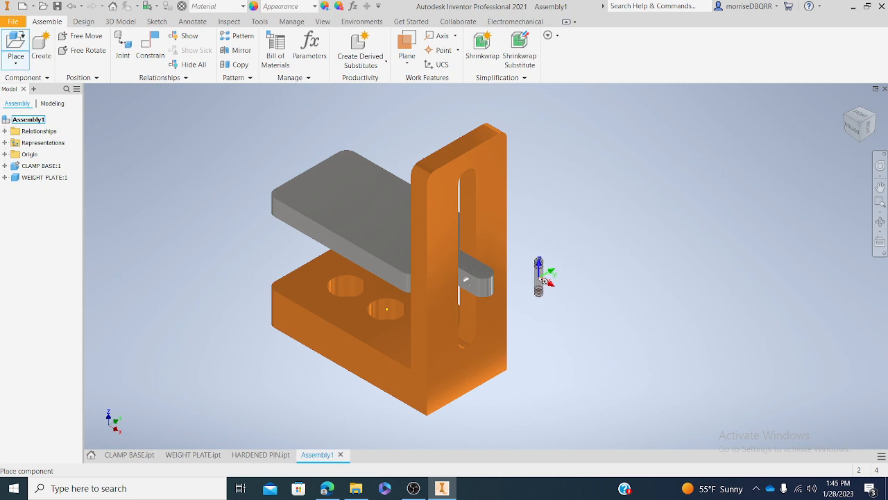
click(545, 279)
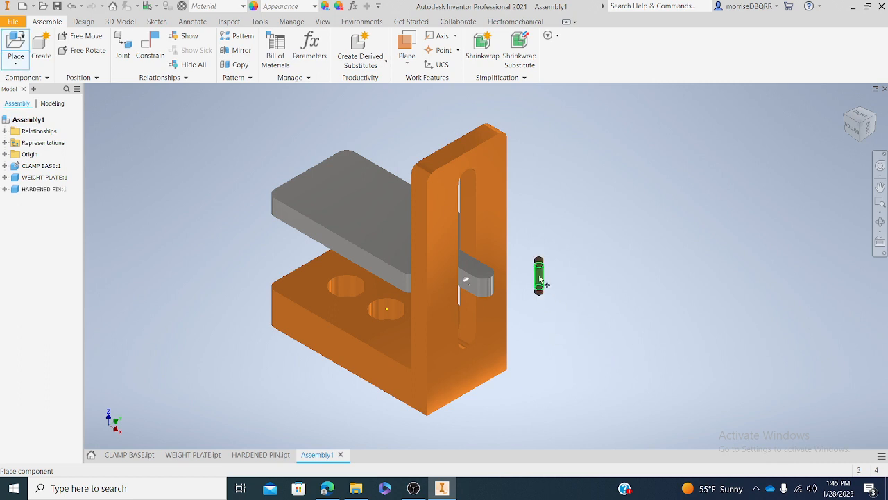
right_click(541, 276)
click(581, 277)
Mate the hardened pin's axis to the cross-hole axis in the weight plate's tongue at 0 mm offset and slide the pin slightly
scroll(547, 287, up, 3)
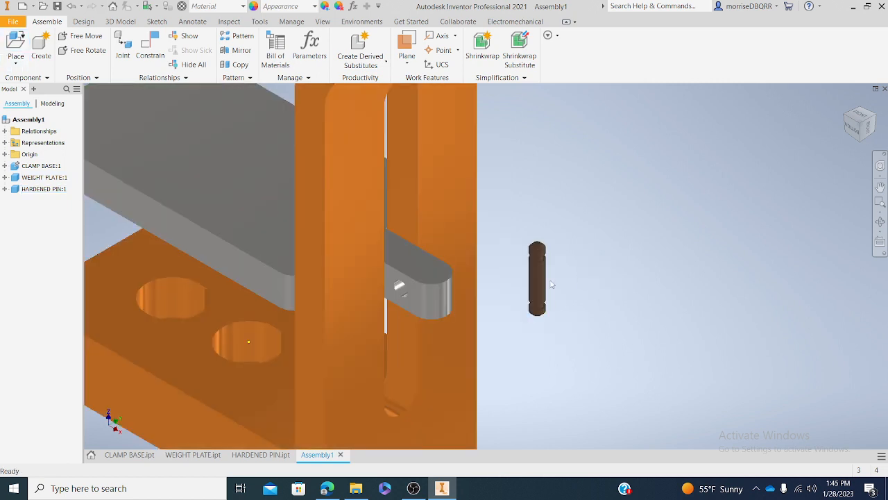
scroll(646, 257, down, 1)
middle_drag(646, 257, 611, 202)
scroll(610, 203, up, 3)
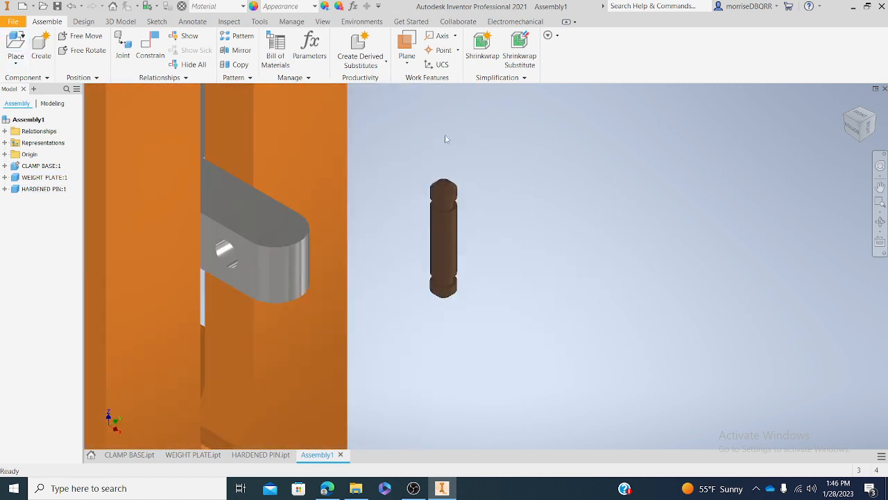
click(148, 52)
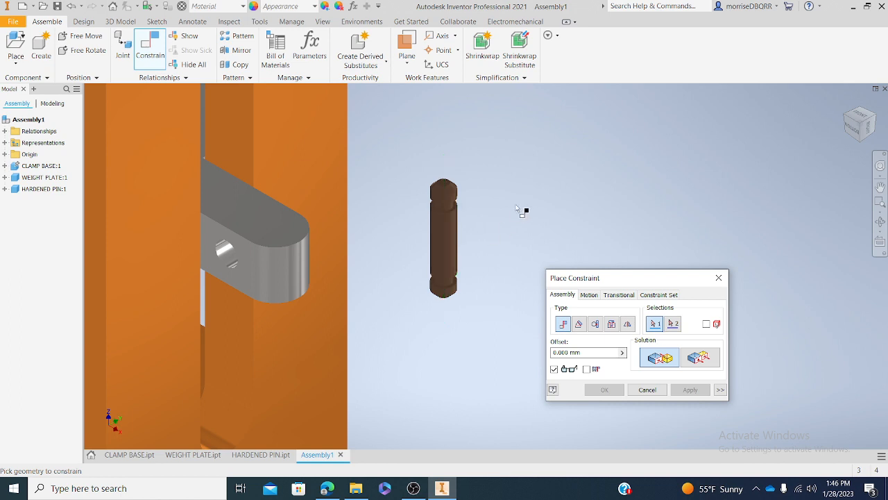
click(448, 242)
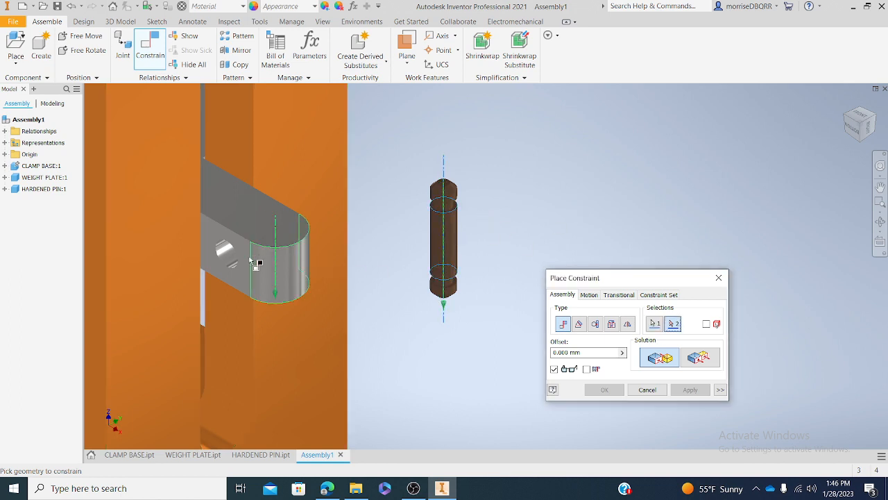
scroll(231, 259, down, 2)
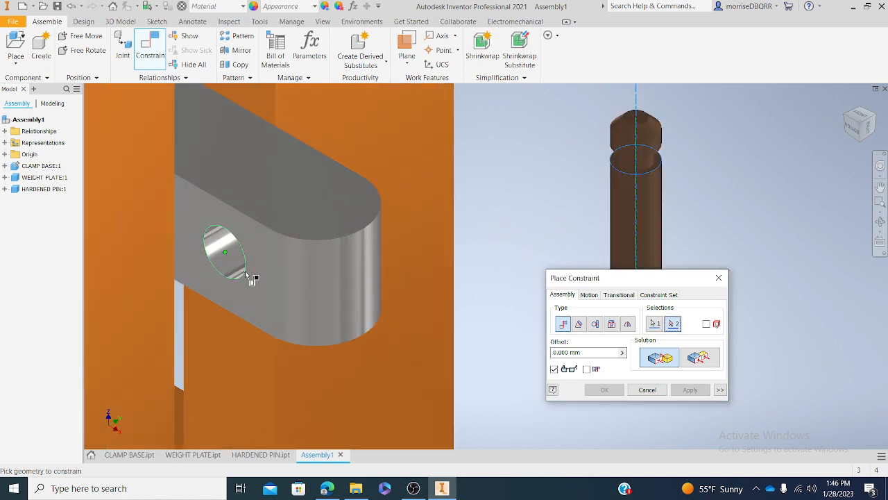
scroll(246, 272, up, 2)
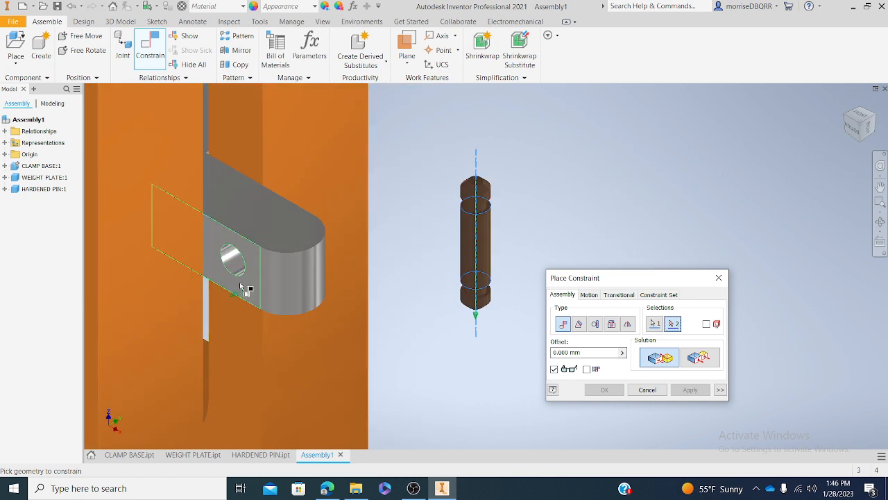
click(235, 271)
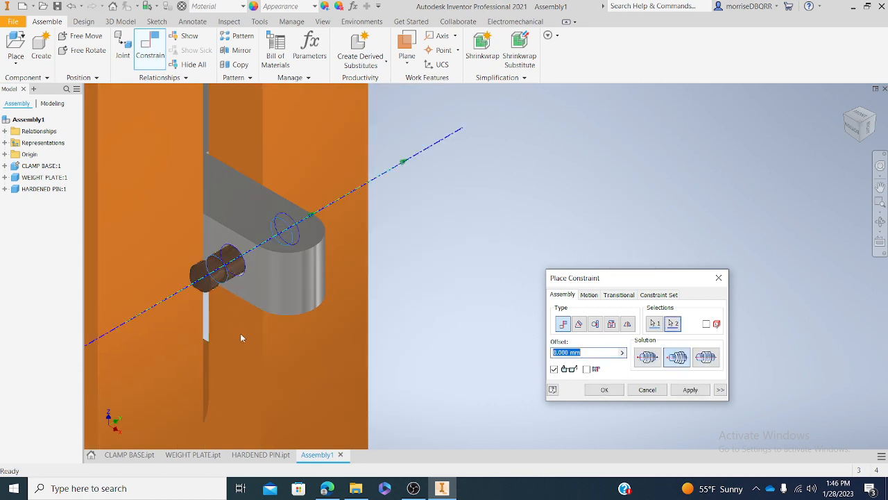
click(605, 389)
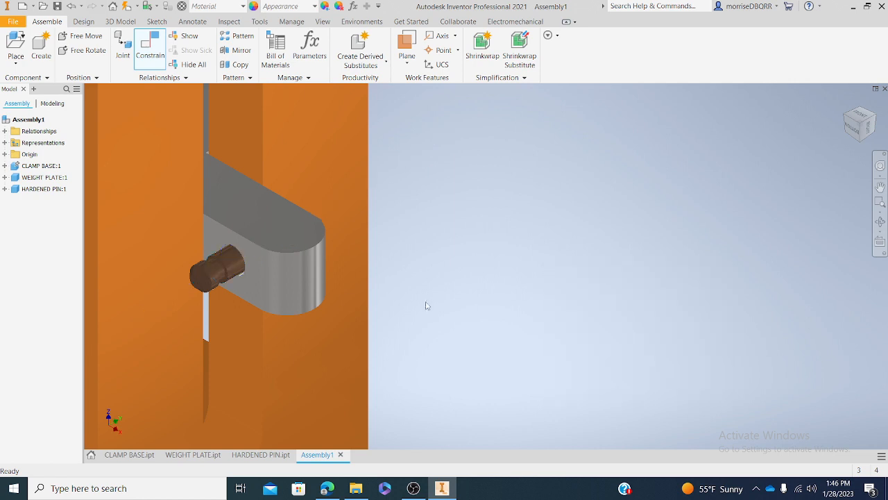
mouse_move(215, 269)
mouse_down()
mouse_move(198, 282)
mouse_move(230, 262)
mouse_move(171, 282)
mouse_move(306, 238)
mouse_move(182, 277)
mouse_move(226, 268)
mouse_up()
scroll(226, 269, down, 4)
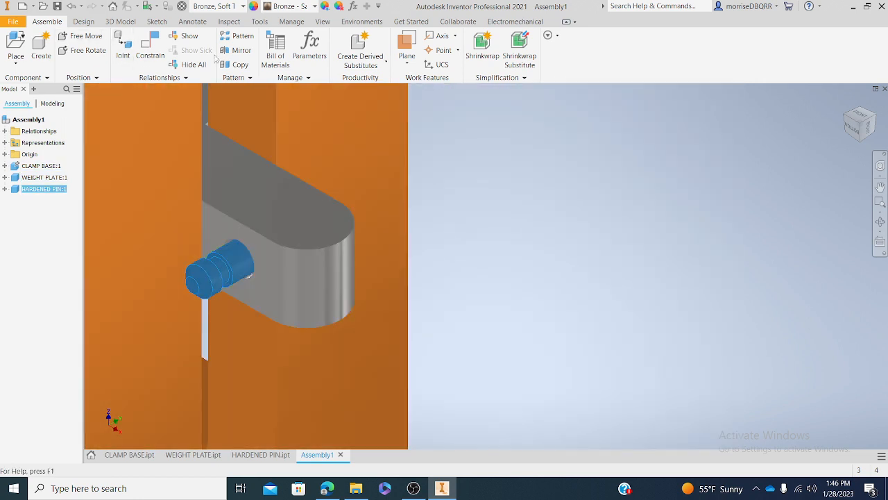
Measure the distance between the two flat side faces of the weight plate's tongue
click(229, 22)
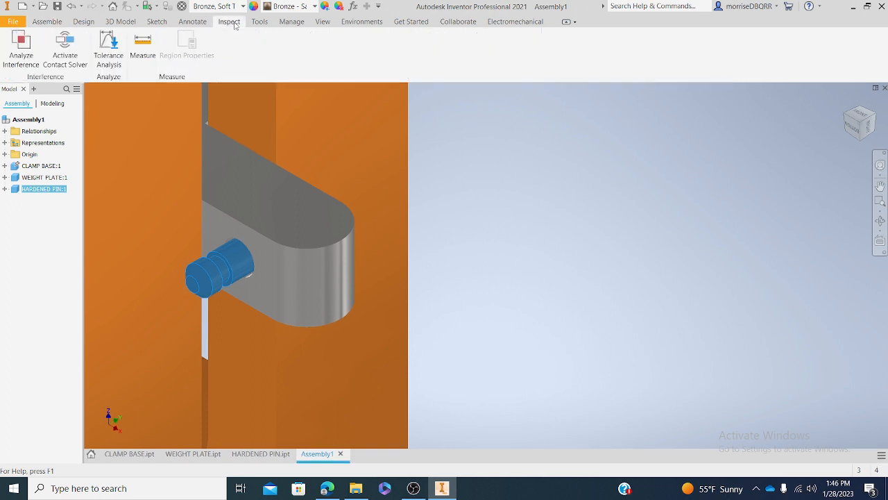
click(143, 43)
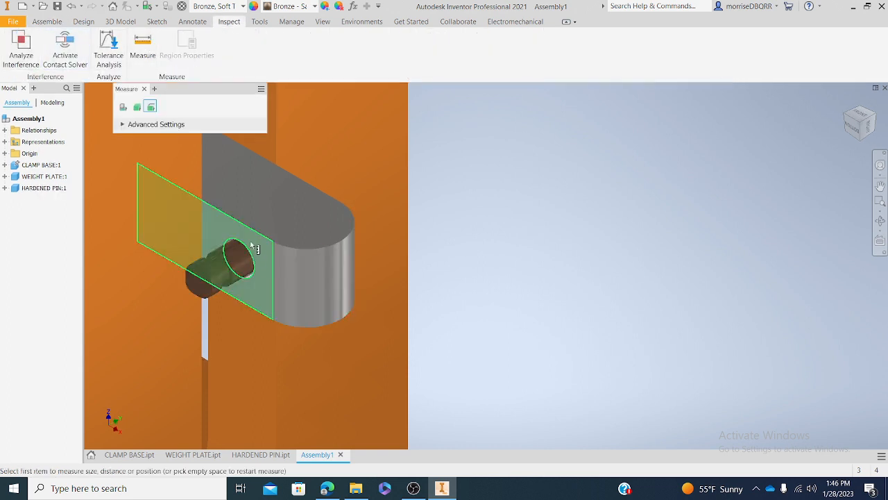
click(254, 248)
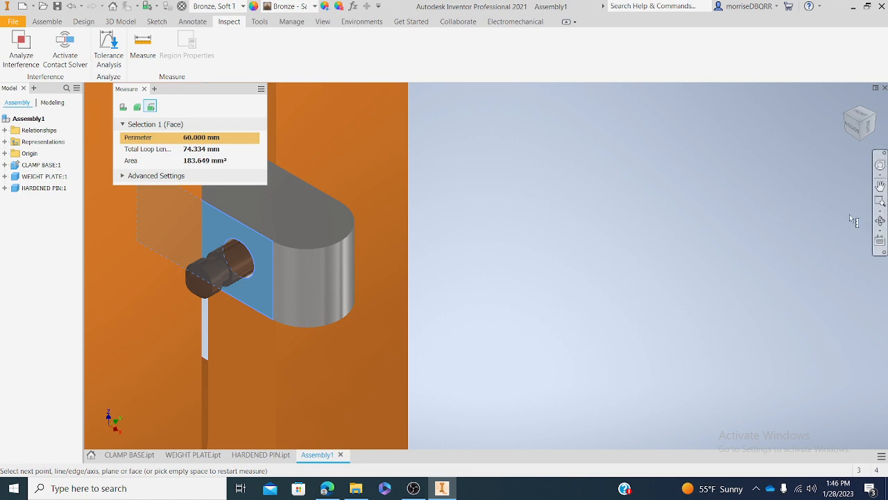
click(877, 223)
drag(448, 287, 353, 210)
click(878, 223)
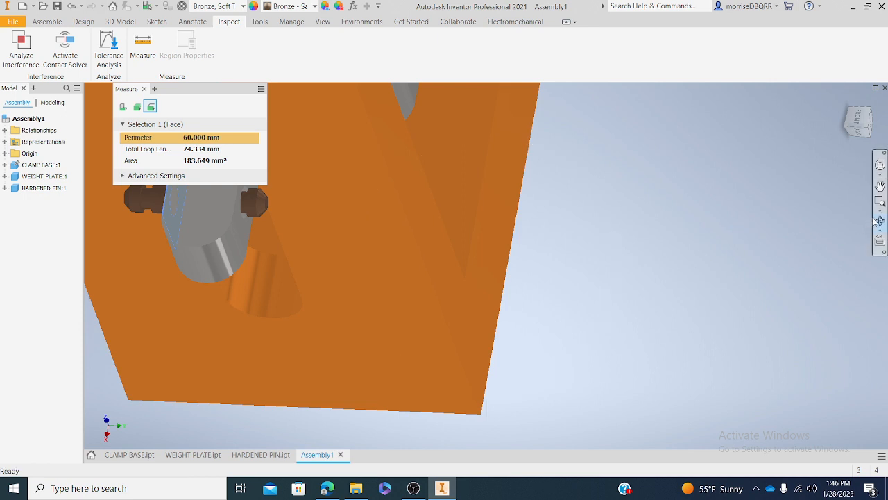
scroll(287, 203, down, 3)
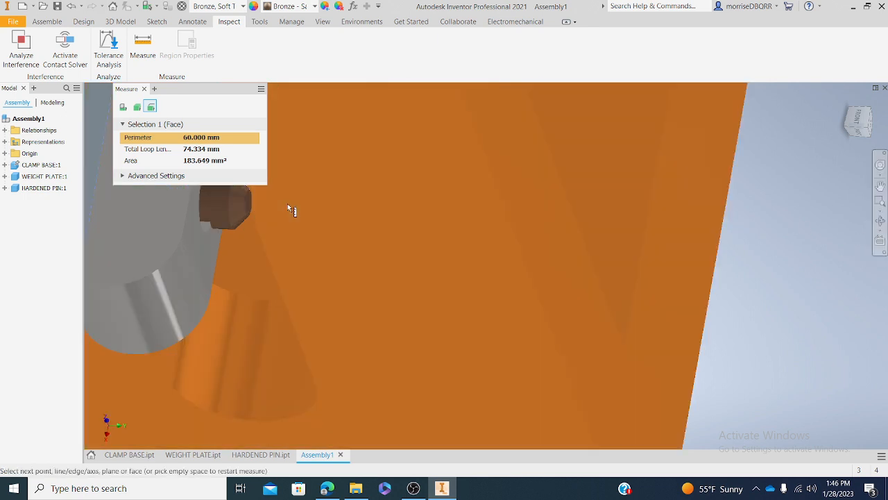
click(200, 247)
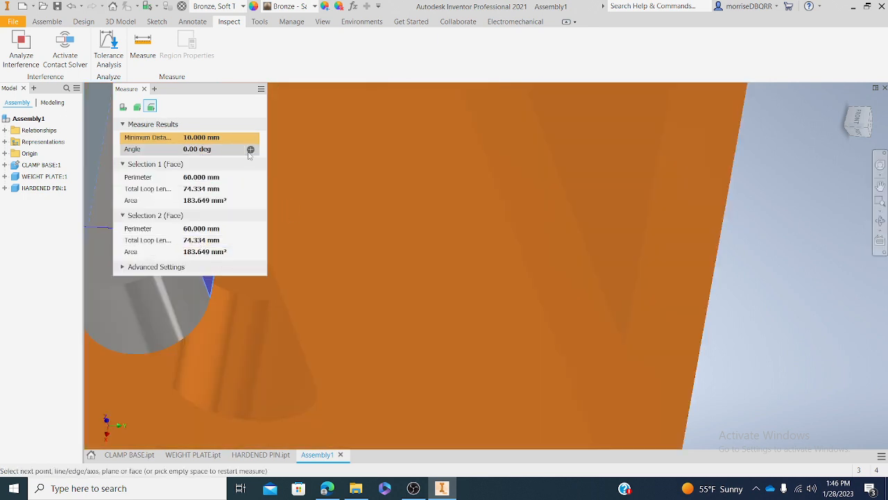
click(748, 220)
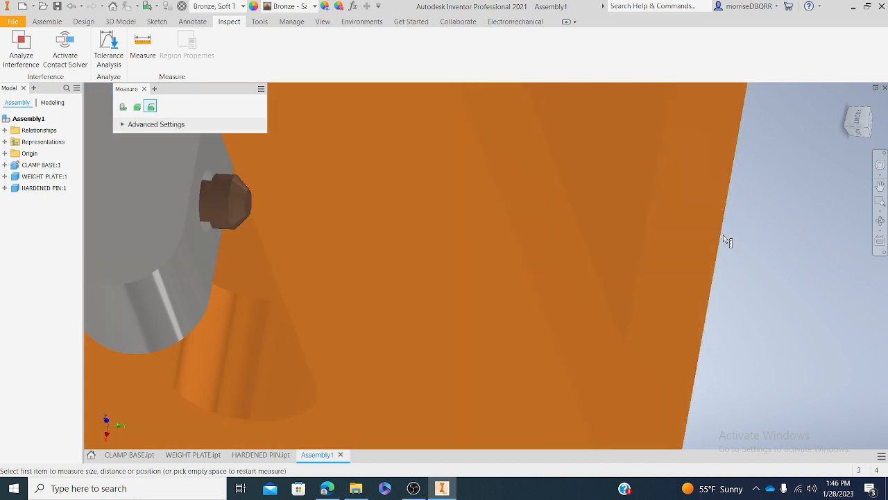
Examine the hardened pin's grooved ends and how far they protrude beyond the side faces of the weight plate's tongue
scroll(723, 234, up, 3)
scroll(639, 312, down, 5)
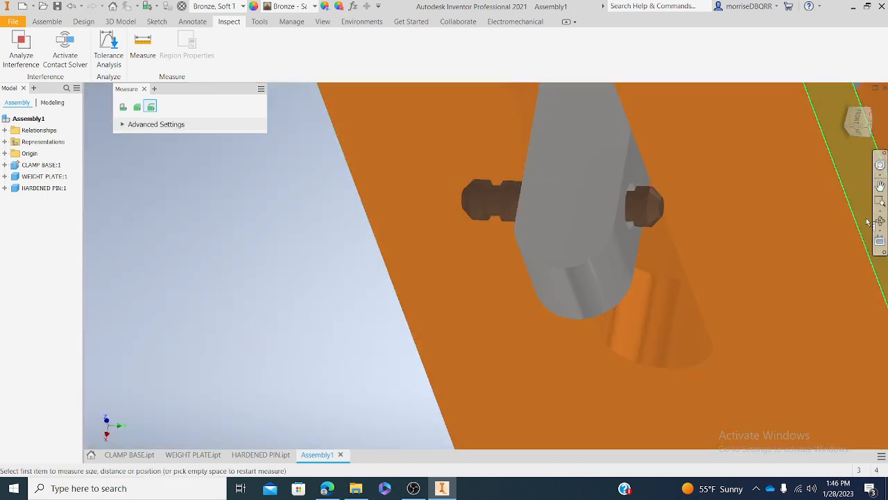
click(870, 221)
click(878, 221)
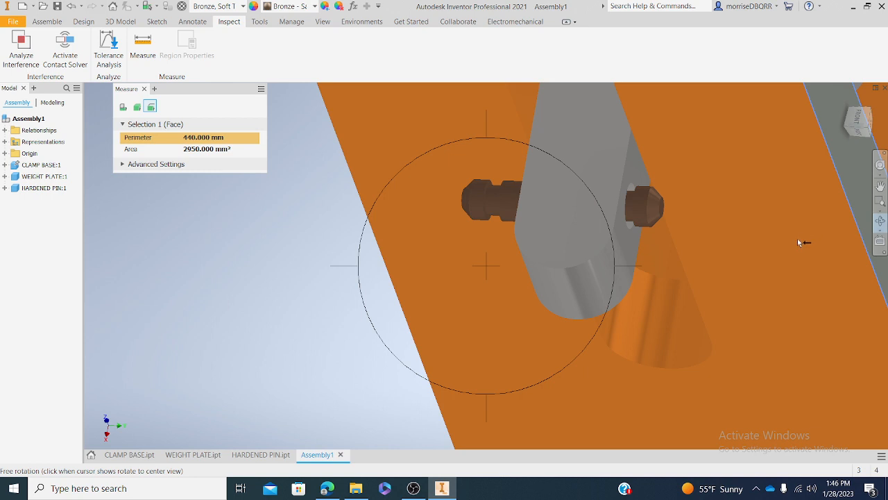
drag(798, 242, 610, 263)
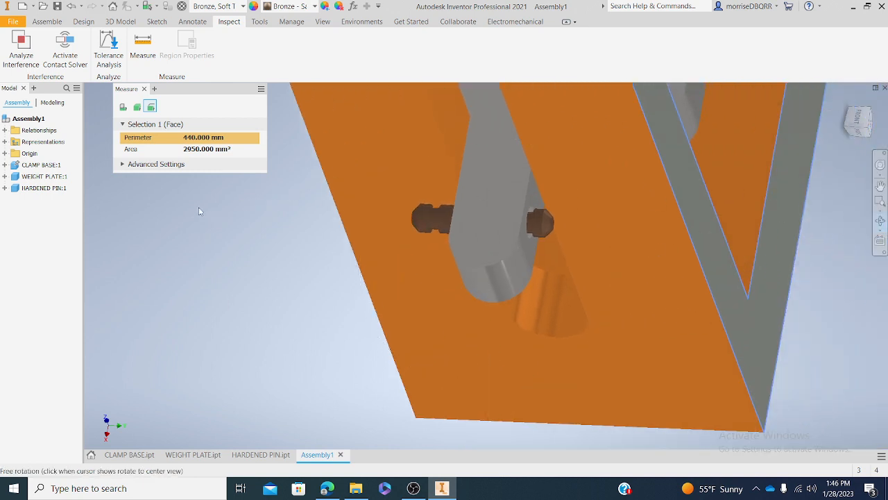
click(880, 186)
click(879, 220)
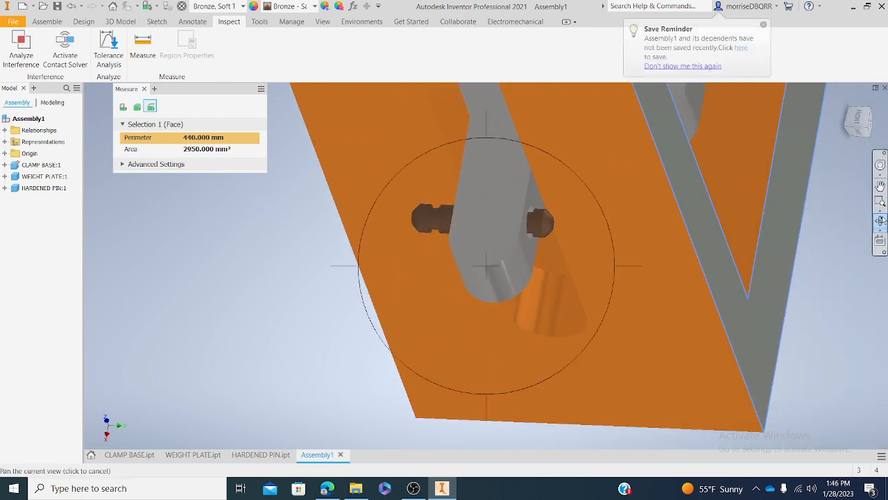
drag(548, 303, 609, 299)
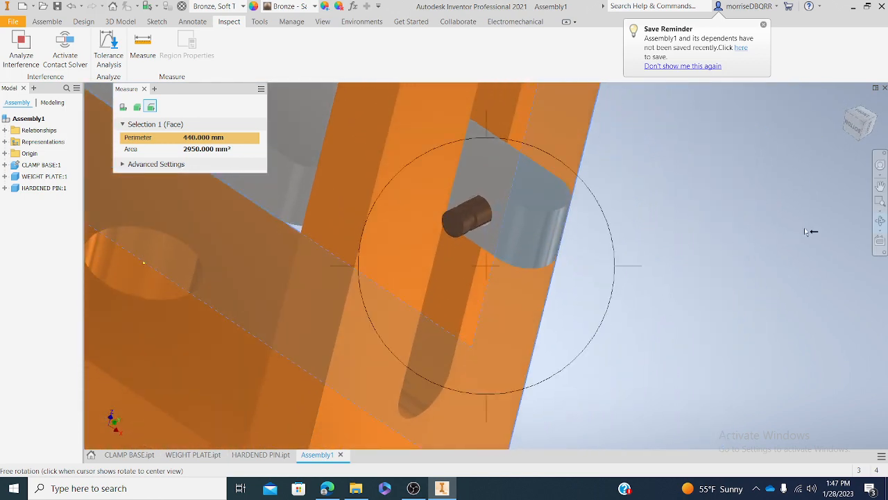
click(879, 221)
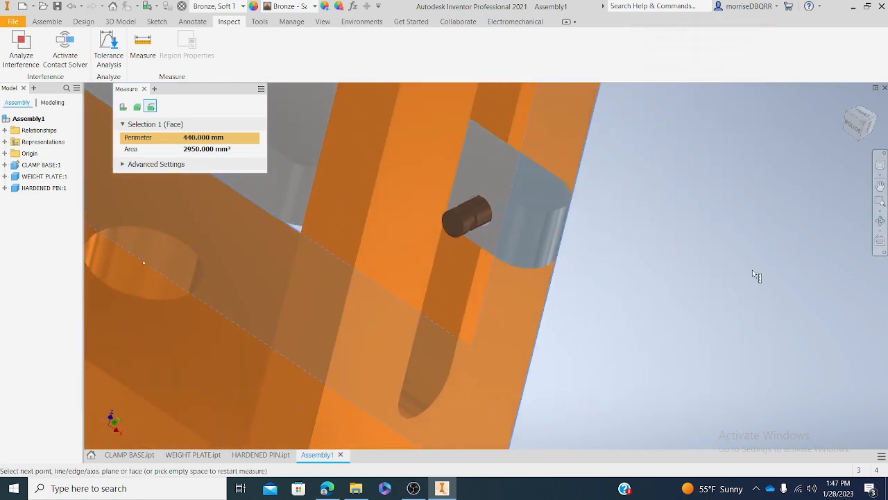
click(880, 222)
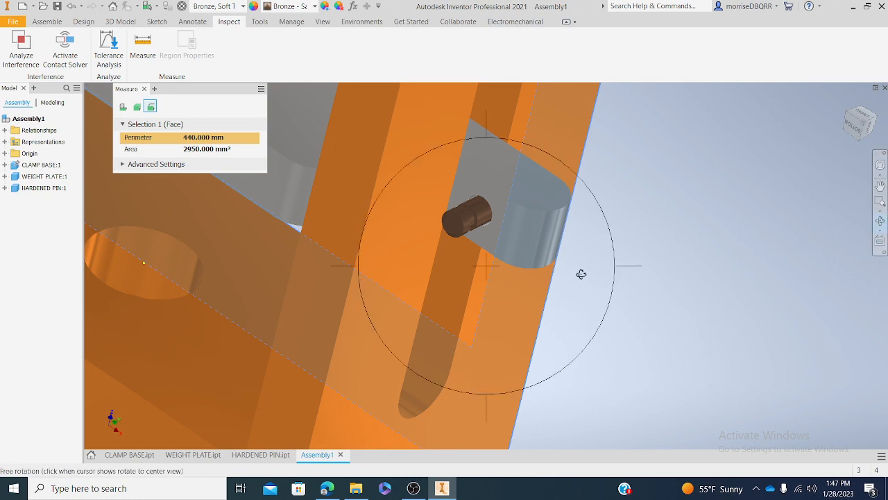
mouse_move(581, 274)
mouse_down()
mouse_move(575, 282)
mouse_move(521, 270)
mouse_move(585, 258)
mouse_up()
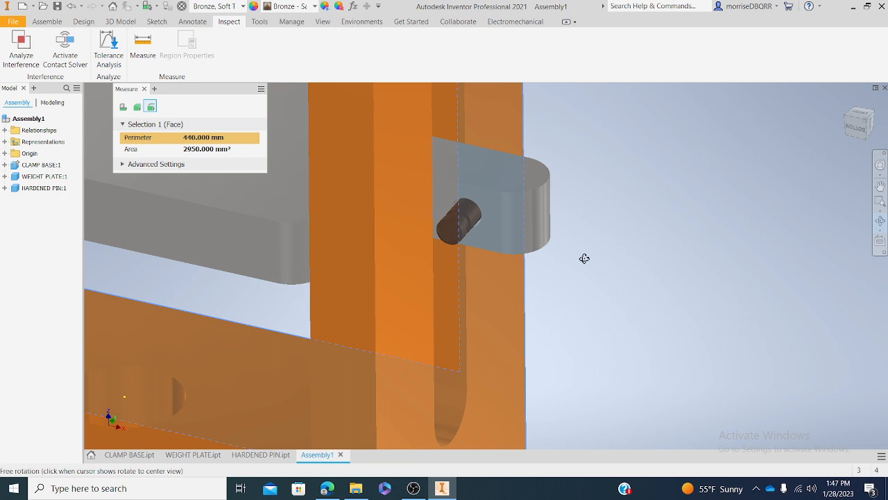
click(879, 221)
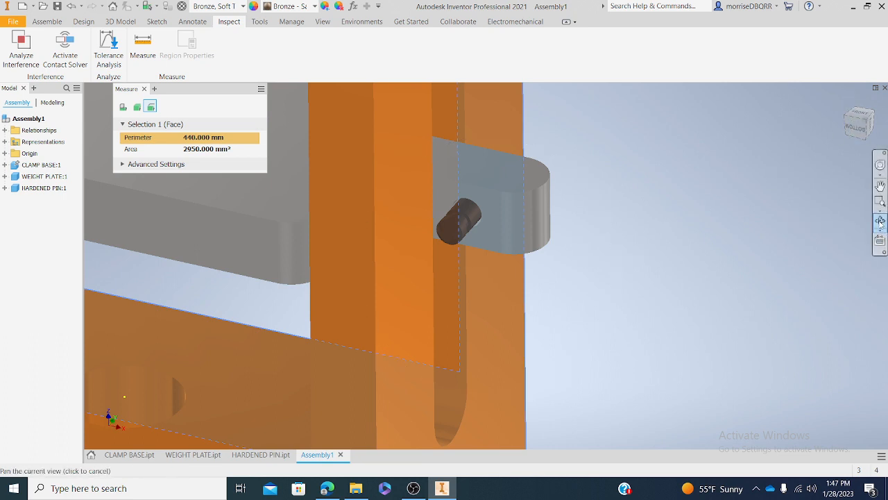
click(857, 128)
click(872, 113)
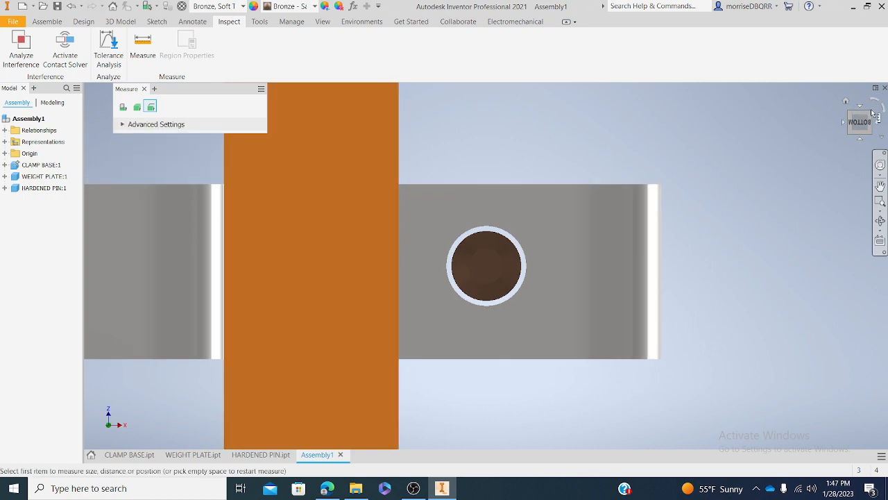
click(872, 117)
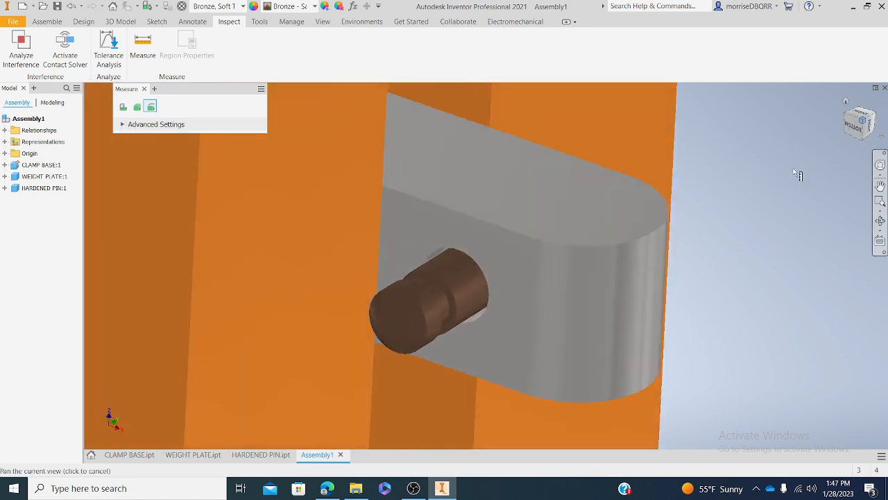
scroll(438, 300, up, 5)
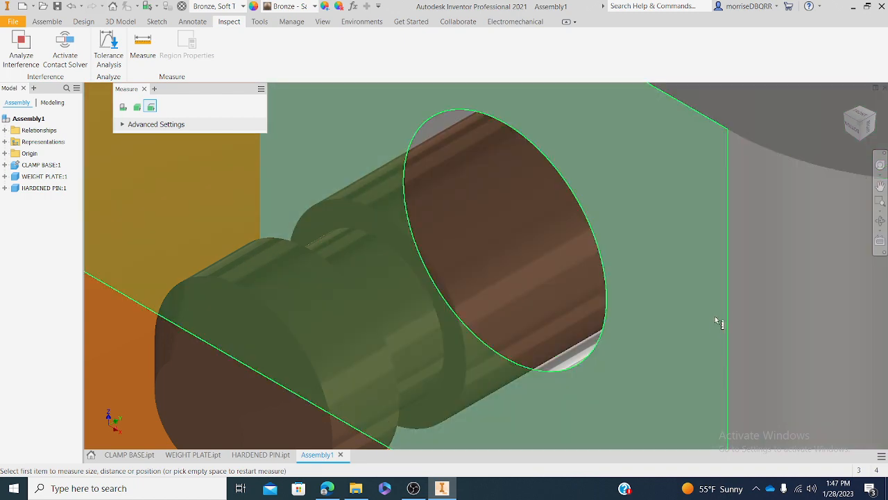
scroll(715, 316, down, 5)
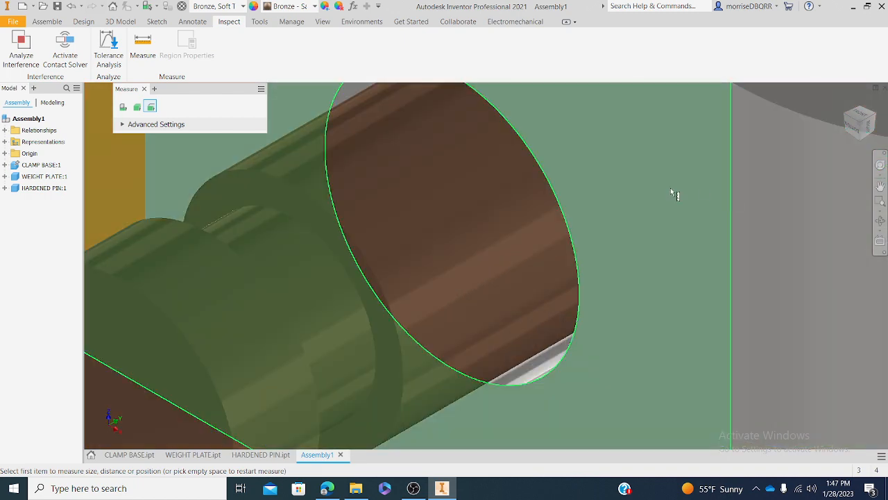
scroll(656, 234, up, 5)
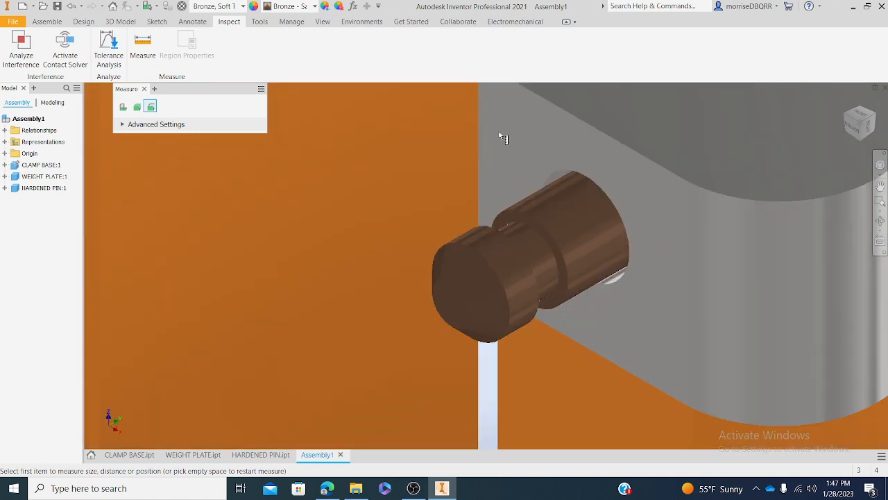
Mate the circular edge of the hardened pin's shoulder at its groove to the weight plate tongue's side face at 1 mm offset
click(120, 22)
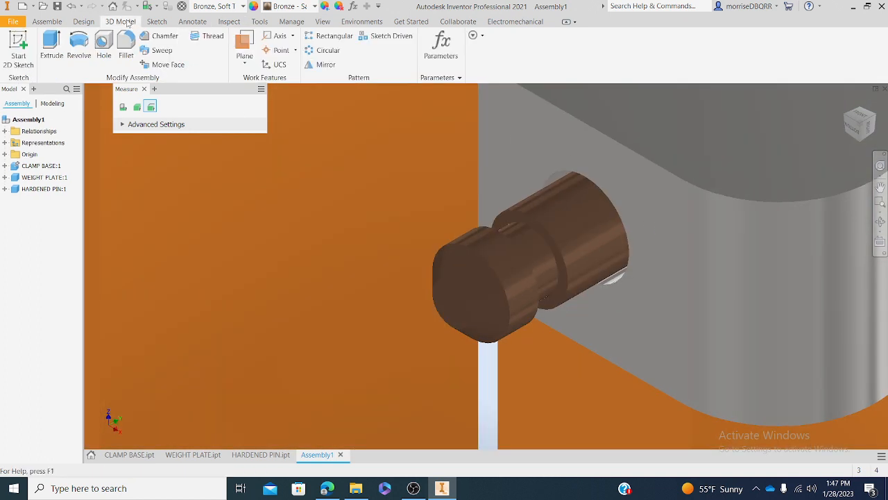
click(47, 21)
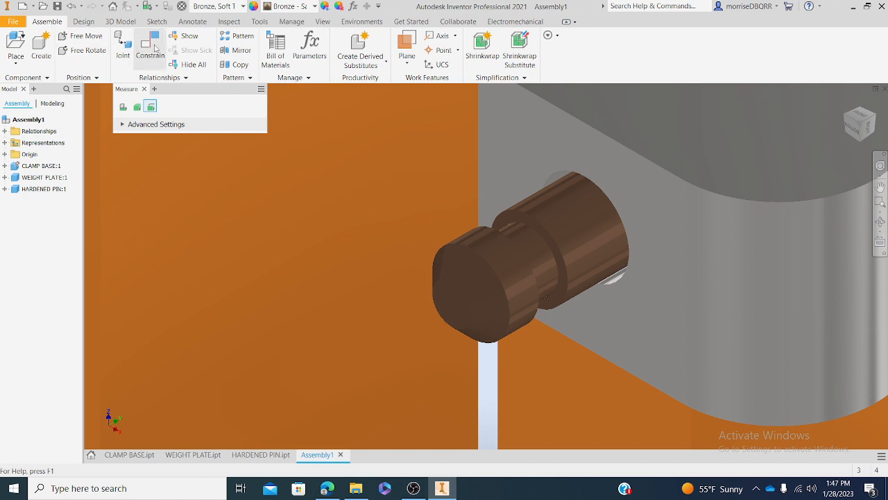
click(153, 49)
scroll(609, 222, up, 3)
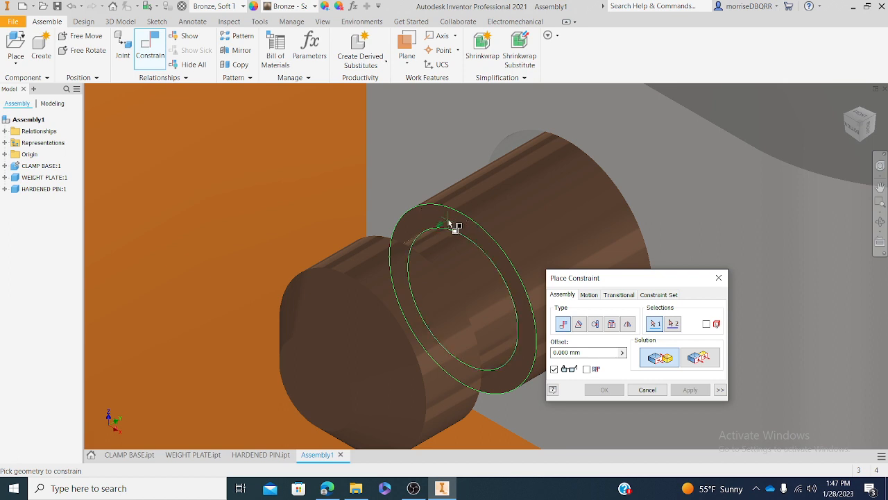
scroll(451, 218, up, 4)
scroll(460, 186, down, 4)
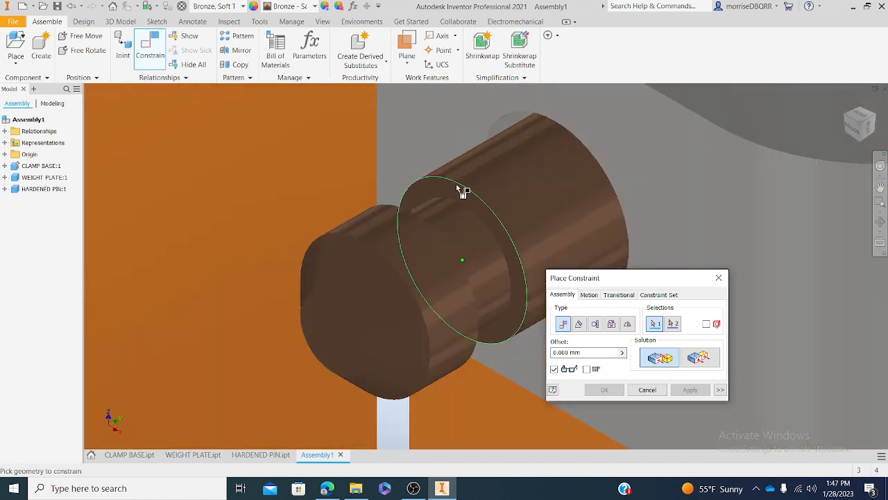
click(477, 200)
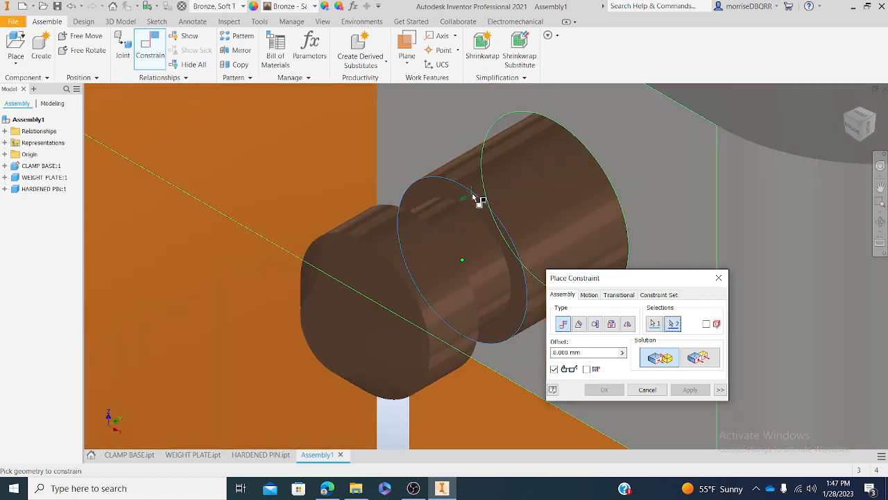
click(655, 182)
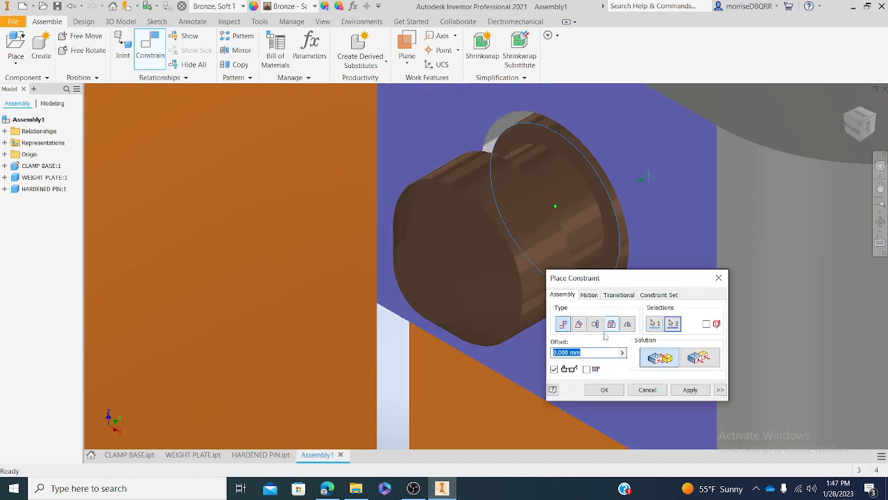
key(BackSpace)
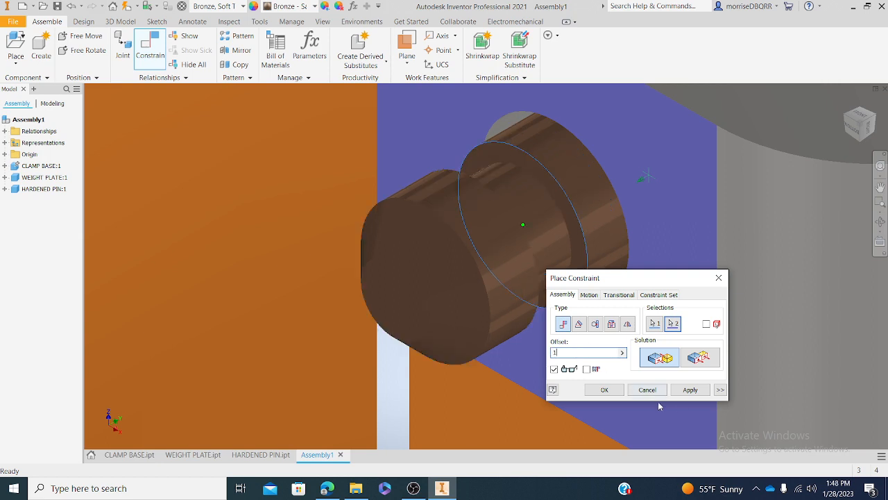
click(690, 389)
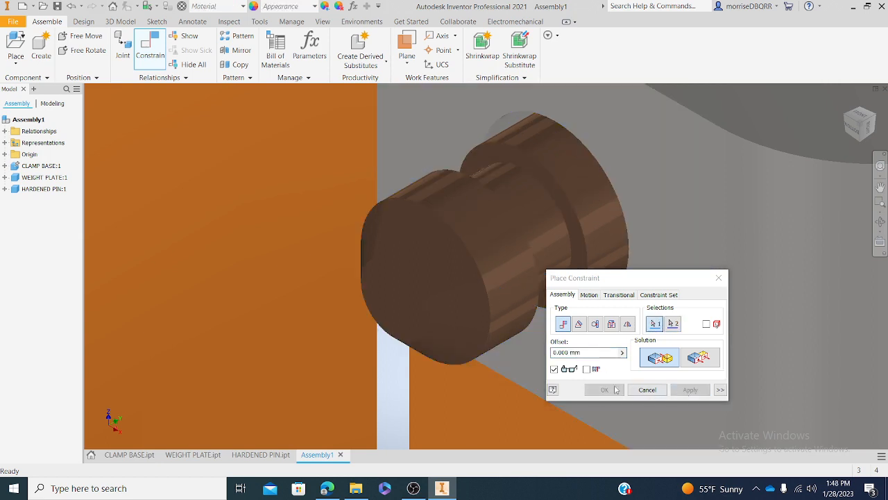
click(718, 278)
Check from the right side that the hardened pin sits evenly in the tongue, and review the whole clamp assembly
scroll(610, 243, up, 5)
middle_drag(626, 259, 544, 210)
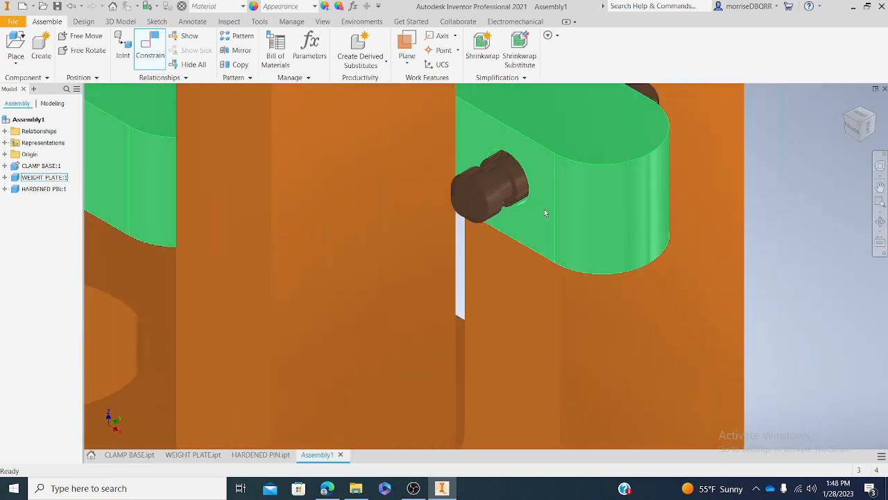
scroll(544, 211, up, 3)
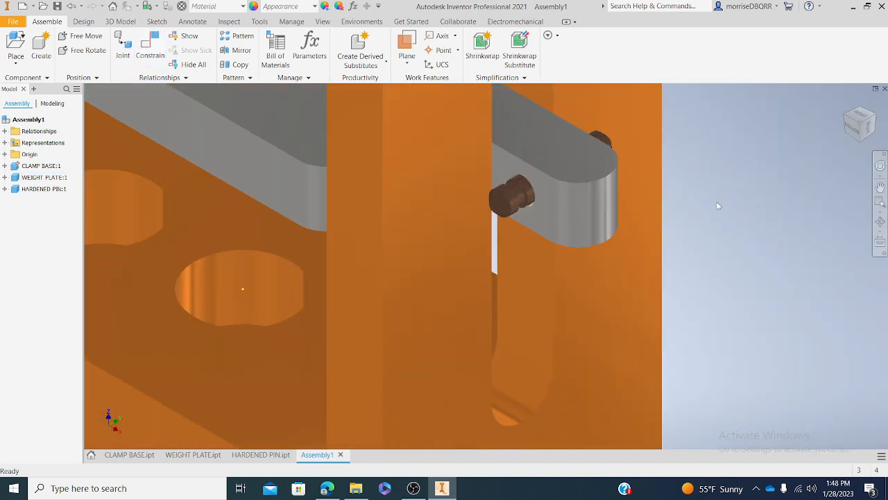
click(866, 135)
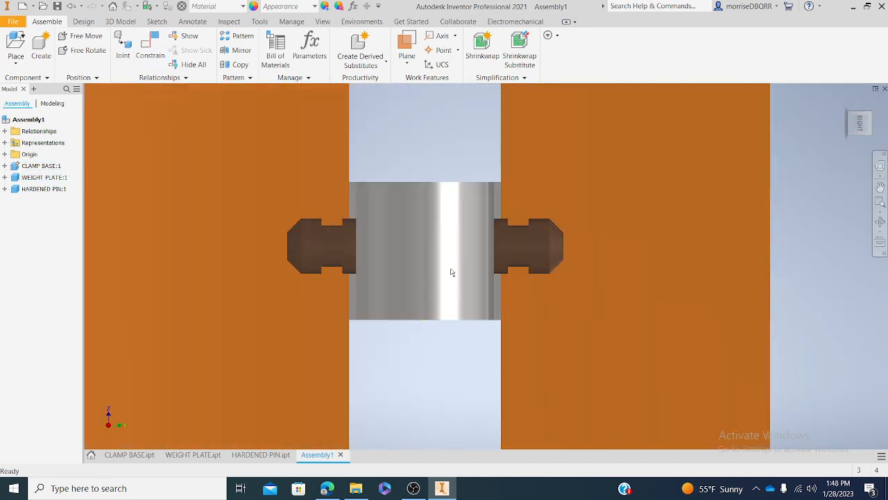
scroll(411, 254, down, 3)
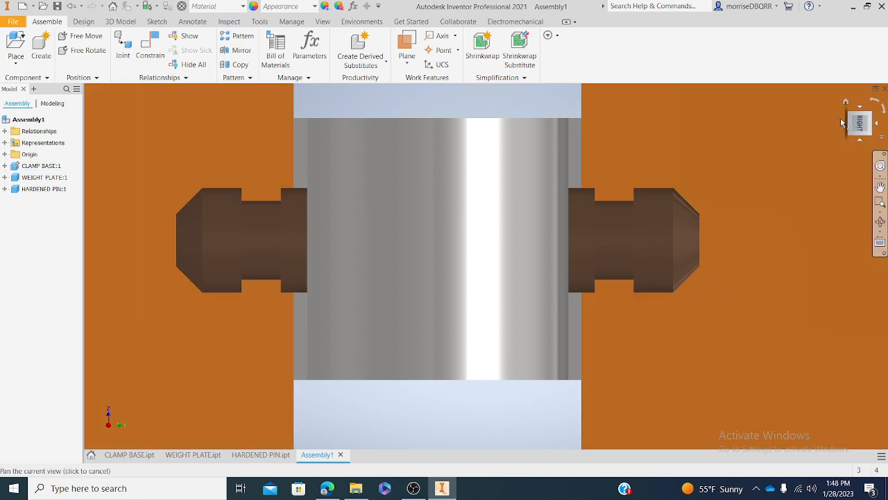
click(851, 118)
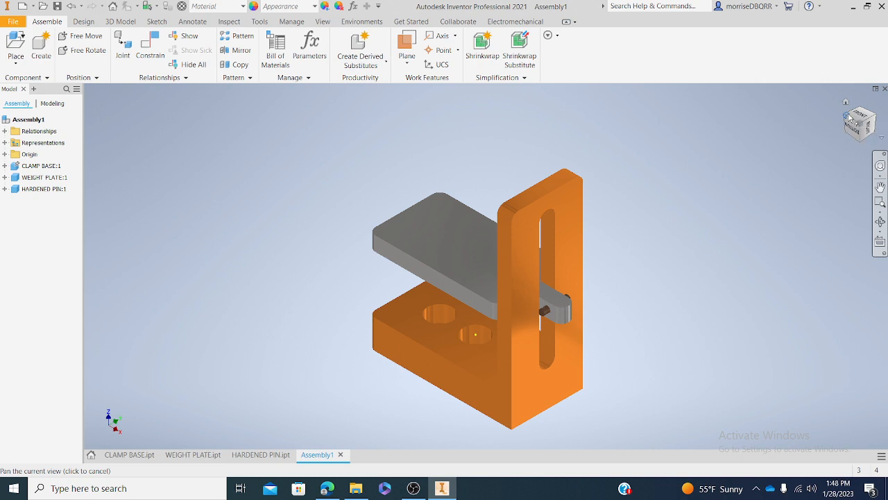
scroll(666, 215, down, 3)
scroll(573, 241, up, 5)
middle_drag(574, 241, 562, 216)
scroll(530, 201, down, 4)
scroll(537, 230, up, 1)
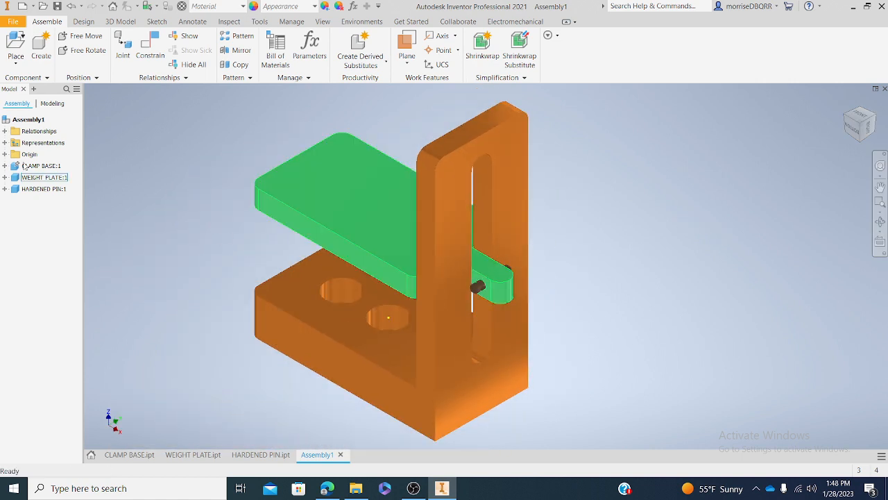
Save the assembly under the name CLAMP ASSEMBLY in the CLAMP ASSEMBLY folder
click(12, 22)
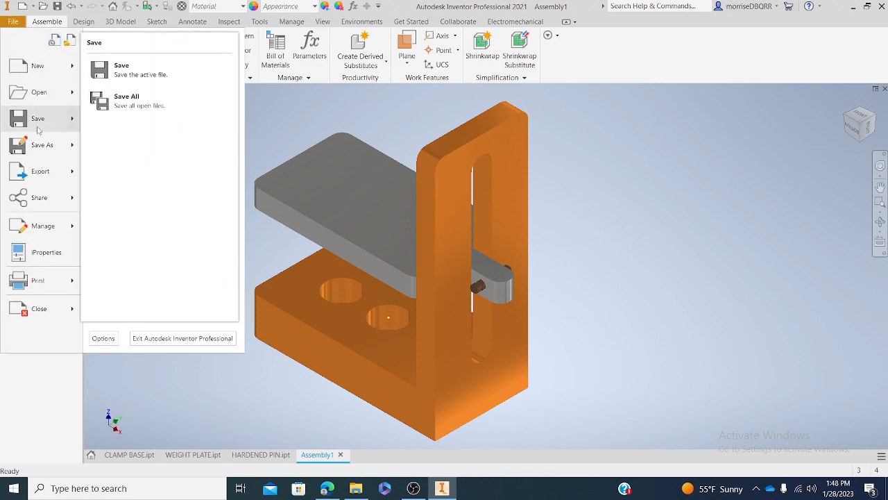
click(42, 145)
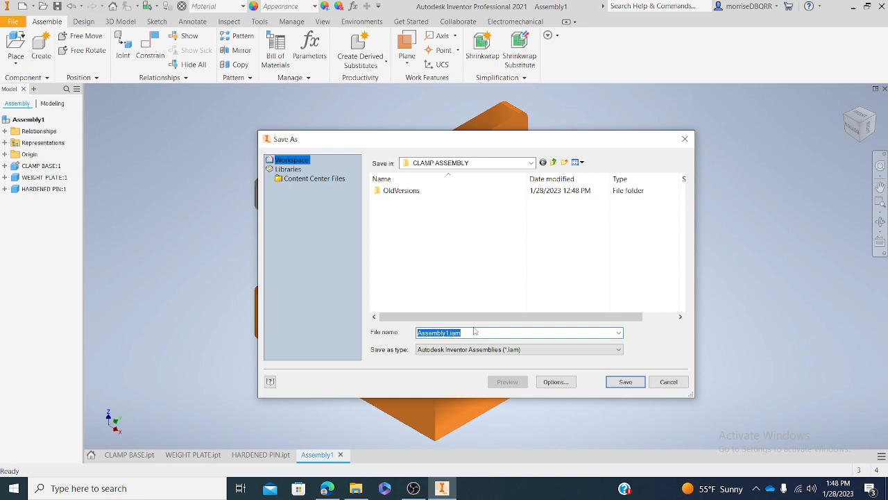
text(C)
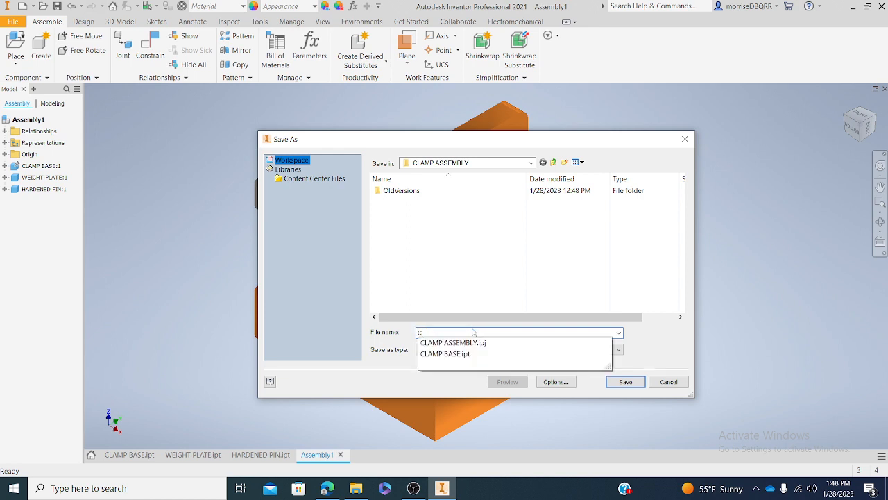
text(LAMP ASSEMBLY)
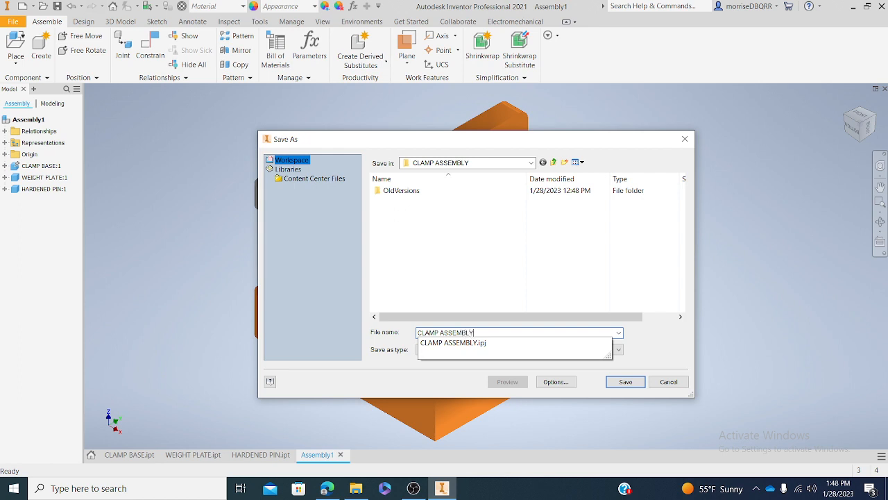
click(624, 382)
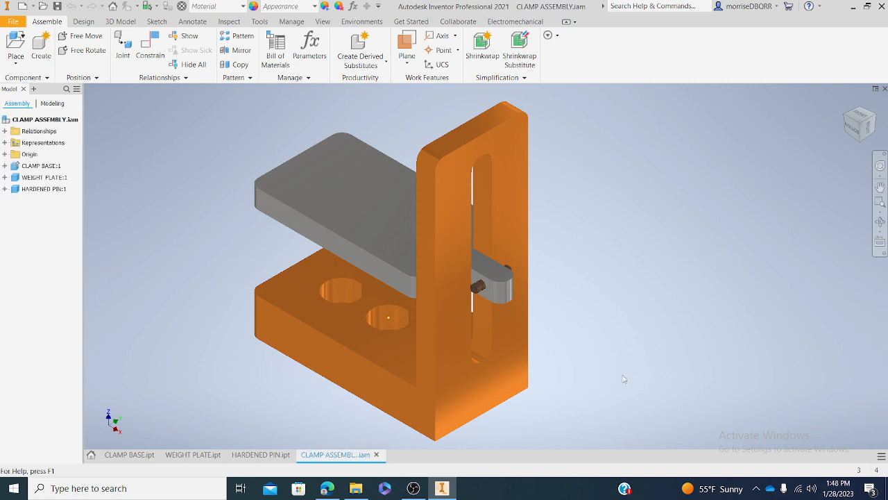
View the whole clamp assembly from the side that shows its L-shaped profile and the pin's end
scroll(610, 338, down, 2)
middle_drag(610, 337, 656, 317)
scroll(665, 337, up, 3)
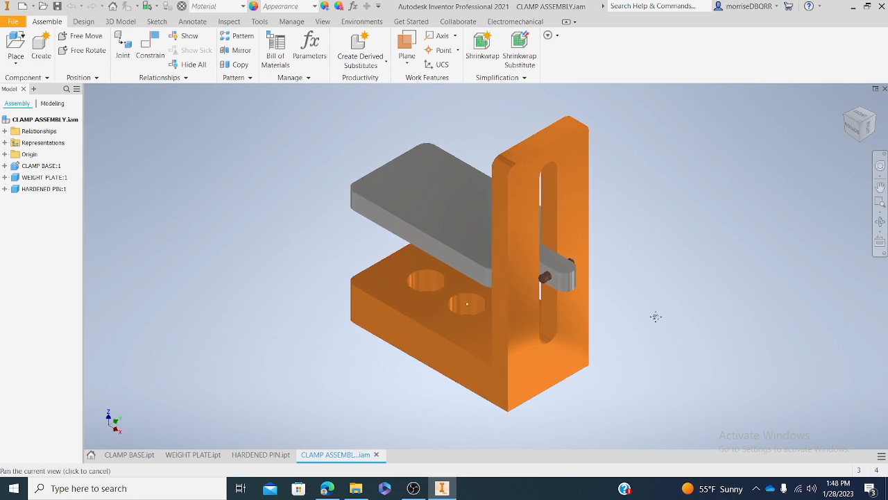
click(858, 127)
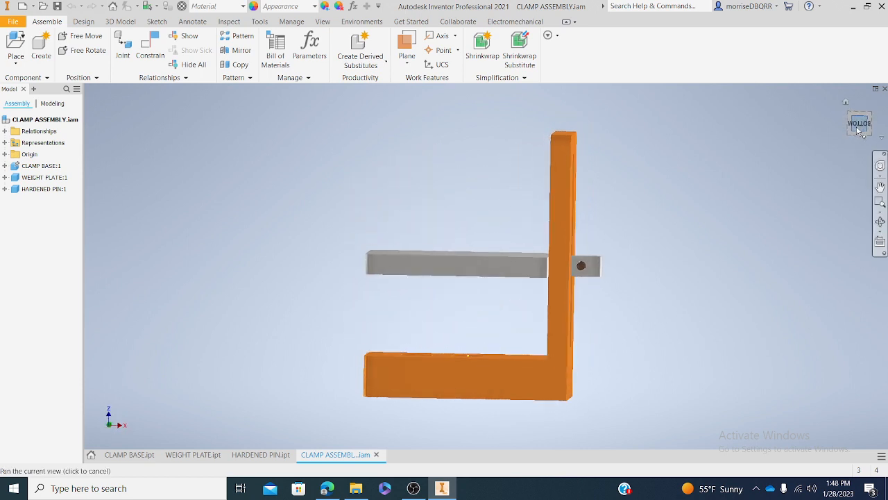
Orient the clamp assembly to an isometric view showing the slotted upright, the weight plate's tongue and the hardened pin
click(852, 119)
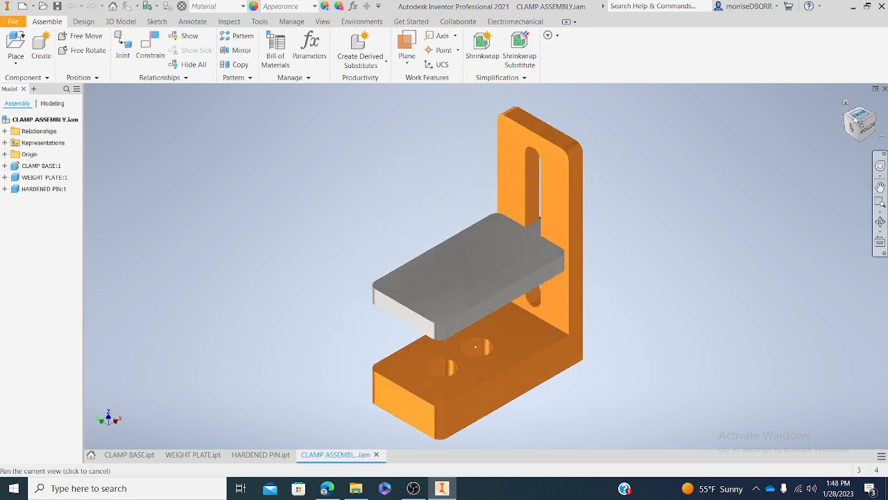
click(867, 133)
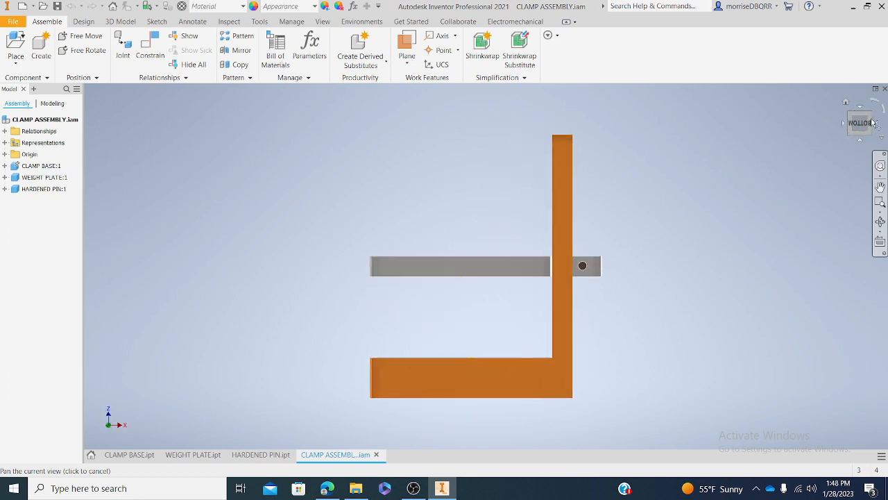
click(868, 118)
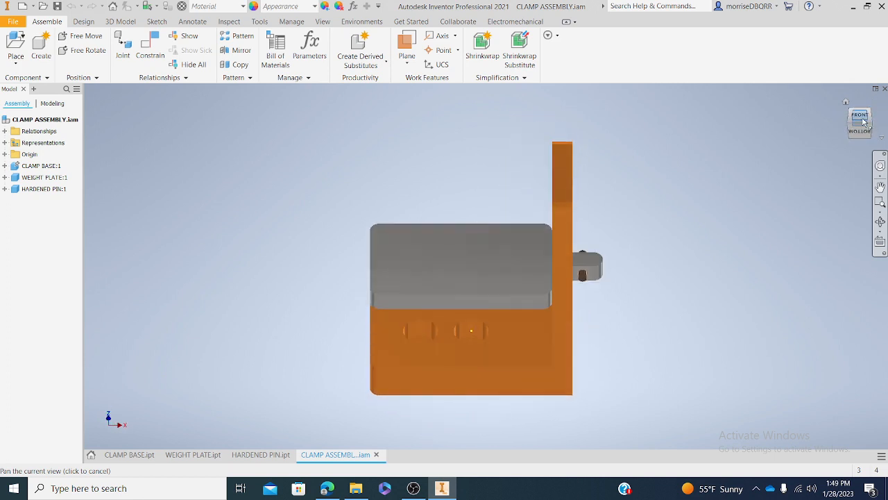
click(863, 121)
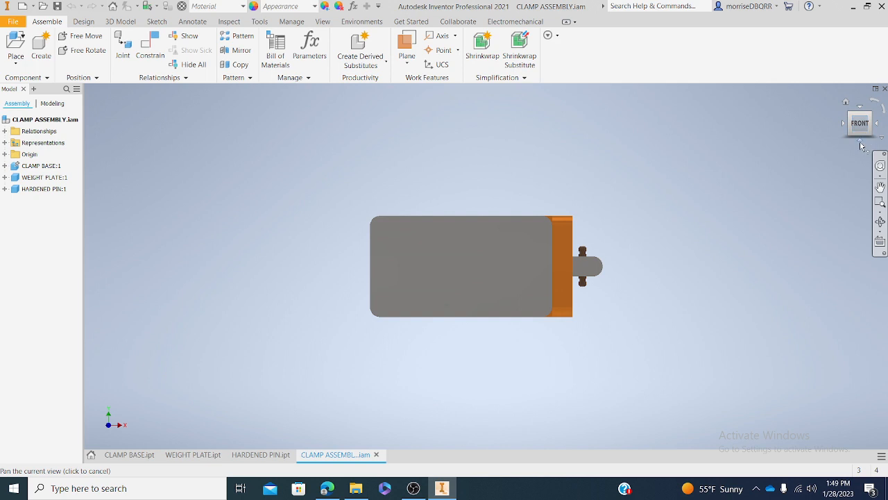
click(861, 142)
click(871, 112)
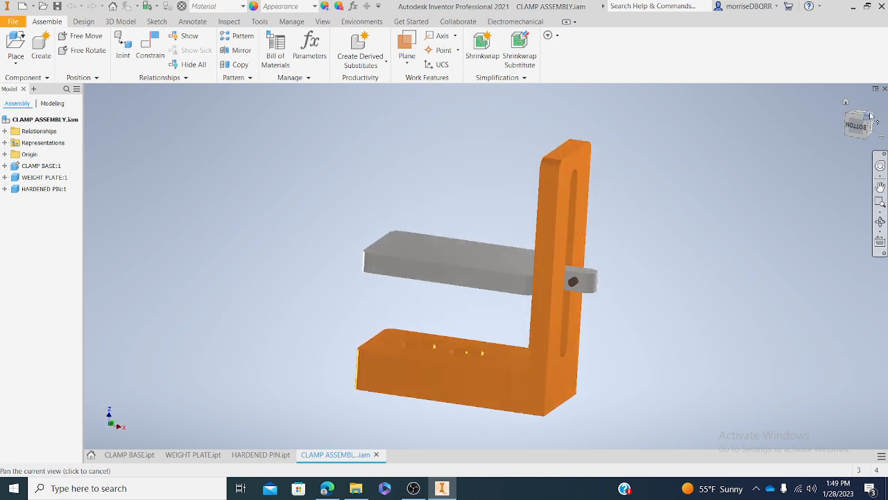
middle_drag(271, 315, 274, 284)
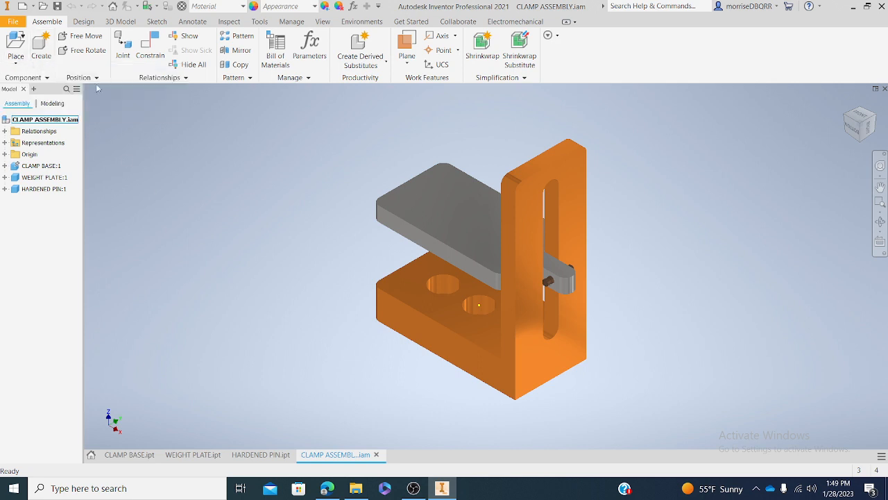
Export the current assembly view as the PNG image CLAMP ASSEMBLY.png in the CLAMP ASSEMBLY folder
click(17, 23)
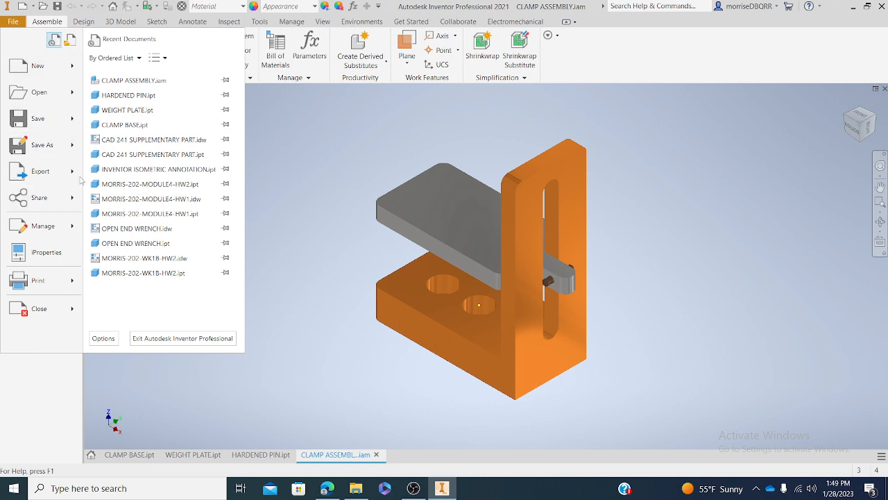
mouse_move(61, 178)
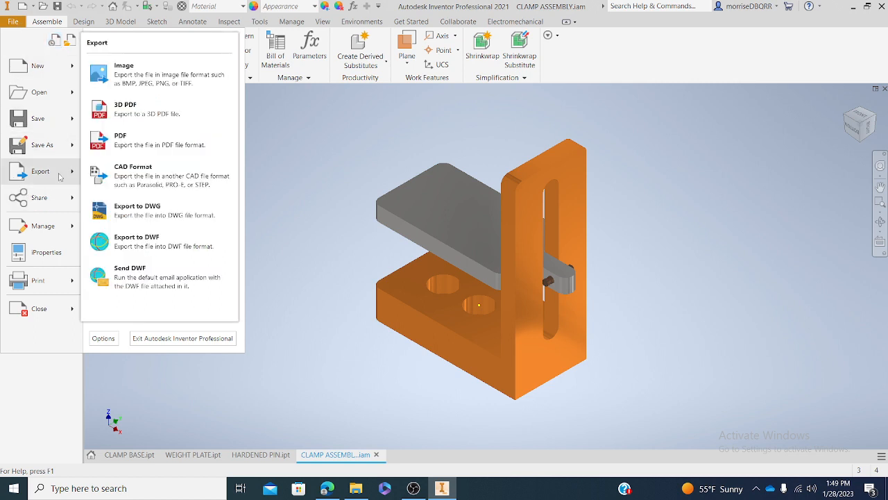
click(123, 83)
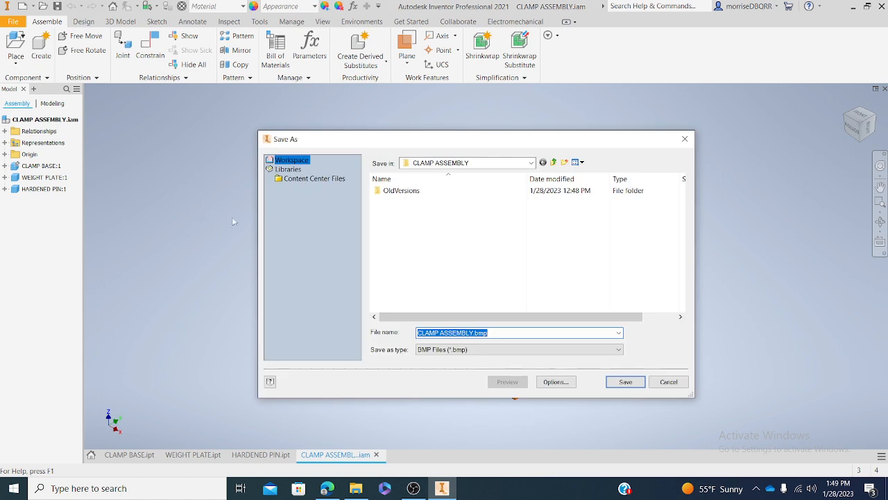
click(619, 351)
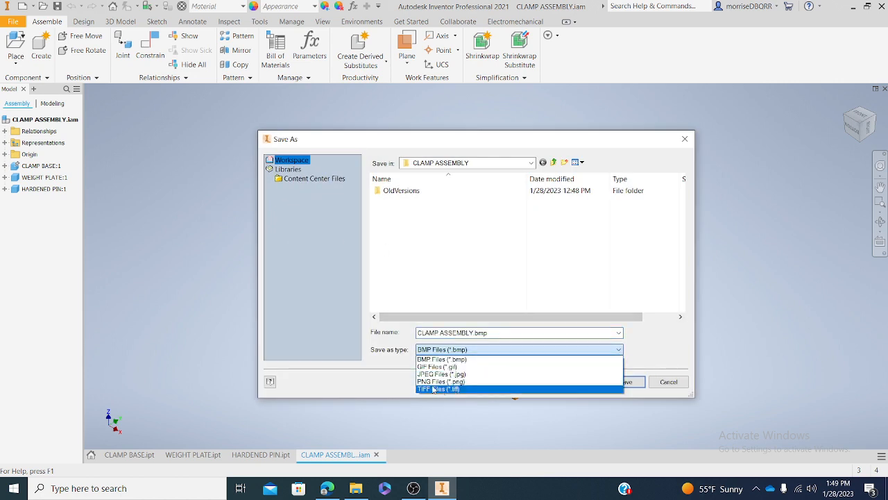
key(Up)
key(Return)
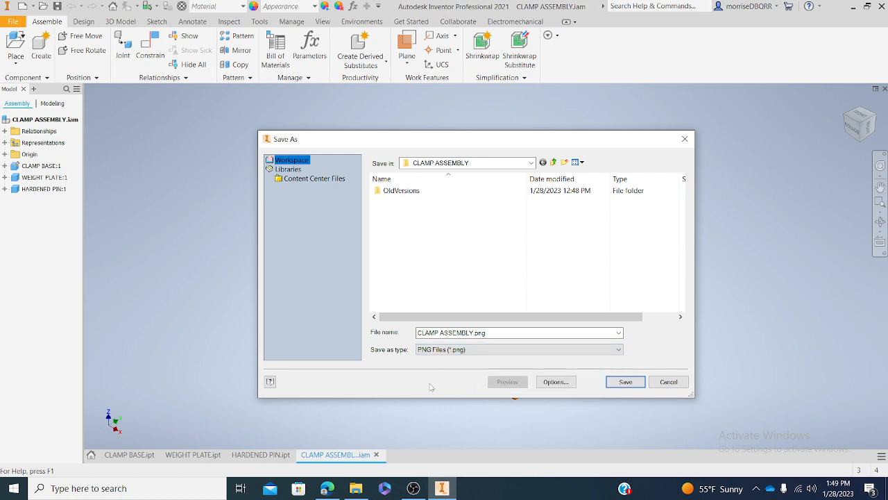
click(638, 383)
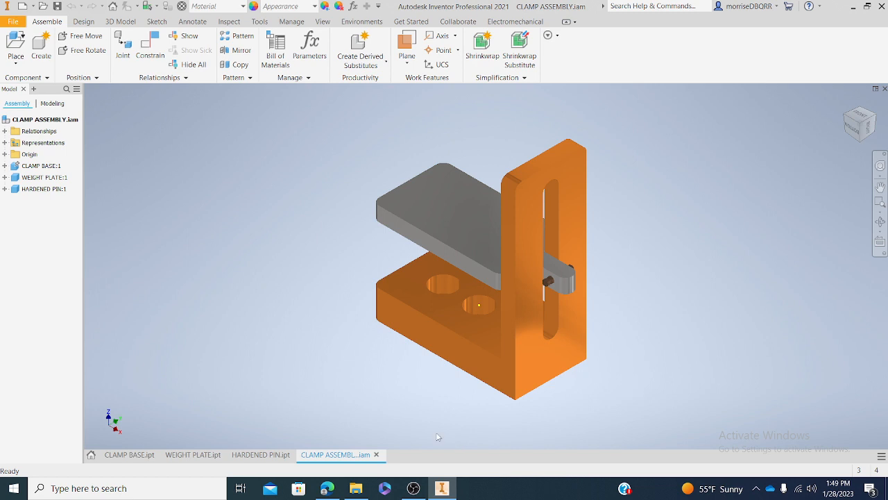
Look for the exported CLAMP ASSEMBLY.png in the CLAMP ASSEMBLY folder by listing all file types, without opening any file
click(364, 493)
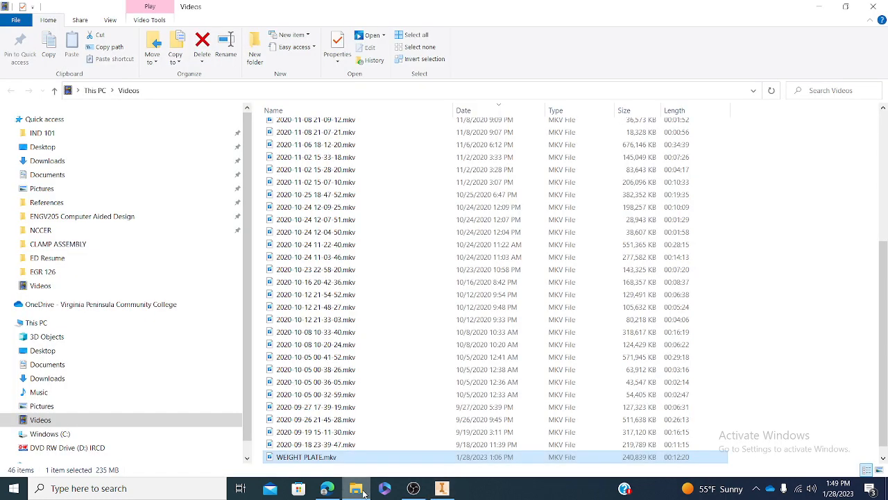
click(441, 488)
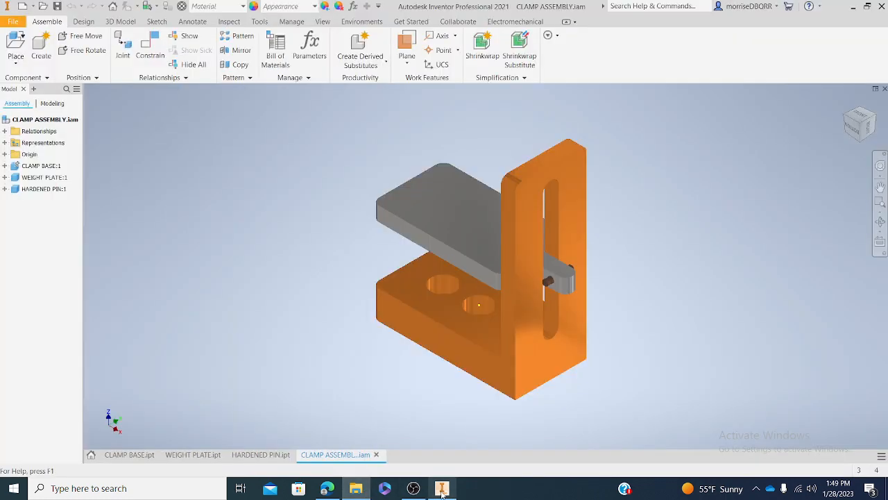
click(14, 22)
click(40, 96)
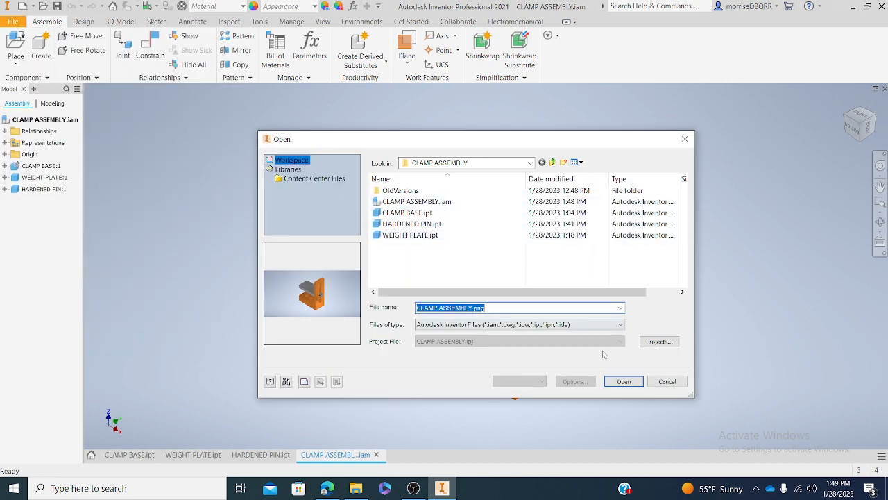
click(622, 326)
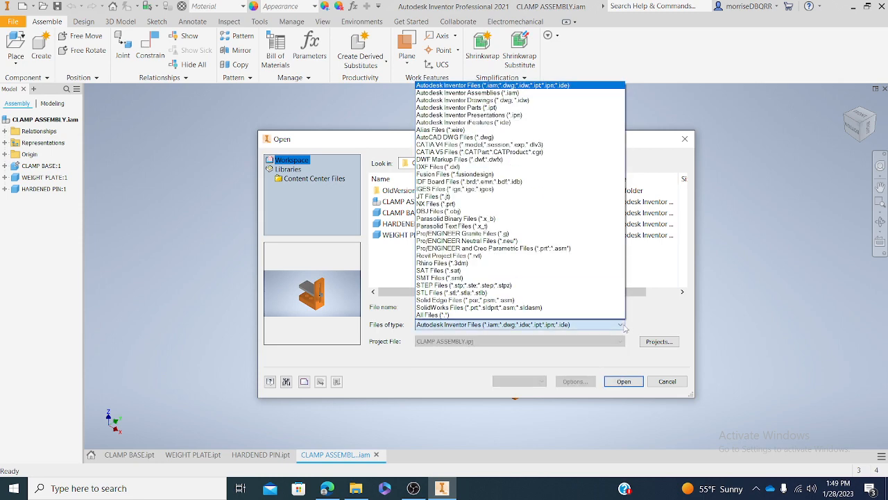
click(622, 325)
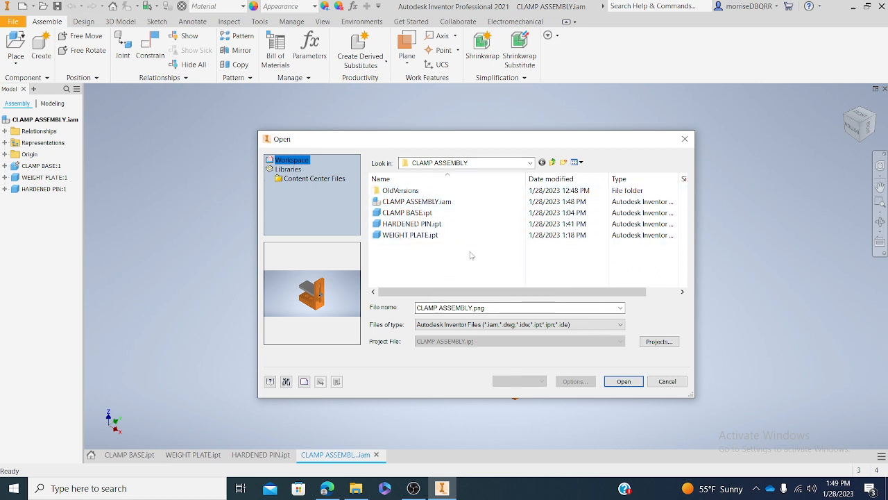
click(621, 324)
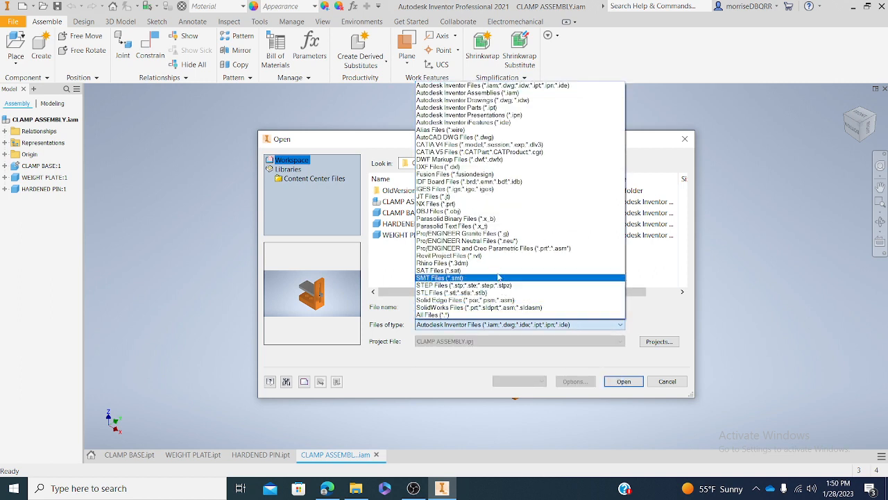
click(472, 314)
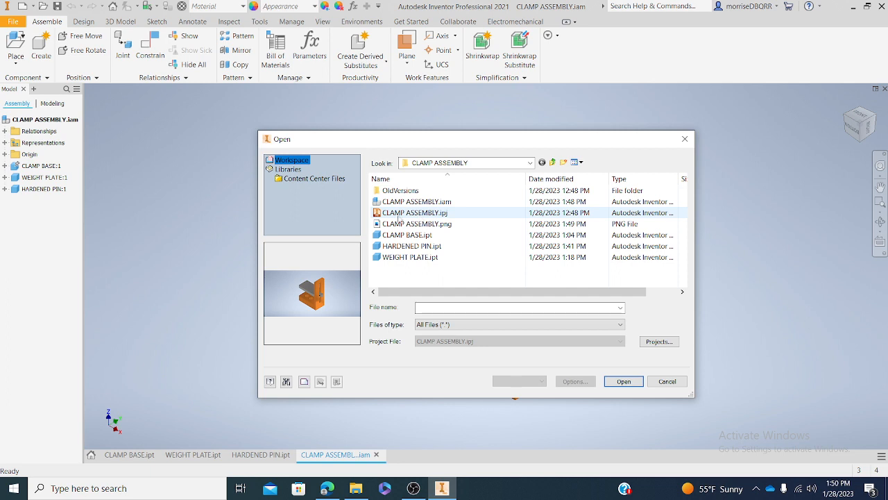
click(446, 226)
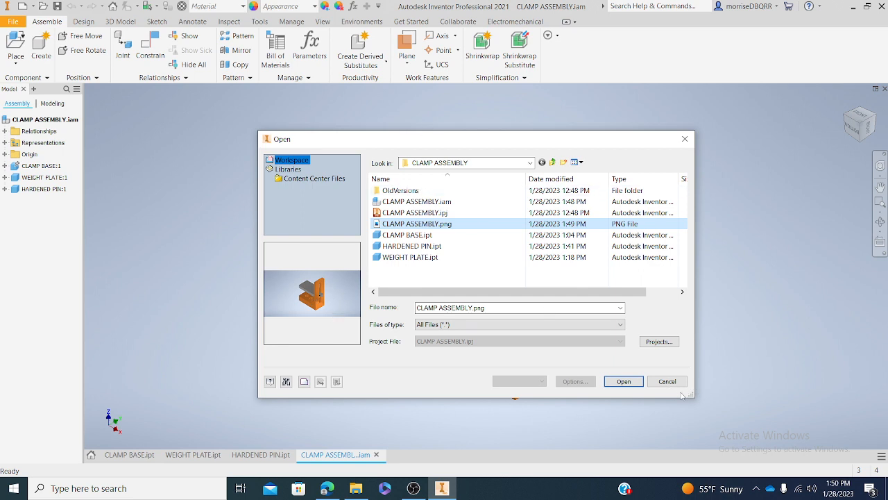
click(664, 382)
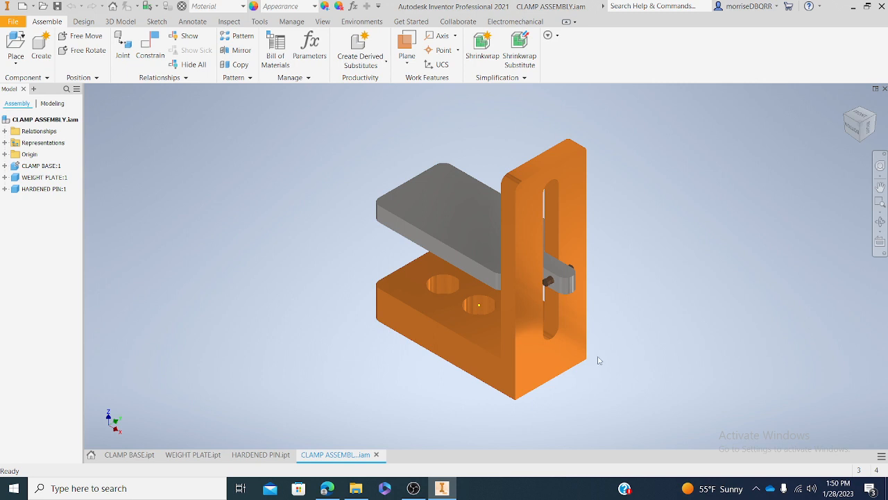
click(415, 489)
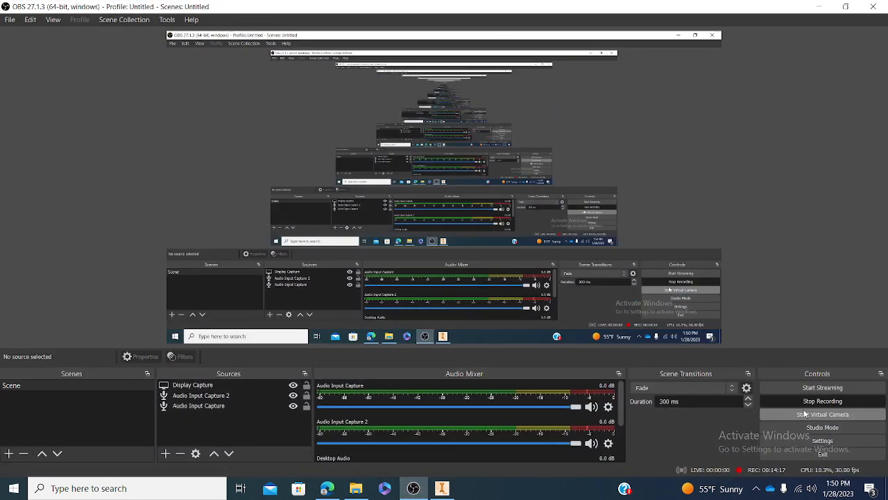